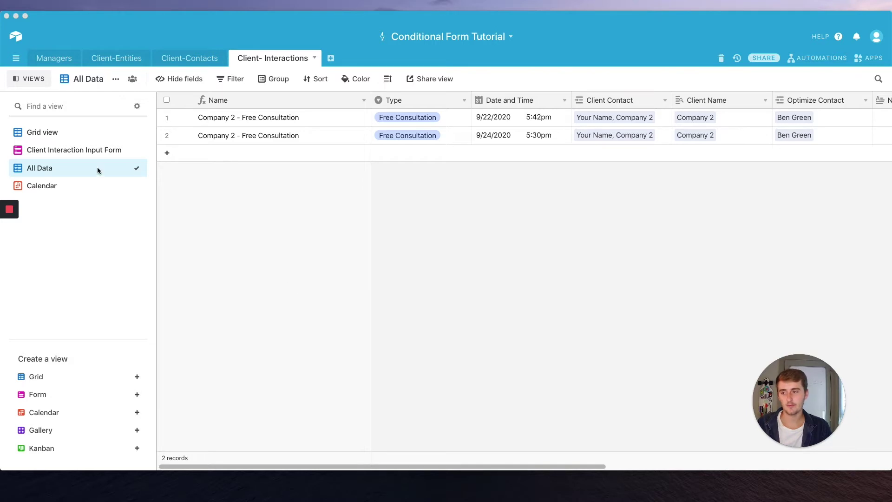
Step: Open the client interaction input form's private share link in a new Chrome tab
{"action": "left_click", "coordinate": [88, 151]}
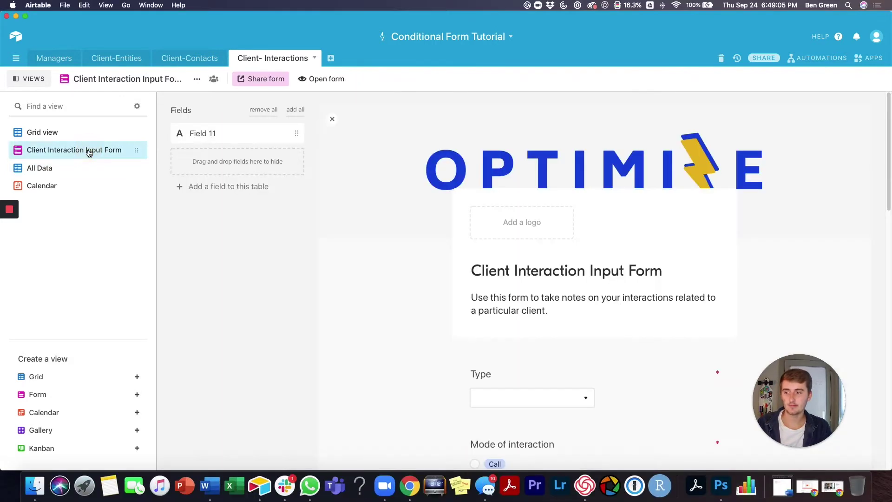
{"action": "scroll", "coordinate": [459, 274], "scroll_direction": "down", "scroll_amount": 1}
{"action": "scroll", "coordinate": [459, 274], "scroll_direction": "down", "scroll_amount": 2}
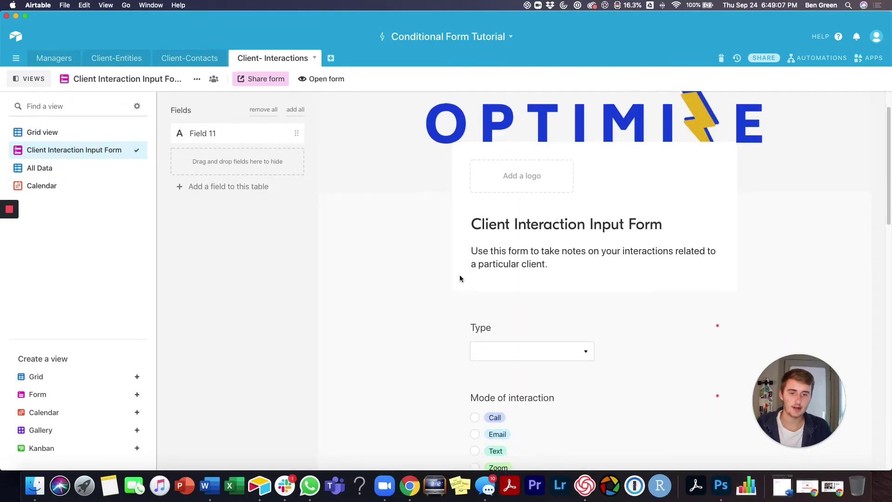
{"action": "scroll", "coordinate": [459, 275], "scroll_direction": "up", "scroll_amount": 3}
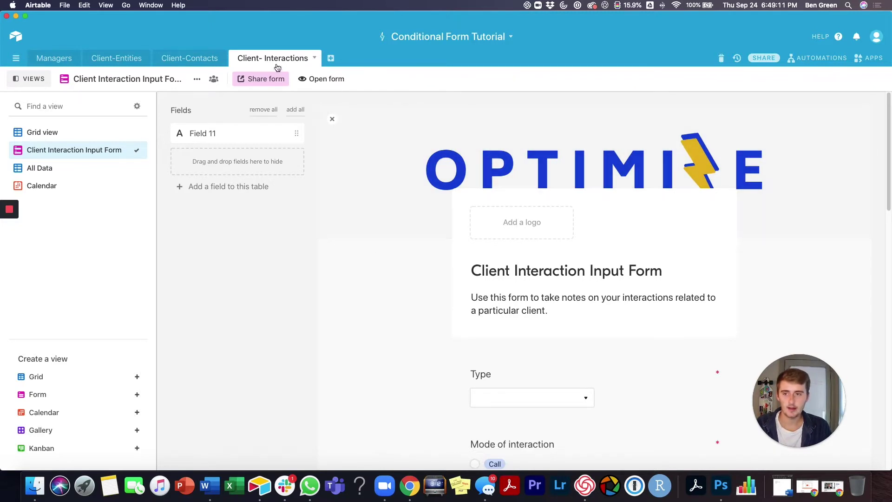
{"action": "left_click", "coordinate": [276, 80]}
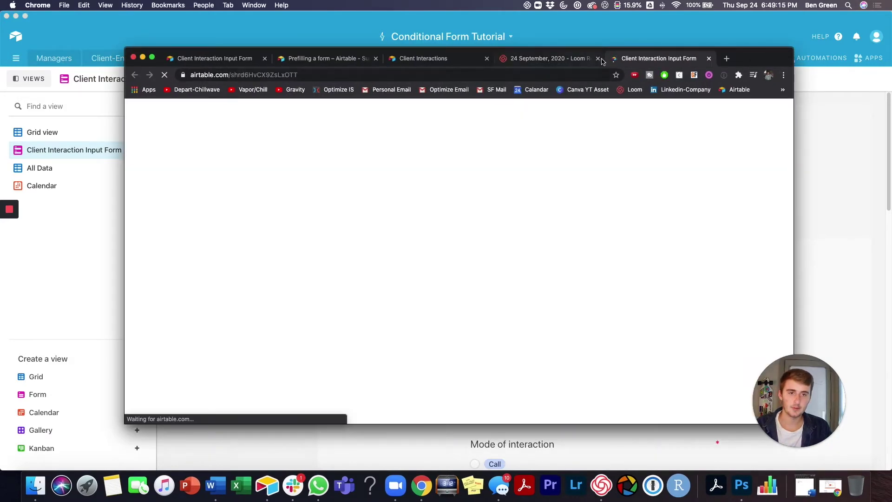
Step: Close the Loom tab and scroll through the live form's fields
{"action": "left_click", "coordinate": [597, 58]}
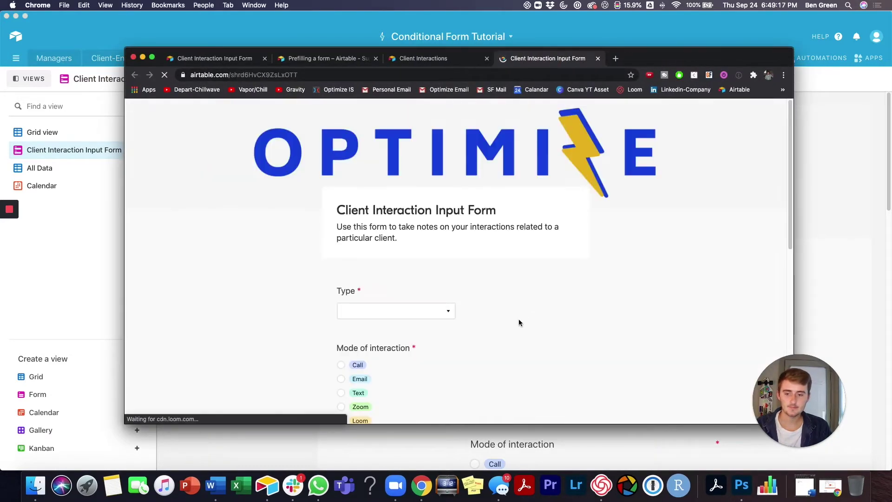
{"action": "scroll", "coordinate": [396, 342], "scroll_direction": "down", "scroll_amount": 5}
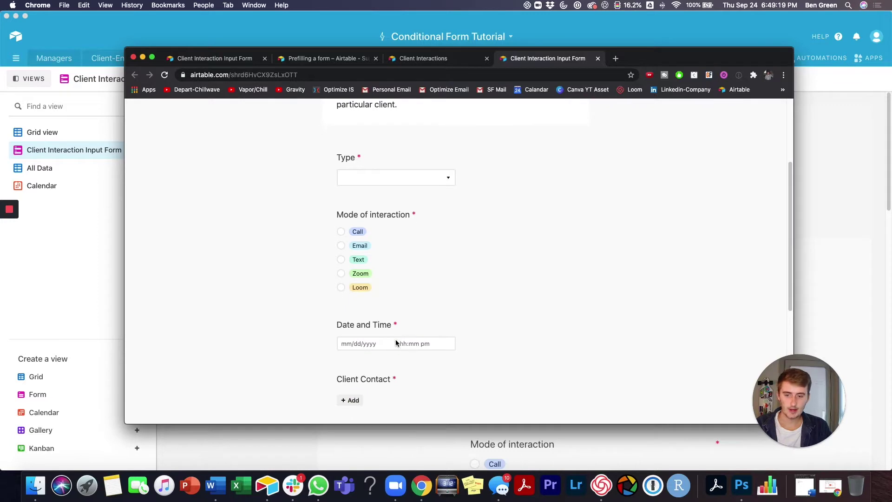
{"action": "scroll", "coordinate": [396, 342], "scroll_direction": "down", "scroll_amount": 5}
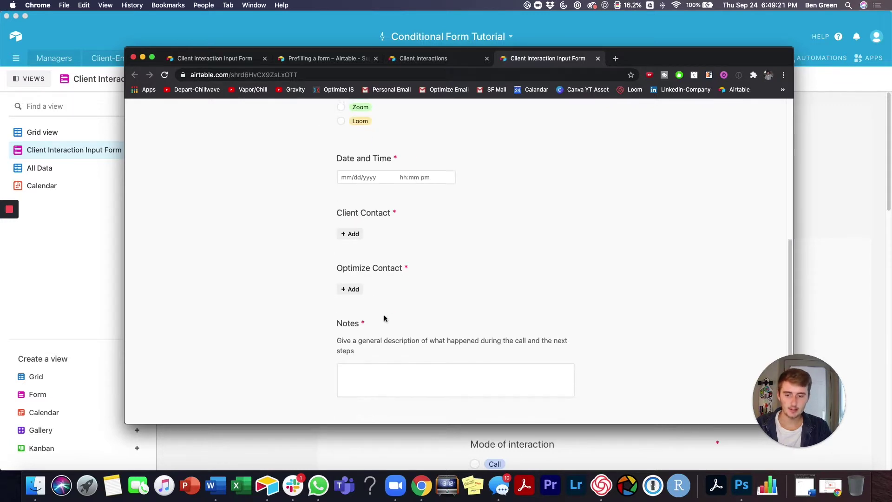
{"action": "scroll", "coordinate": [367, 266], "scroll_direction": "up", "scroll_amount": 10}
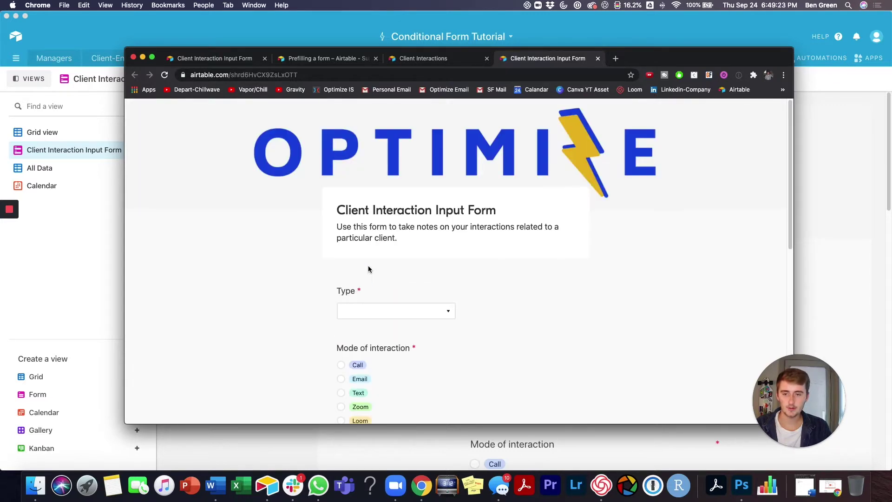
{"action": "scroll", "coordinate": [501, 246], "scroll_direction": "down", "scroll_amount": 2}
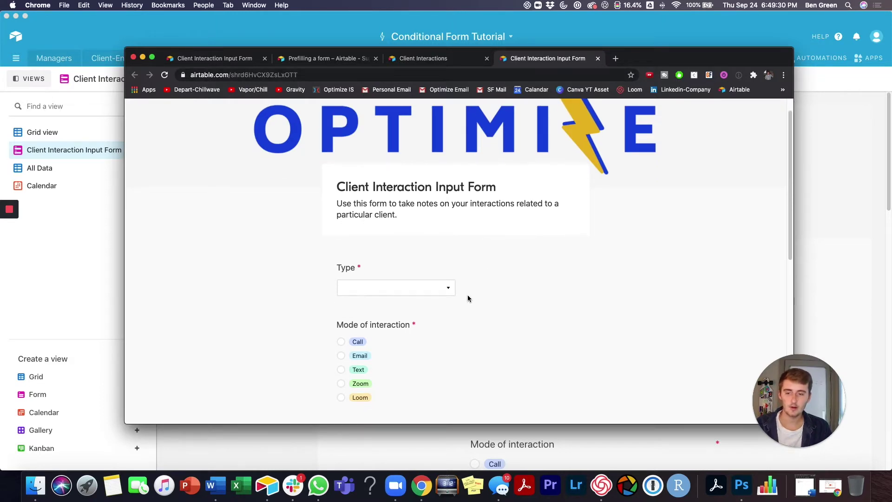
{"action": "scroll", "coordinate": [467, 298], "scroll_direction": "down", "scroll_amount": 2}
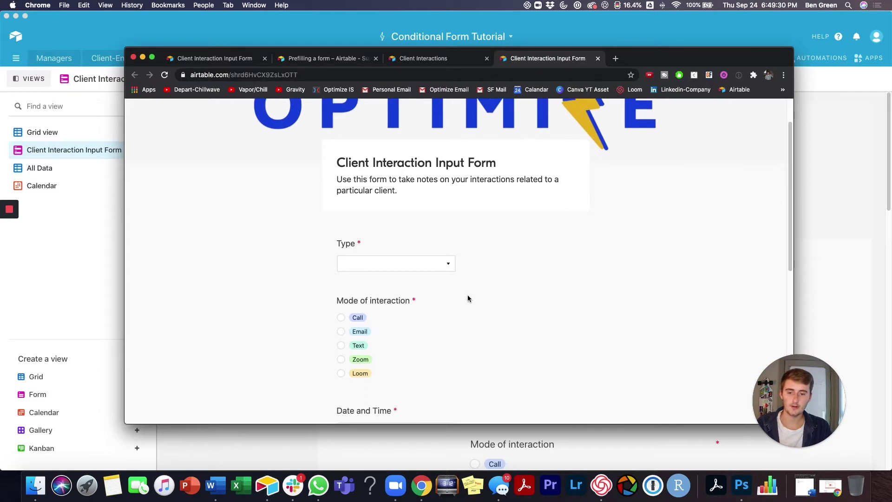
Step: Check the Type choices, then close the live form tab and return to Airtable
{"action": "left_click", "coordinate": [435, 263]}
{"action": "left_click", "coordinate": [286, 305]}
{"action": "scroll", "coordinate": [287, 306], "scroll_direction": "down", "scroll_amount": 7}
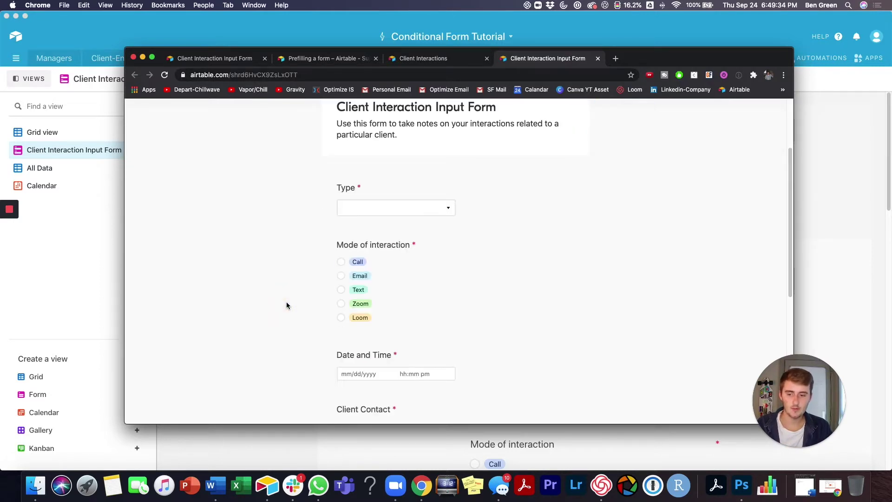
{"action": "scroll", "coordinate": [287, 306], "scroll_direction": "down", "scroll_amount": 3}
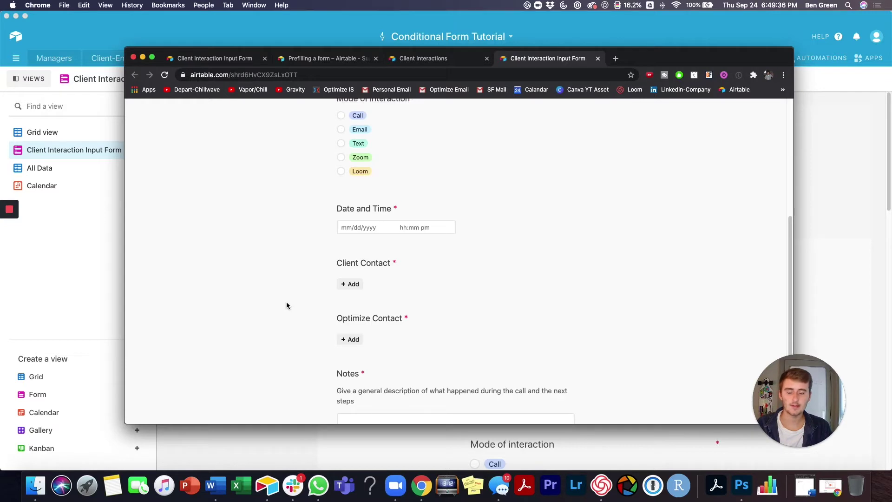
{"action": "scroll", "coordinate": [423, 297], "scroll_direction": "down", "scroll_amount": 4}
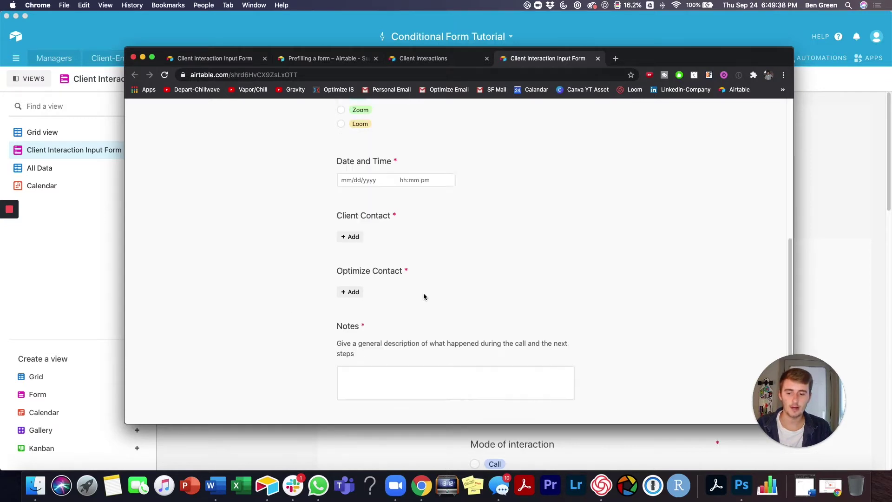
{"action": "left_click", "coordinate": [598, 58]}
{"action": "left_click", "coordinate": [598, 43]}
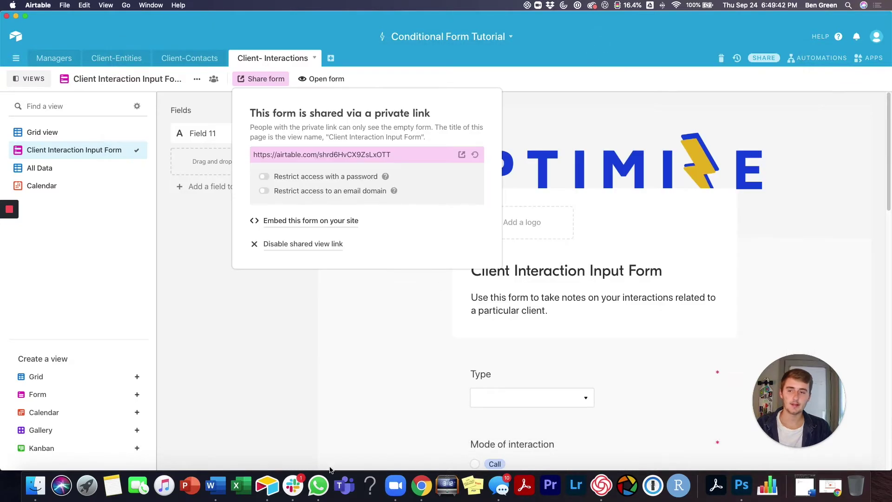
Step: Dismiss the form sharing panel and show the Client- Interactions table in Grid view
{"action": "left_click", "coordinate": [309, 406]}
{"action": "left_click", "coordinate": [94, 138]}
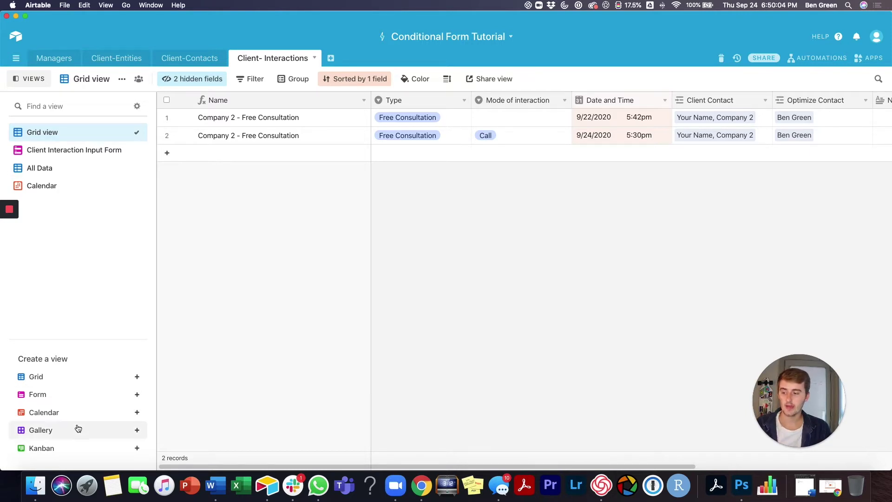
{"action": "mouse_move", "coordinate": [74, 401]}
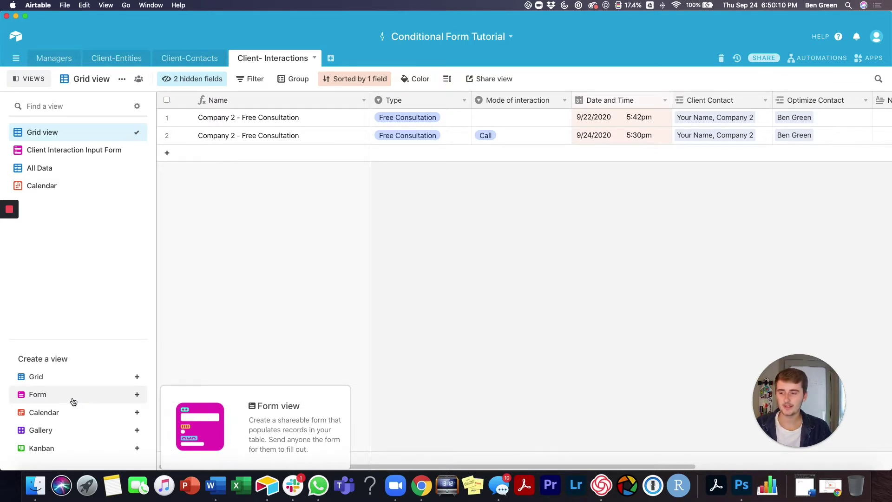
Step: Create a new form view and rename it from Form 2 to 'Client Interactions'
{"action": "left_click", "coordinate": [73, 402]}
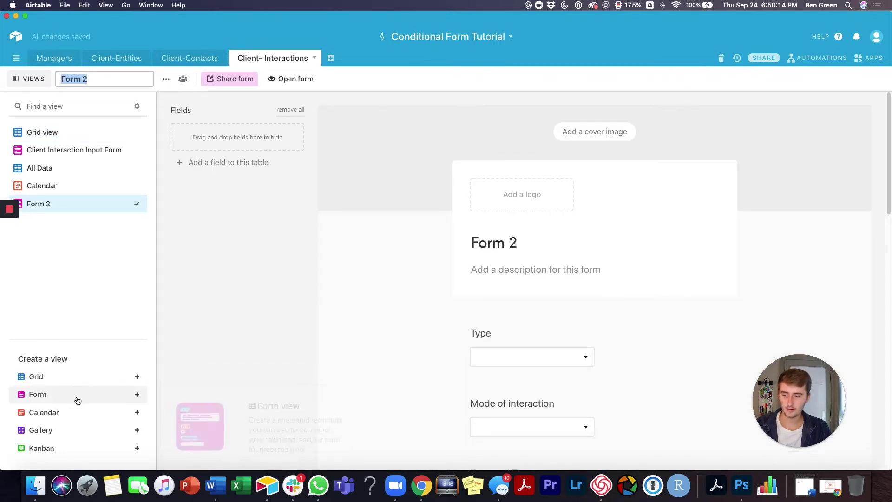
{"action": "mouse_move", "coordinate": [76, 398]}
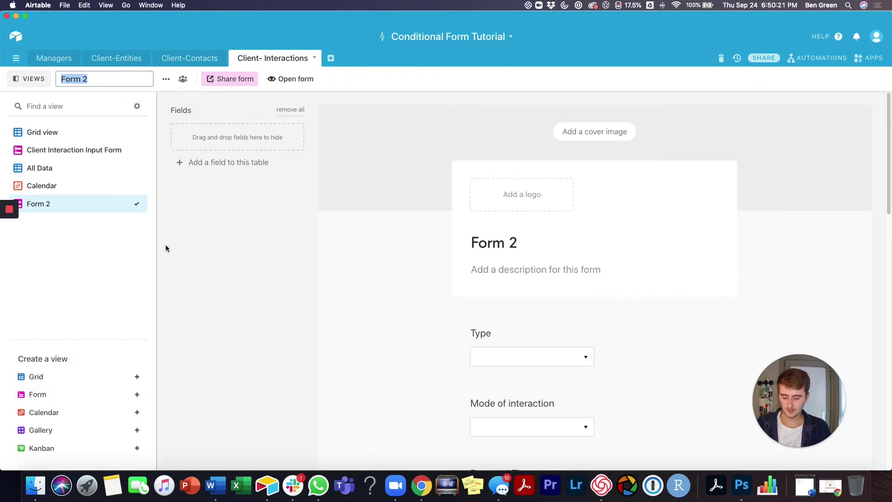
{"action": "type", "text": "Clien"}
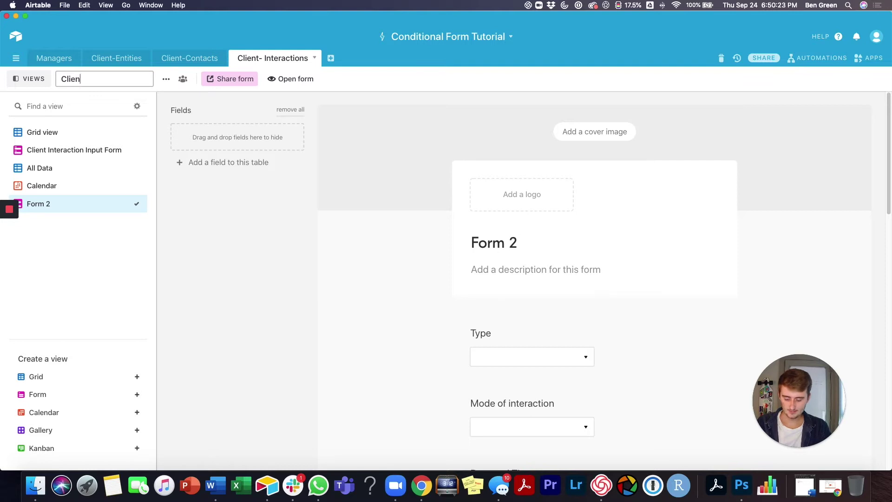
{"action": "type", "text": "t Interactions"}
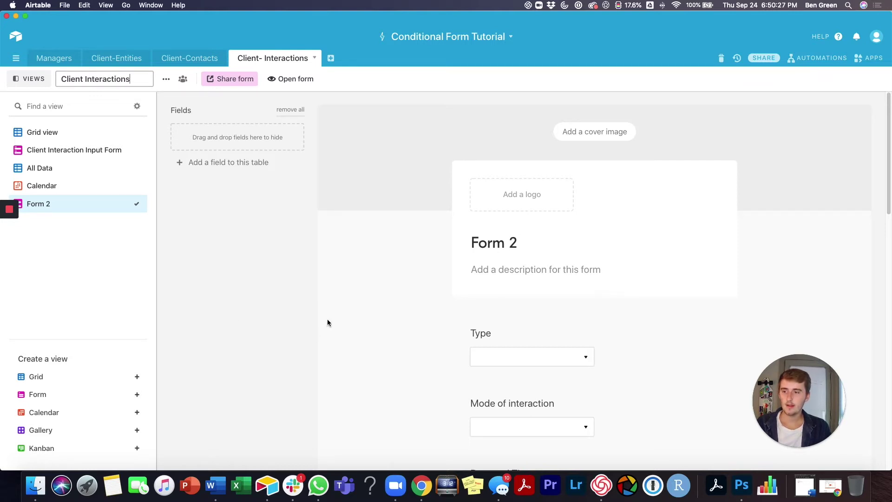
{"action": "key", "text": "Return"}
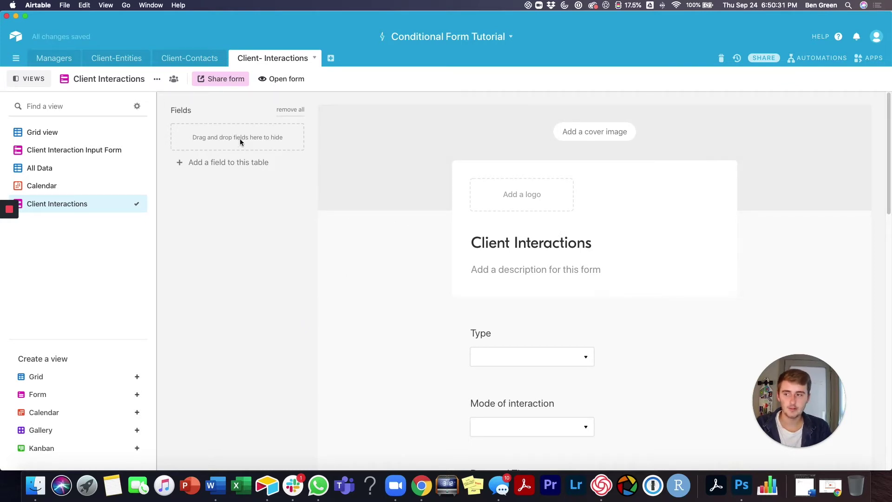
Step: In All Data, browse the Name field's type options, then cancel without changing the formula
{"action": "left_click", "coordinate": [51, 176]}
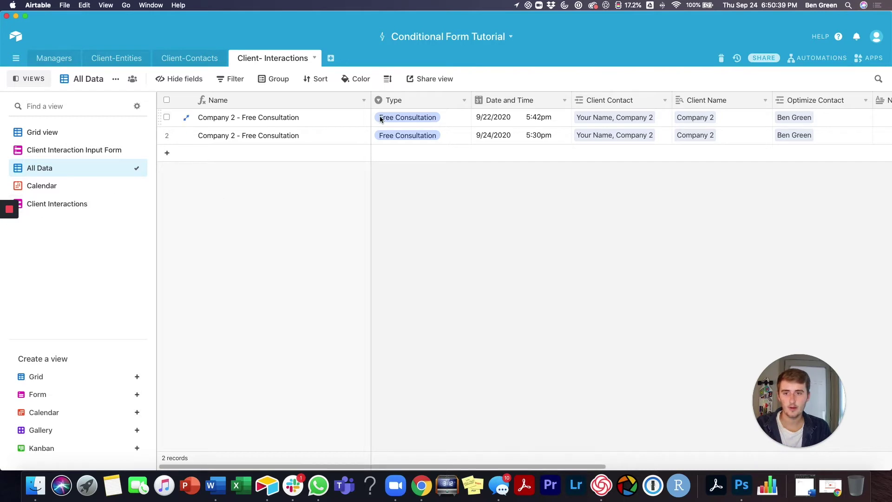
{"action": "left_click", "coordinate": [363, 100]}
{"action": "left_click", "coordinate": [314, 121]}
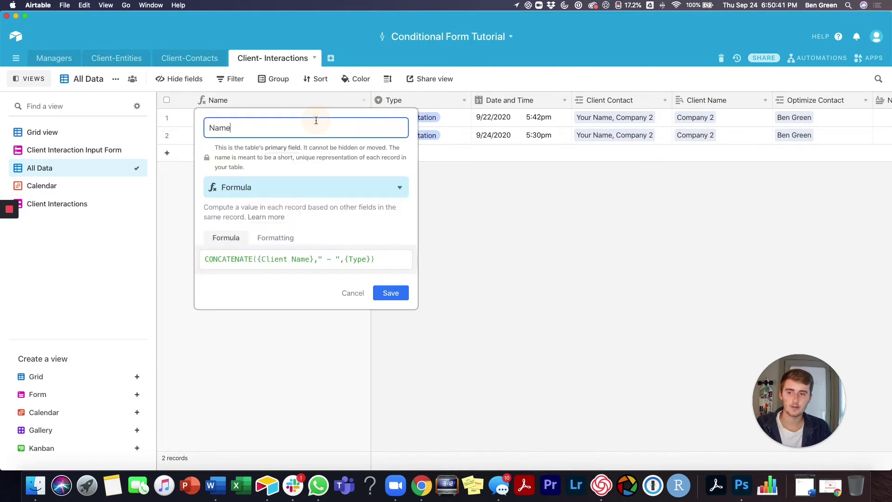
{"action": "left_click", "coordinate": [294, 188]}
{"action": "scroll", "coordinate": [287, 306], "scroll_direction": "down", "scroll_amount": 1}
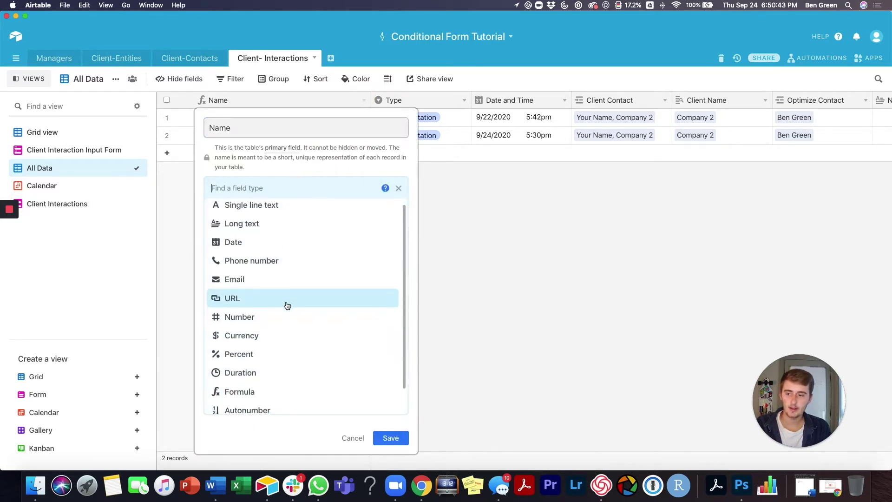
{"action": "scroll", "coordinate": [287, 305], "scroll_direction": "down", "scroll_amount": 4}
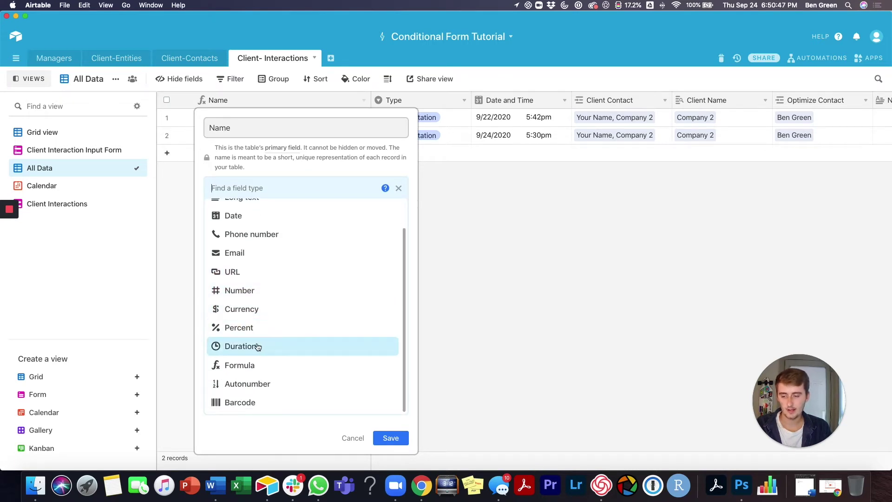
{"action": "left_click", "coordinate": [182, 243]}
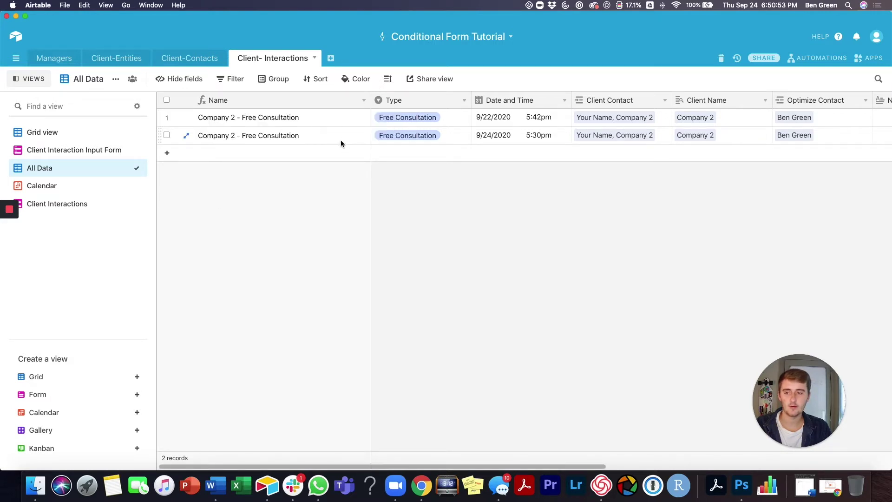
Step: Open the Client Interactions form view and scroll through its questions
{"action": "left_click", "coordinate": [81, 205]}
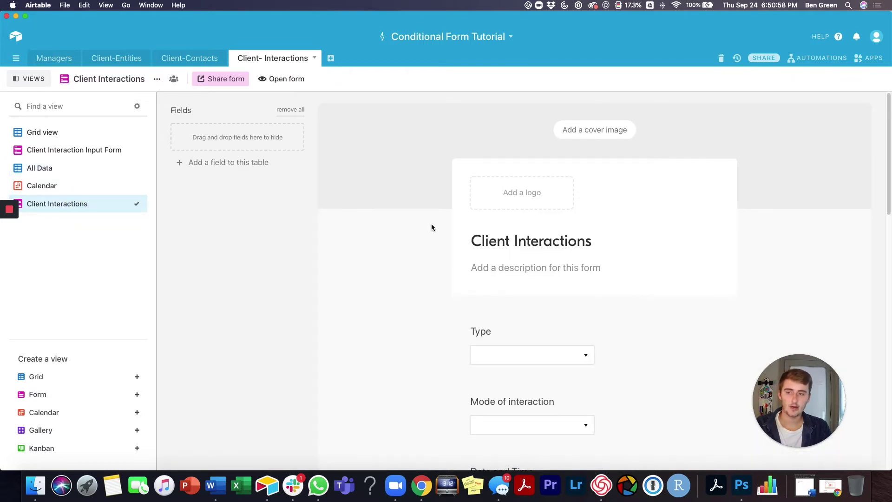
{"action": "scroll", "coordinate": [431, 227], "scroll_direction": "down", "scroll_amount": 3}
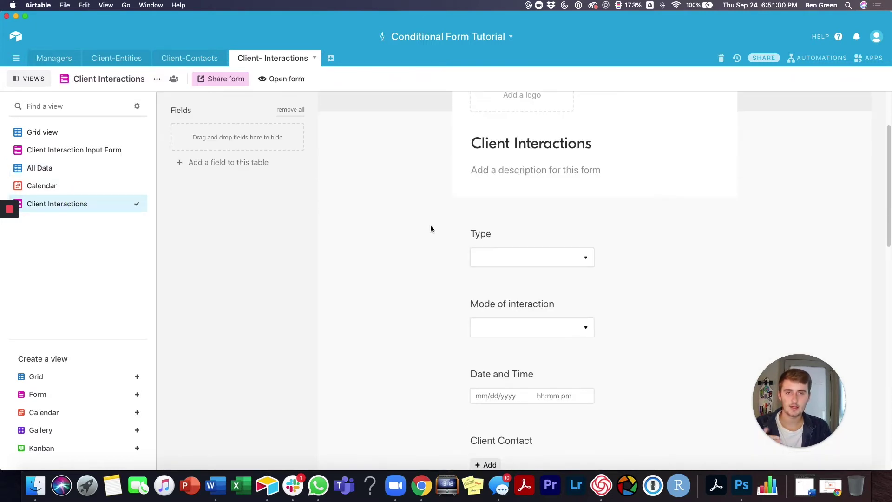
{"action": "scroll", "coordinate": [438, 238], "scroll_direction": "down", "scroll_amount": 1}
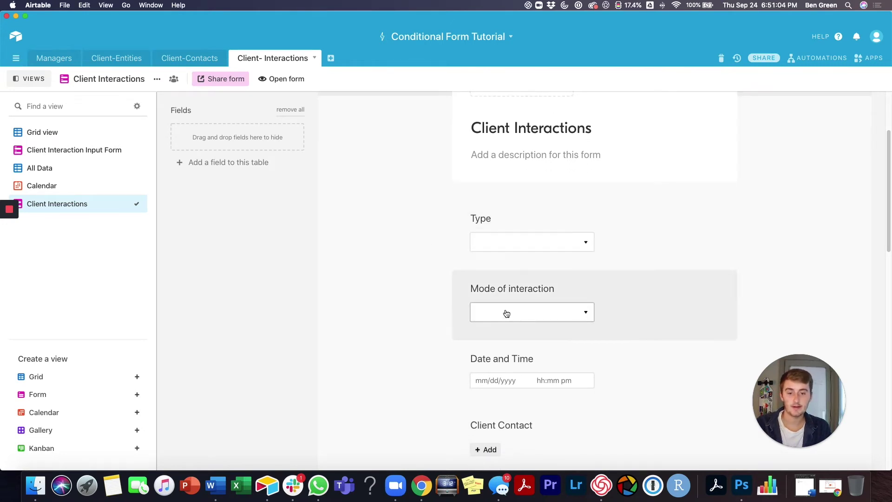
{"action": "scroll", "coordinate": [511, 251], "scroll_direction": "up", "scroll_amount": 2}
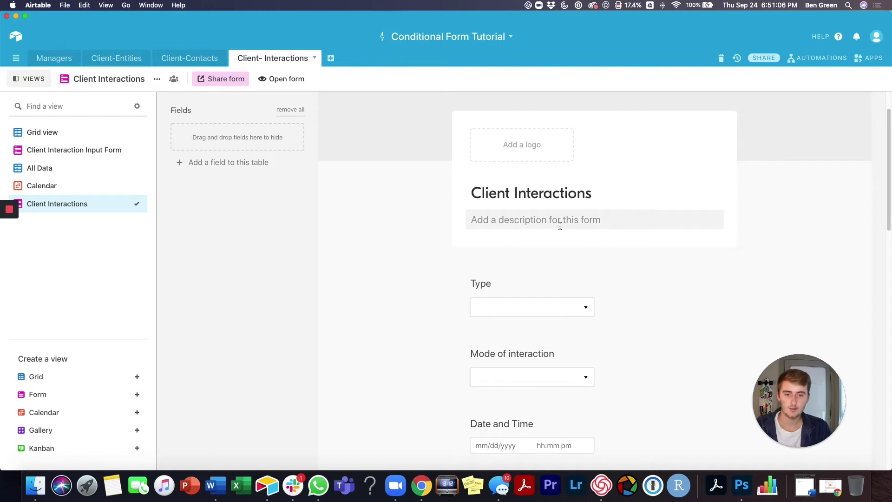
{"action": "scroll", "coordinate": [513, 221], "scroll_direction": "up", "scroll_amount": 2}
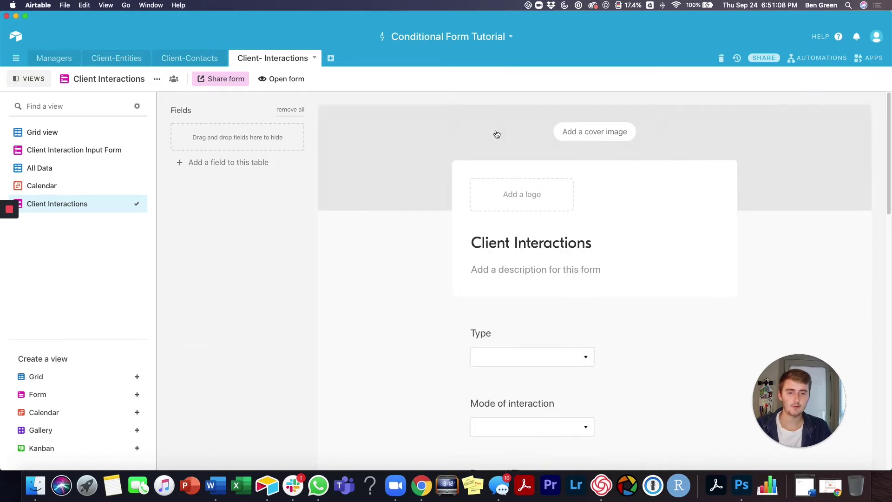
{"action": "scroll", "coordinate": [418, 225], "scroll_direction": "down", "scroll_amount": 10}
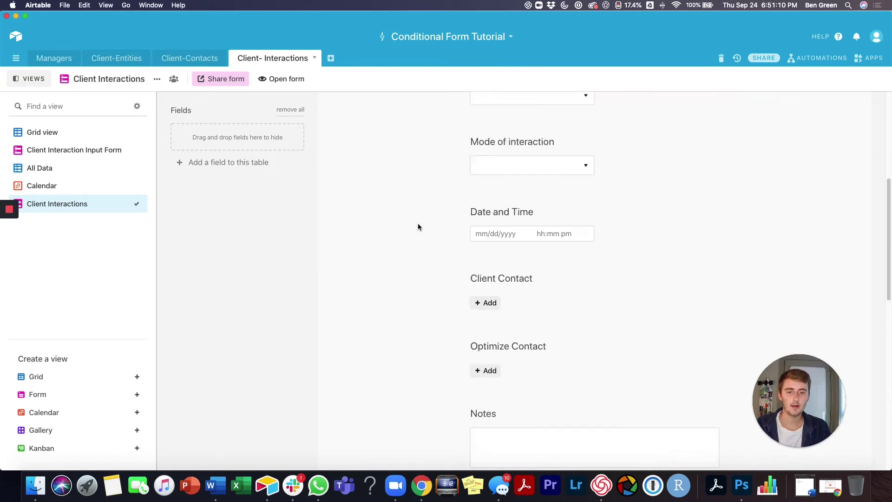
{"action": "scroll", "coordinate": [418, 225], "scroll_direction": "down", "scroll_amount": 4}
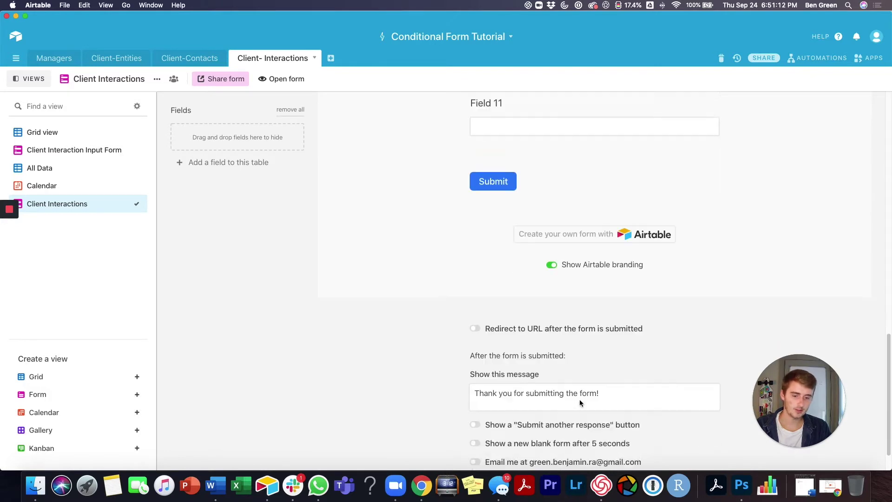
{"action": "scroll", "coordinate": [512, 375], "scroll_direction": "down", "scroll_amount": 1}
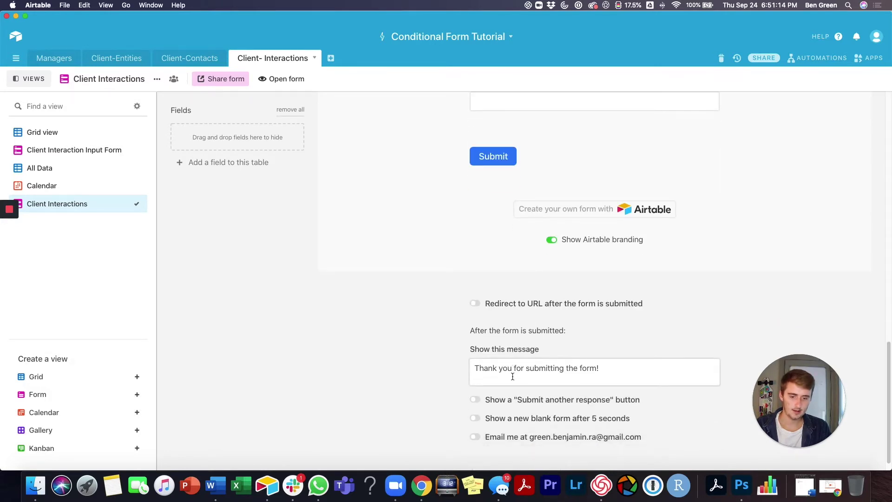
{"action": "scroll", "coordinate": [490, 306], "scroll_direction": "up", "scroll_amount": 2}
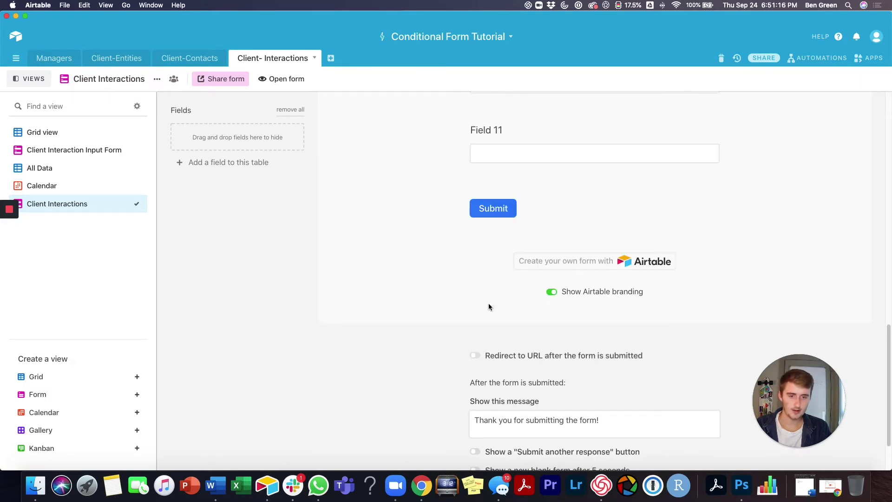
Step: Turn off 'Show Airtable branding' below the Submit button
{"action": "left_click", "coordinate": [550, 291]}
{"action": "scroll", "coordinate": [545, 292], "scroll_direction": "up", "scroll_amount": 3}
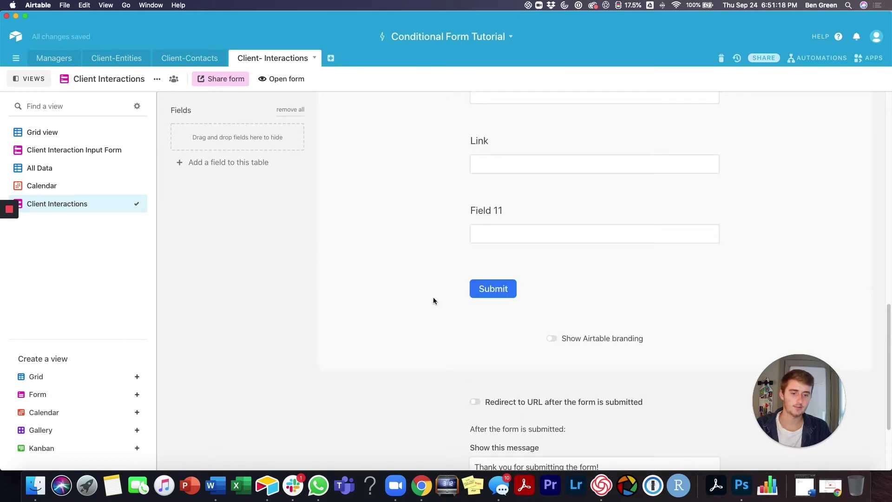
{"action": "scroll", "coordinate": [433, 301], "scroll_direction": "up", "scroll_amount": 10}
{"action": "scroll", "coordinate": [456, 253], "scroll_direction": "down", "scroll_amount": 10}
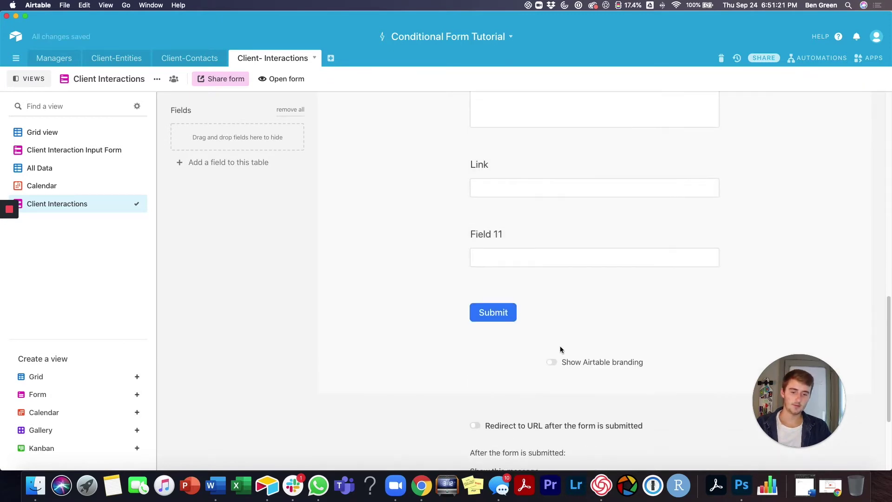
{"action": "left_click", "coordinate": [553, 362]}
{"action": "left_click", "coordinate": [551, 394]}
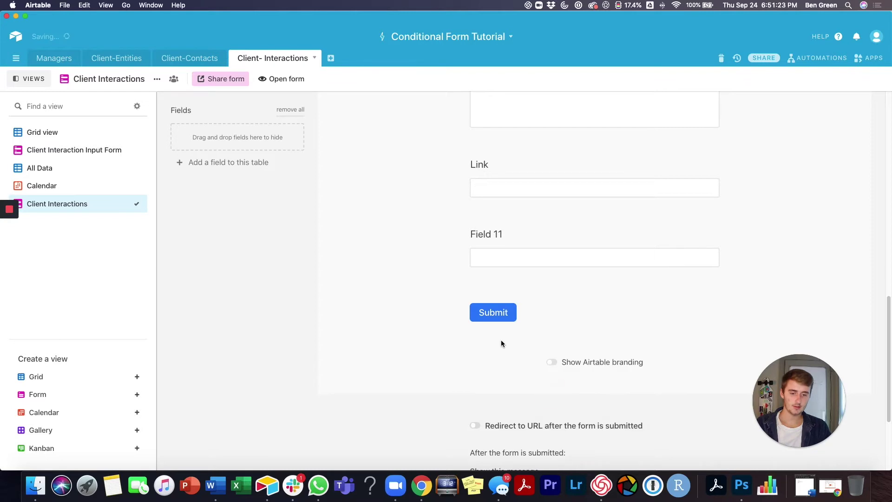
{"action": "scroll", "coordinate": [501, 341], "scroll_direction": "up", "scroll_amount": 10}
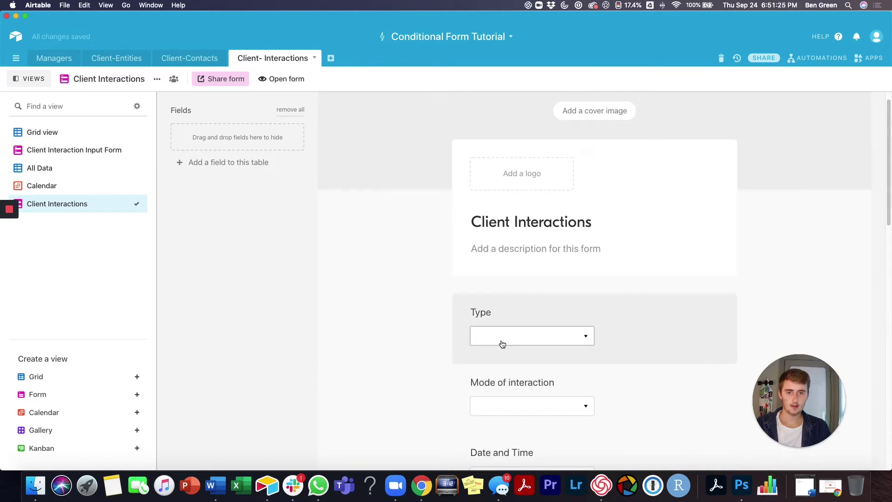
{"action": "scroll", "coordinate": [508, 260], "scroll_direction": "down", "scroll_amount": 1}
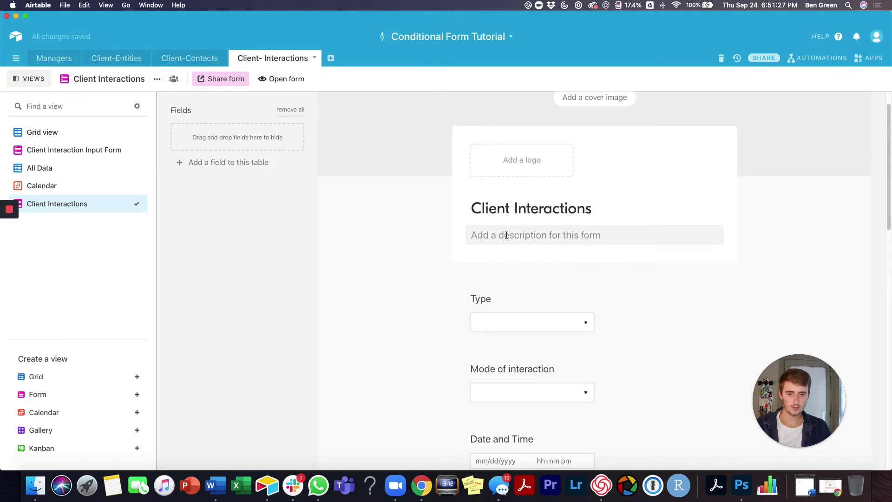
{"action": "left_click", "coordinate": [506, 236]}
Step: Enter 'Insert Description Here' as the form description
{"action": "type", "text": "Inse"}
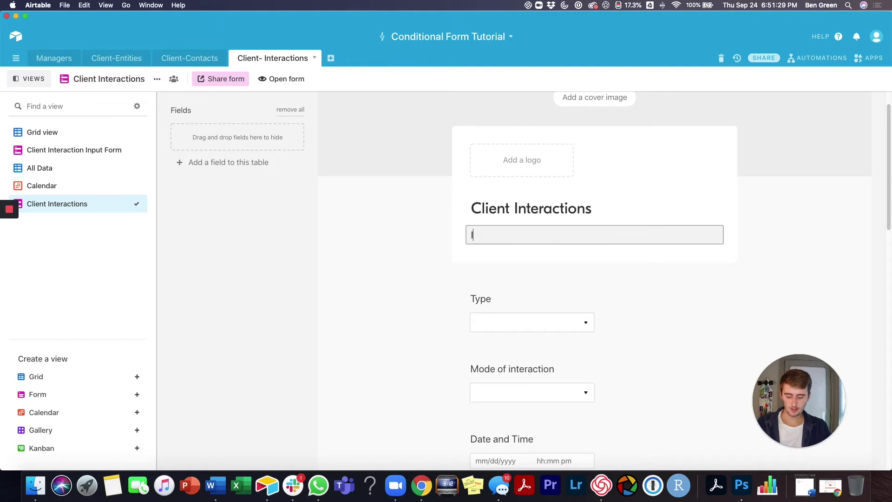
{"action": "type", "text": "rt "}
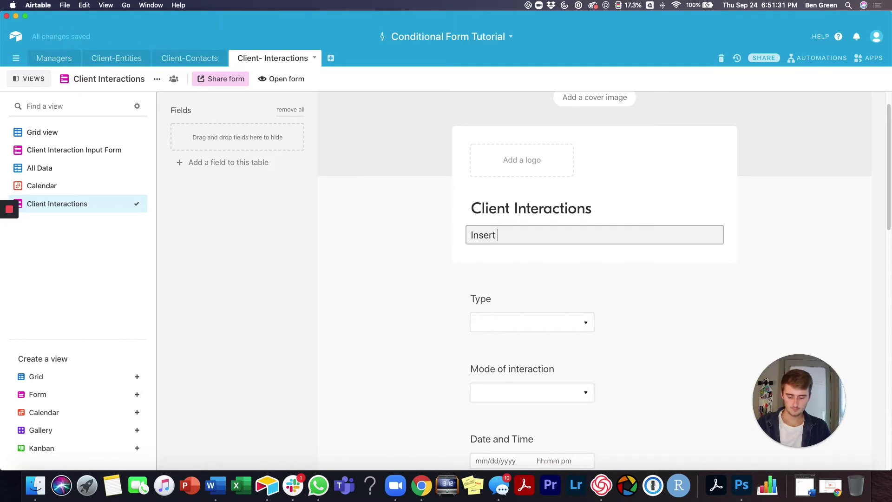
{"action": "type", "text": "Descriptio"}
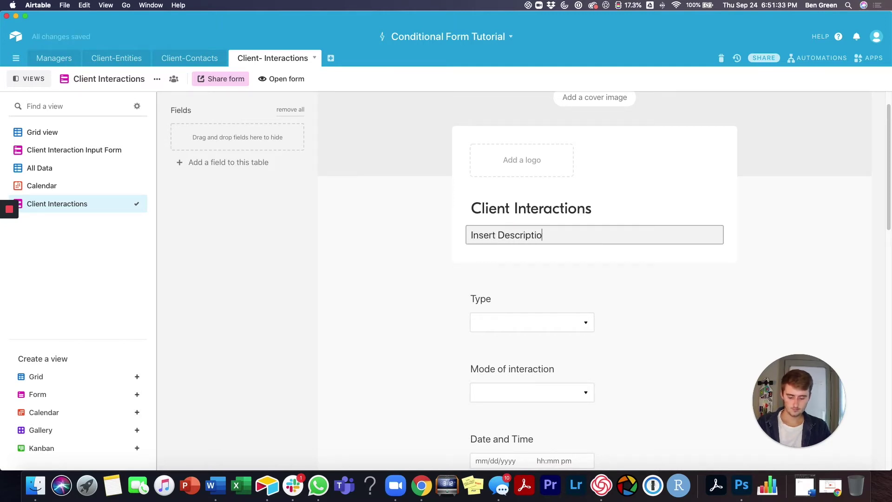
{"action": "type", "text": "n Here"}
{"action": "left_click", "coordinate": [401, 227]}
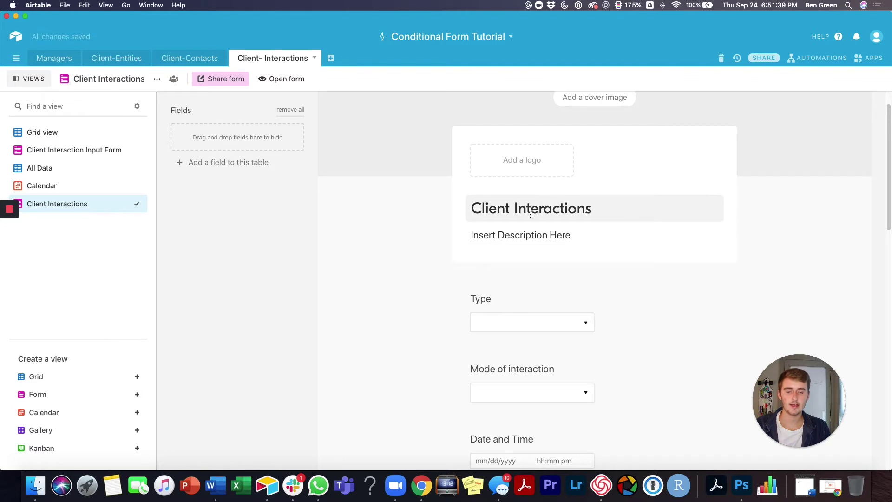
Step: Scroll the form and open the Client Contact record picker, closing it without choosing
{"action": "scroll", "coordinate": [513, 159], "scroll_direction": "up", "scroll_amount": 2}
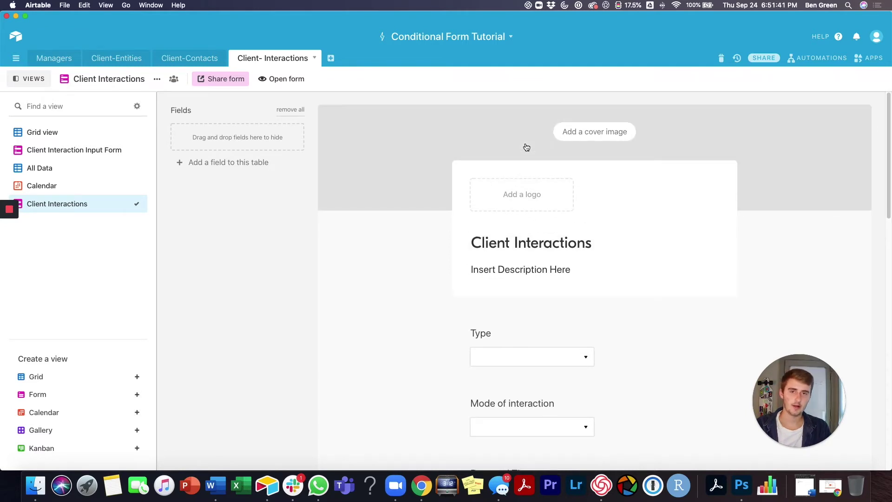
{"action": "scroll", "coordinate": [431, 219], "scroll_direction": "down", "scroll_amount": 5}
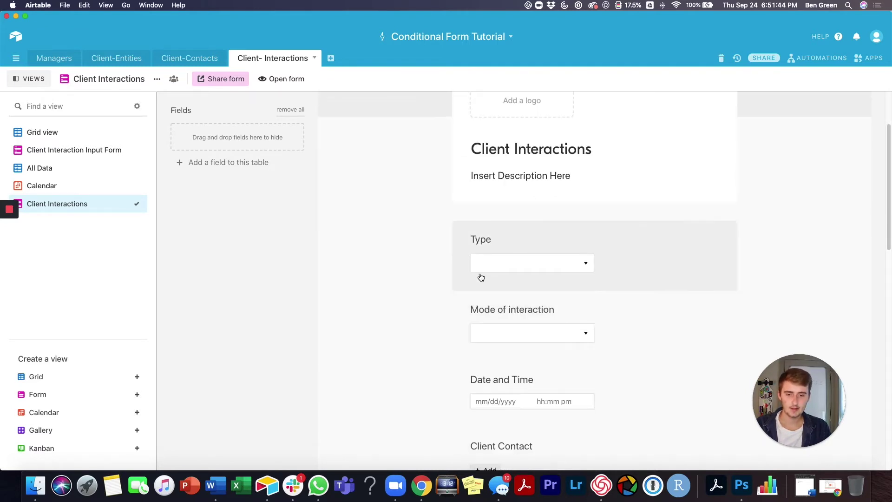
{"action": "scroll", "coordinate": [385, 264], "scroll_direction": "down", "scroll_amount": 3}
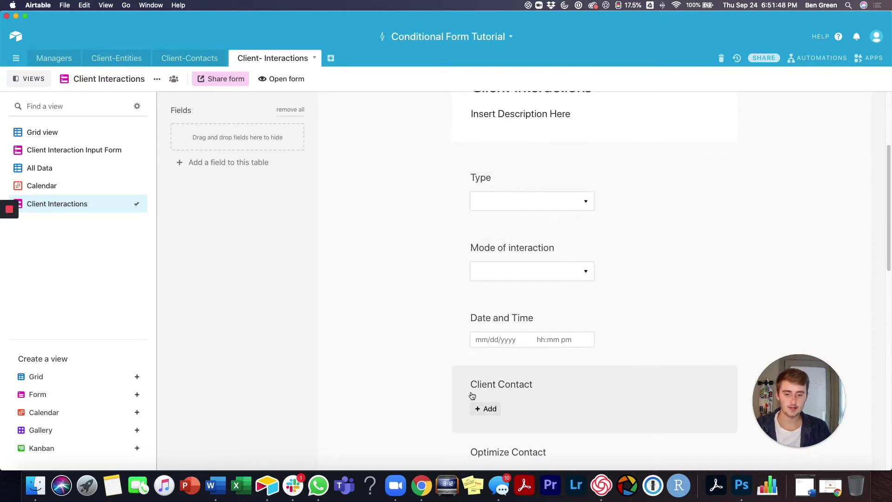
{"action": "scroll", "coordinate": [397, 356], "scroll_direction": "down", "scroll_amount": 5}
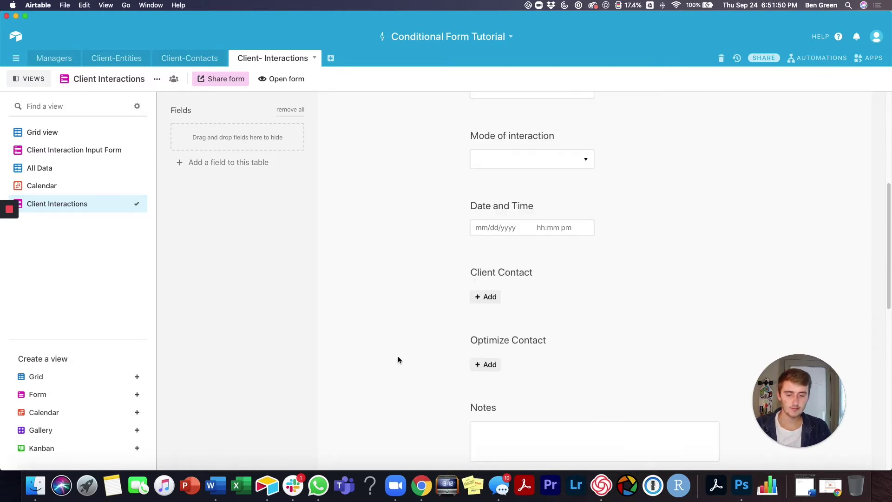
{"action": "left_click", "coordinate": [485, 297]}
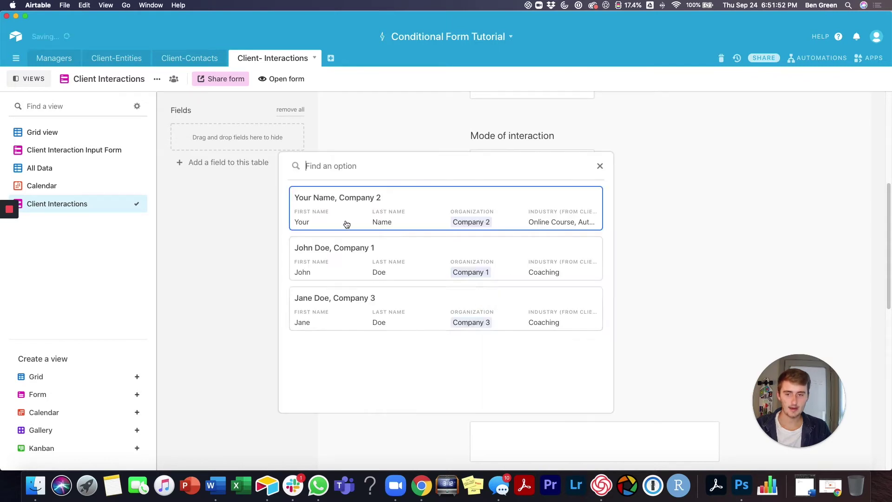
{"action": "left_click", "coordinate": [390, 116]}
Step: Scroll to the end of the form and expand the Field 11 settings card
{"action": "scroll", "coordinate": [450, 209], "scroll_direction": "up", "scroll_amount": 6}
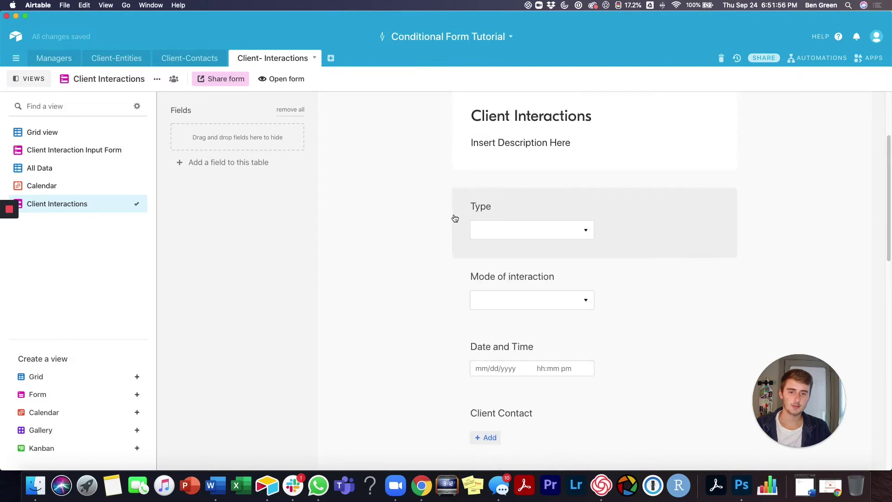
{"action": "scroll", "coordinate": [530, 298], "scroll_direction": "down", "scroll_amount": 1}
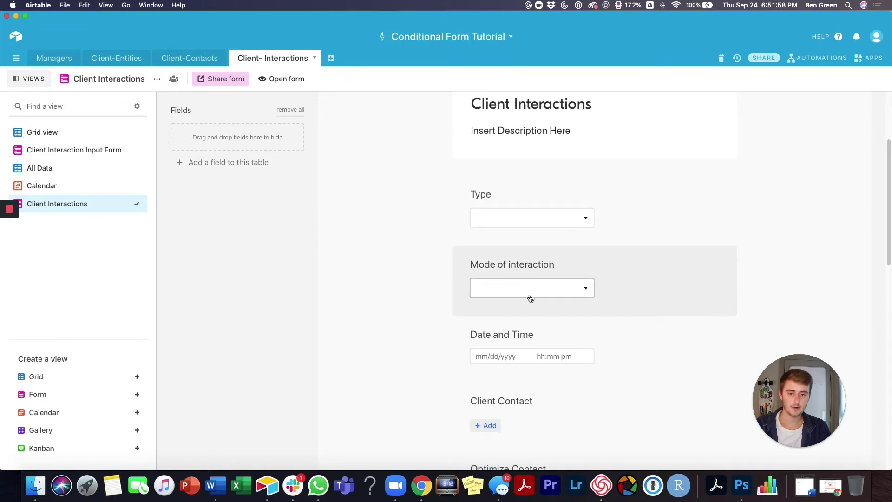
{"action": "scroll", "coordinate": [511, 346], "scroll_direction": "down", "scroll_amount": 5}
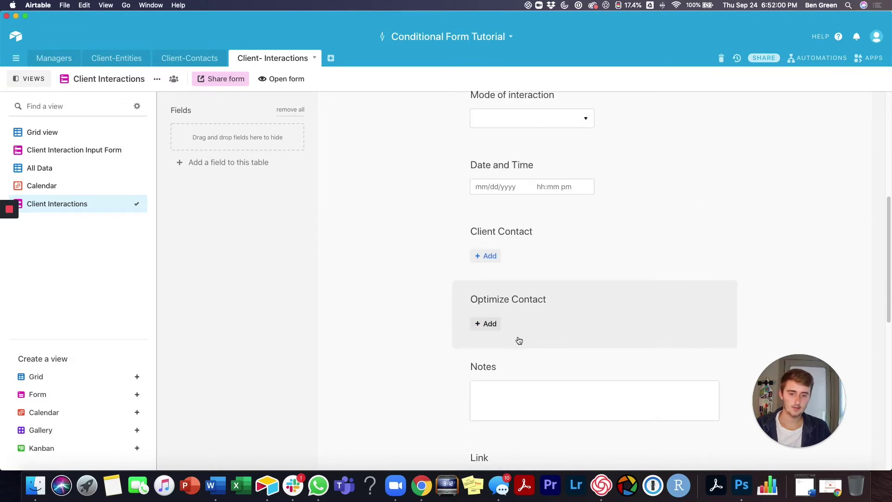
{"action": "scroll", "coordinate": [517, 339], "scroll_direction": "down", "scroll_amount": 3}
{"action": "scroll", "coordinate": [534, 389], "scroll_direction": "down", "scroll_amount": 1}
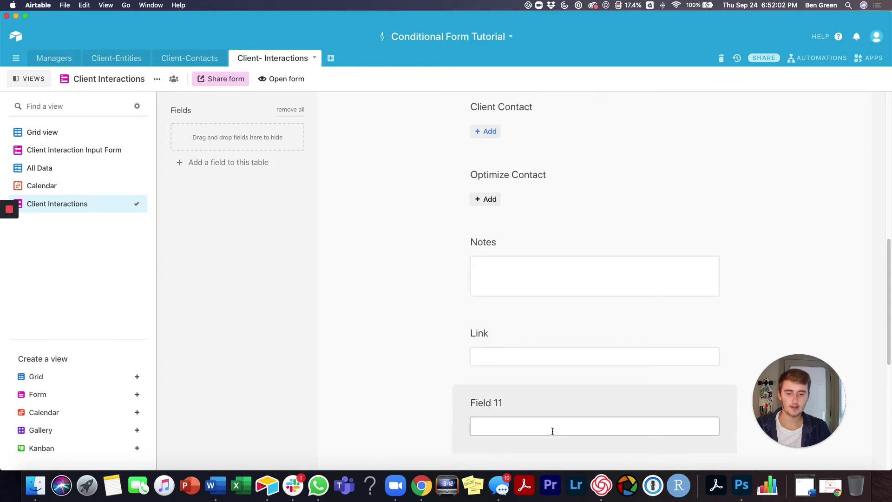
{"action": "scroll", "coordinate": [409, 384], "scroll_direction": "down", "scroll_amount": 3}
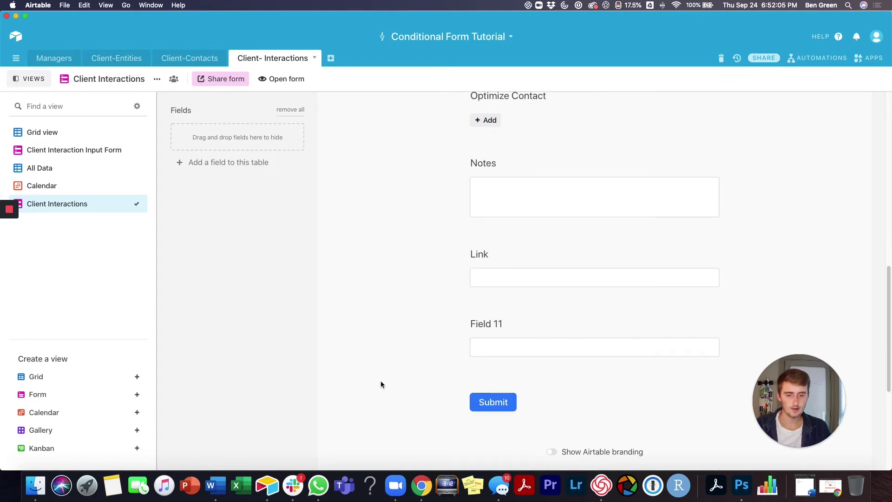
{"action": "left_click", "coordinate": [487, 323]}
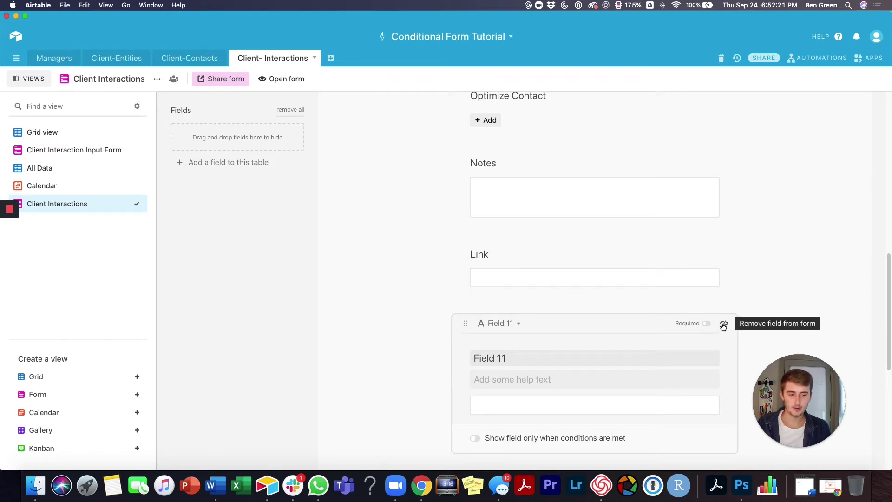
Step: Remove Field 11 from the form and scroll back through the remaining questions
{"action": "left_click", "coordinate": [723, 325]}
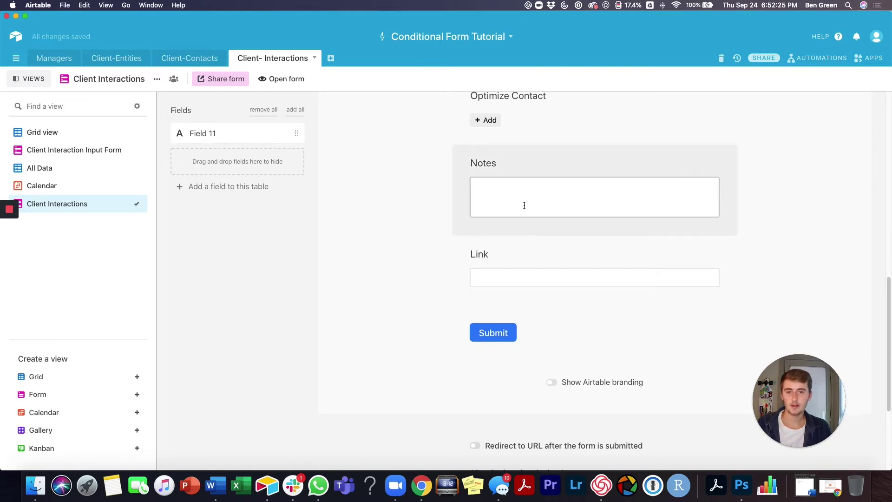
{"action": "scroll", "coordinate": [523, 204], "scroll_direction": "up", "scroll_amount": 10}
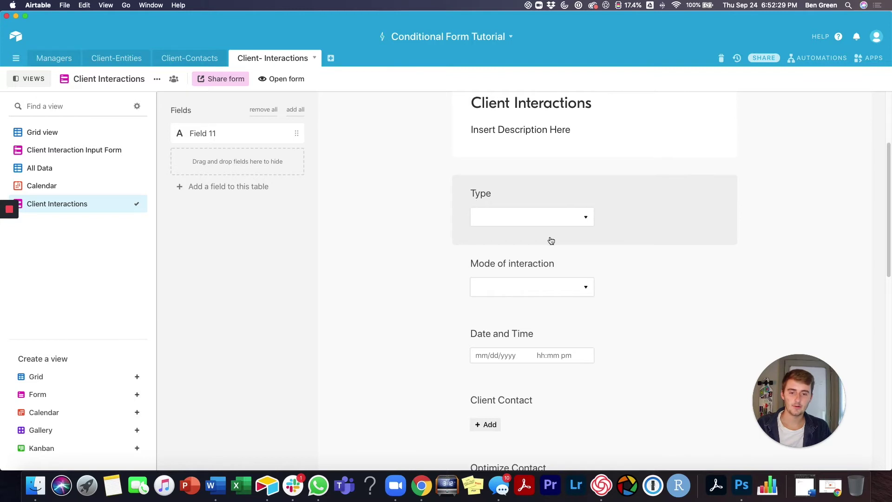
{"action": "scroll", "coordinate": [553, 240], "scroll_direction": "down", "scroll_amount": 2}
{"action": "scroll", "coordinate": [552, 241], "scroll_direction": "down", "scroll_amount": 3}
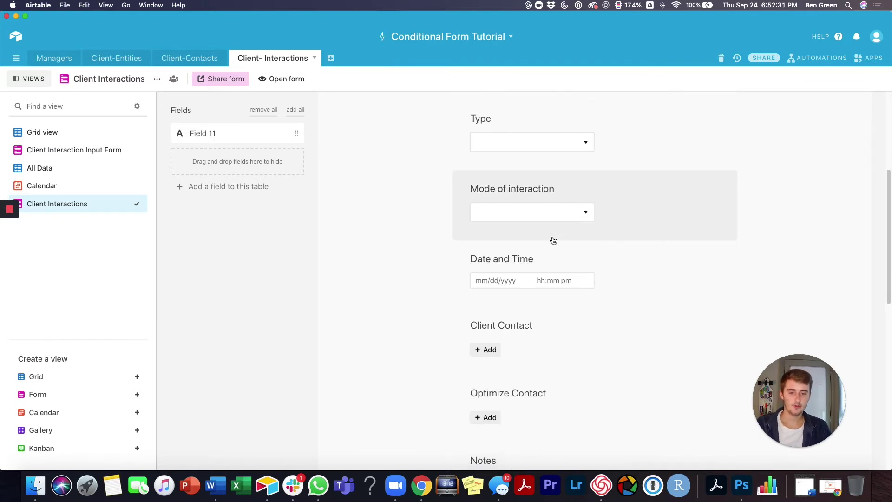
{"action": "scroll", "coordinate": [535, 246], "scroll_direction": "up", "scroll_amount": 5}
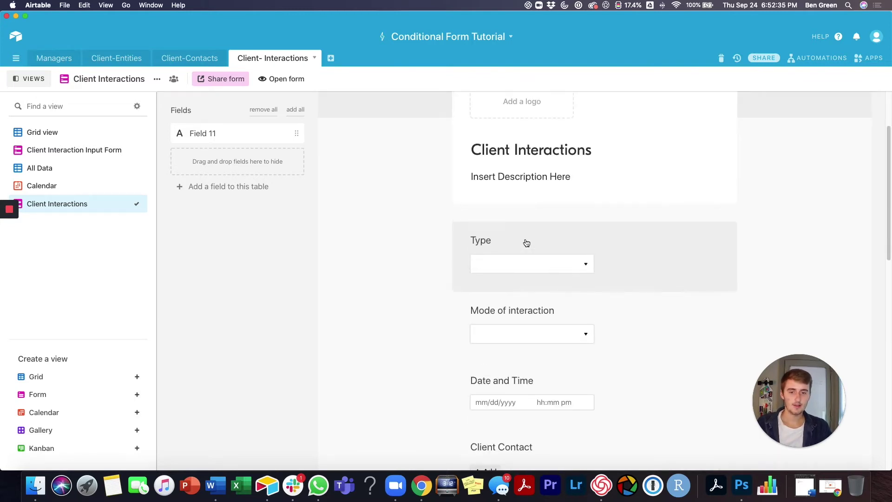
{"action": "scroll", "coordinate": [527, 241], "scroll_direction": "up", "scroll_amount": 1}
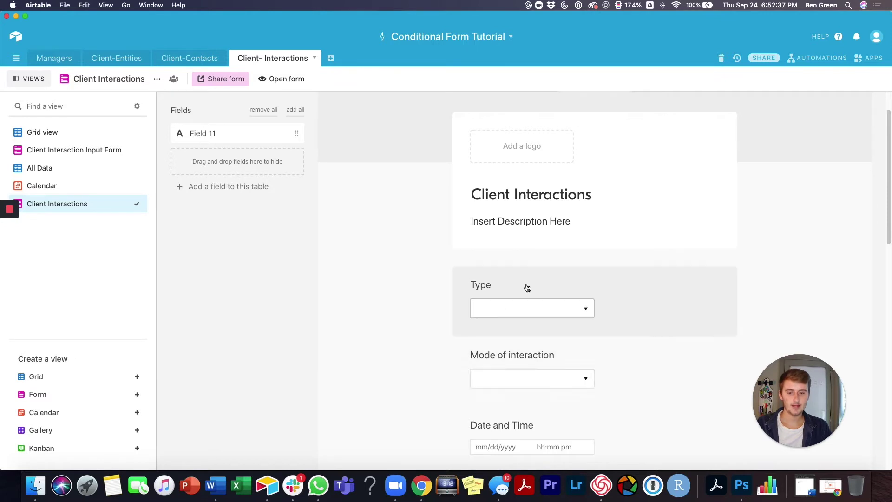
{"action": "scroll", "coordinate": [559, 363], "scroll_direction": "down", "scroll_amount": 1}
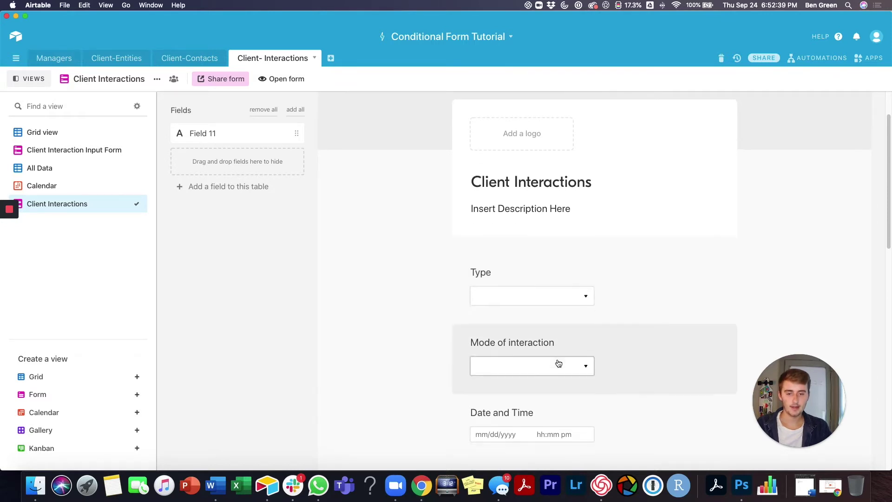
Step: Open the Type question's settings and preview its topic options
{"action": "left_click", "coordinate": [501, 269]}
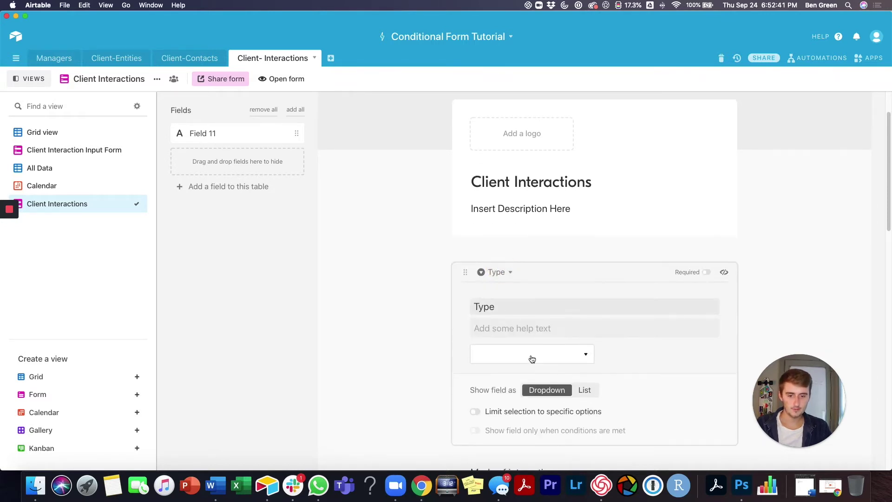
{"action": "left_click", "coordinate": [510, 357]}
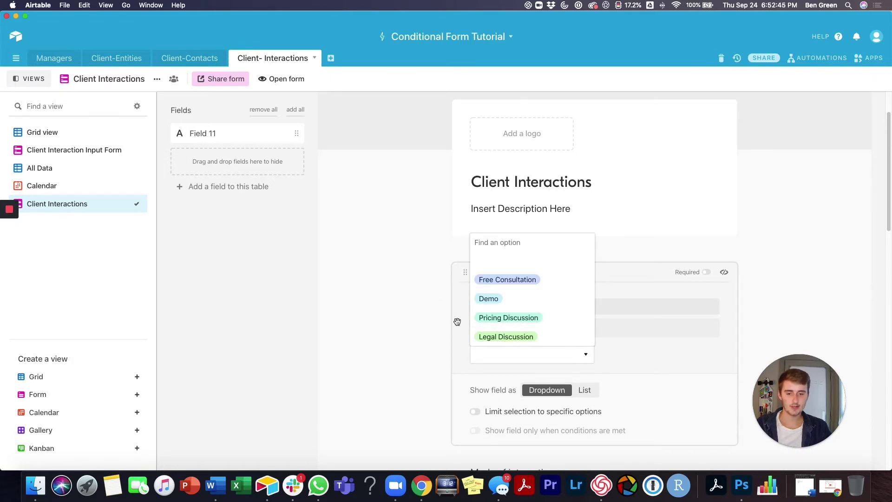
{"action": "left_click", "coordinate": [620, 284]}
{"action": "left_click", "coordinate": [586, 353]}
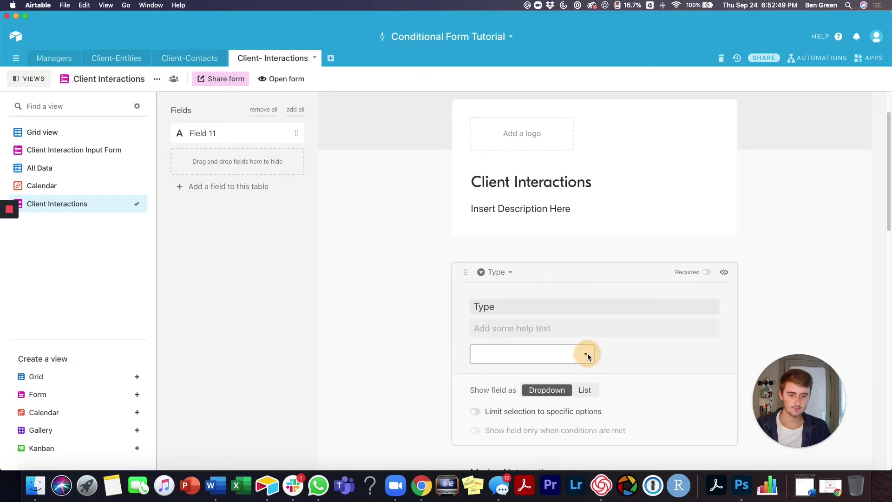
Step: Relabel it 'Topic of the meeting' and display its four topics as a List
{"action": "double_click", "coordinate": [562, 305]}
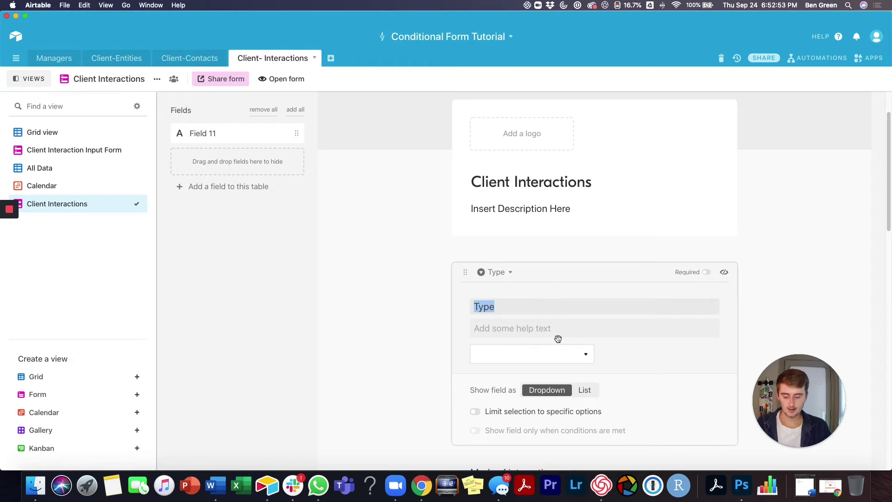
{"action": "type", "text": "Topic"}
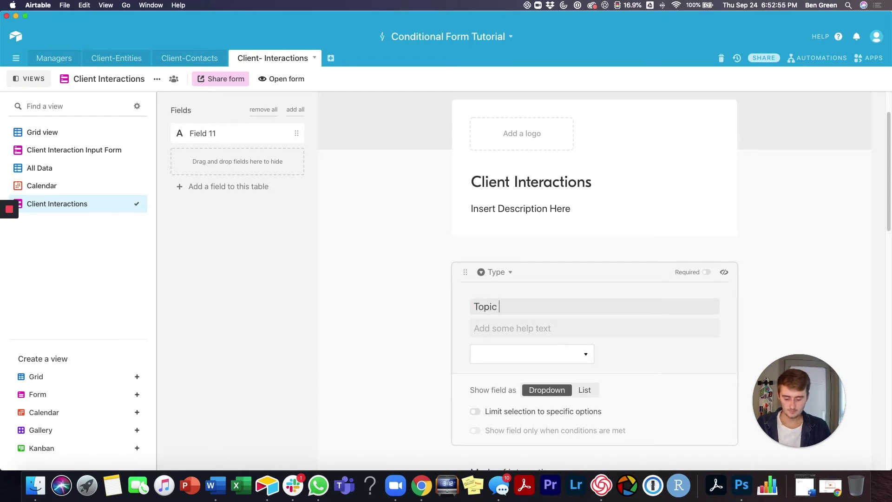
{"action": "type", "text": " of the meeting"}
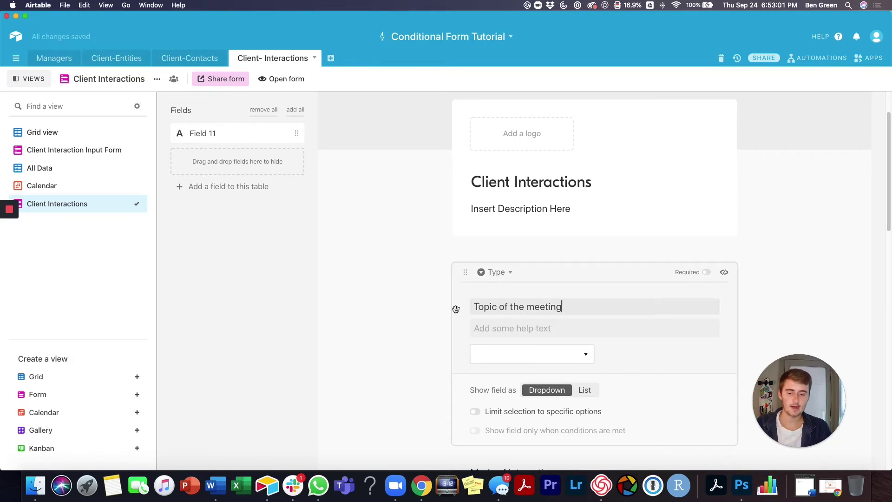
{"action": "scroll", "coordinate": [462, 306], "scroll_direction": "down", "scroll_amount": 1}
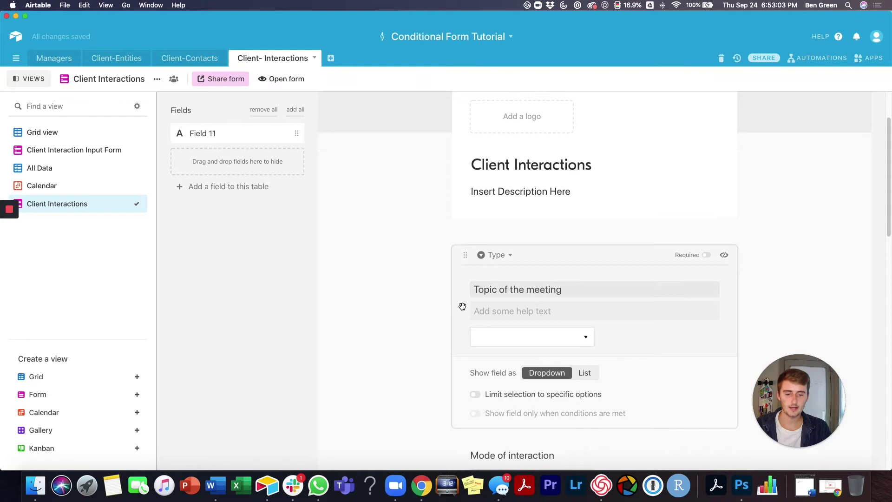
{"action": "left_click", "coordinate": [585, 372]}
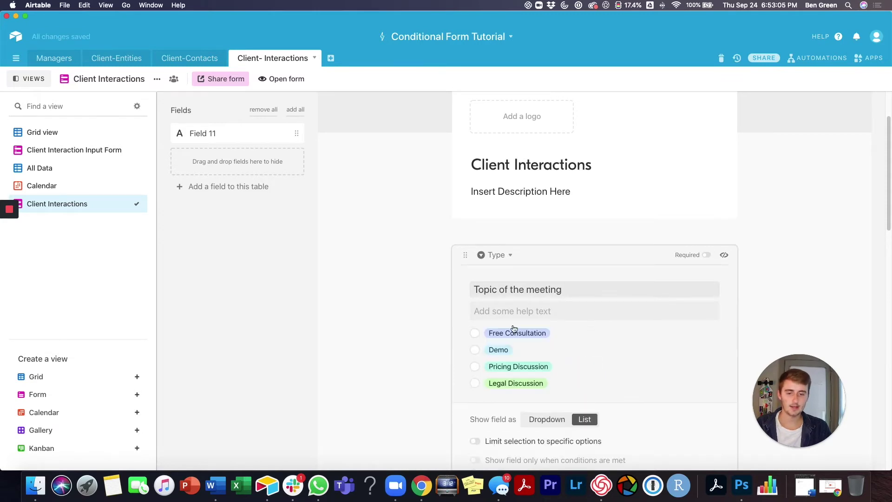
{"action": "scroll", "coordinate": [543, 367], "scroll_direction": "down", "scroll_amount": 2}
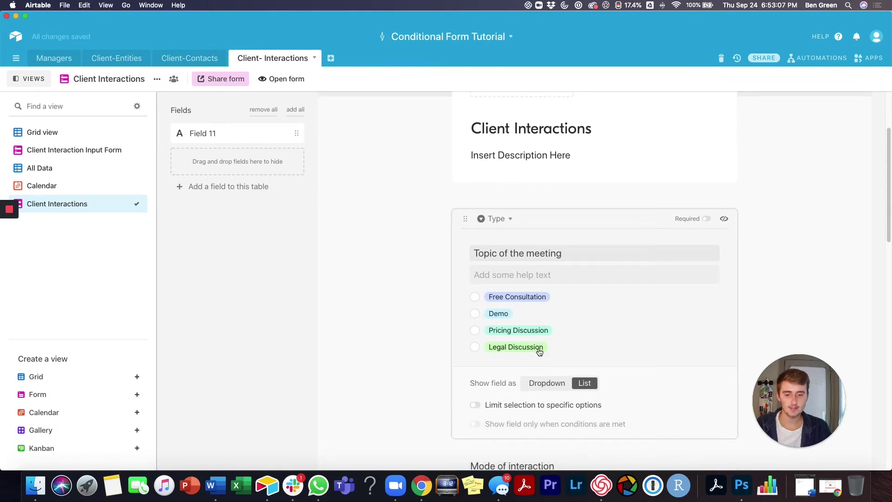
{"action": "scroll", "coordinate": [539, 351], "scroll_direction": "down", "scroll_amount": 1}
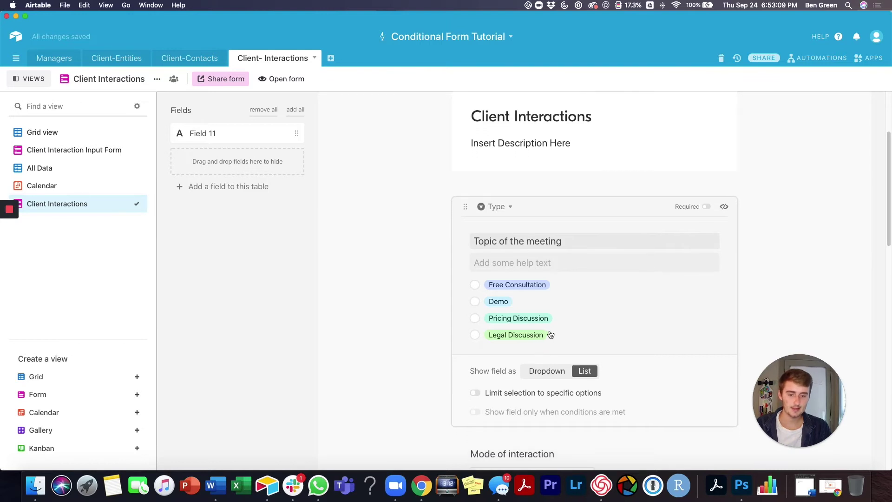
{"action": "scroll", "coordinate": [523, 392], "scroll_direction": "down", "scroll_amount": 2}
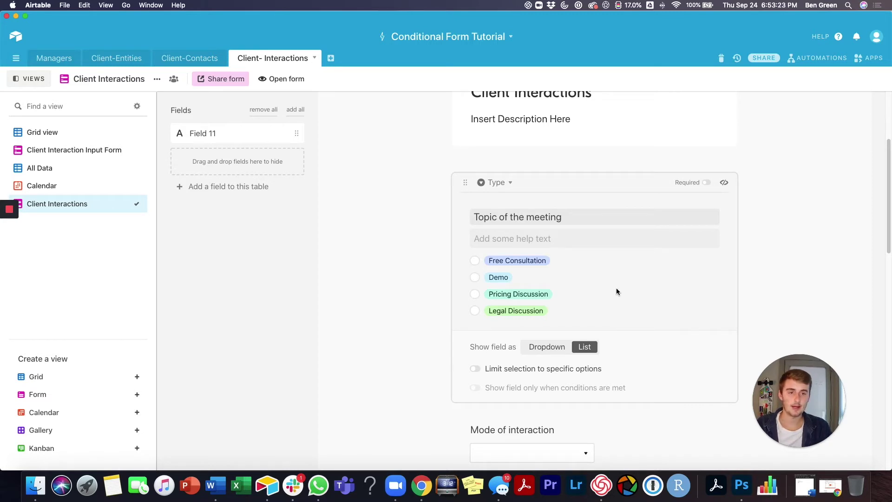
Step: Make Topic of the meeting, Mode of interaction and Date and Time required questions
{"action": "left_click", "coordinate": [702, 186]}
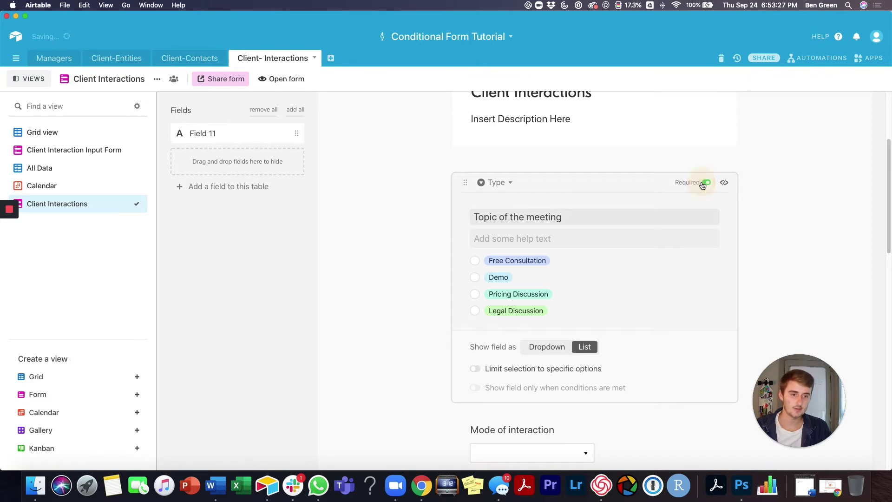
{"action": "left_click", "coordinate": [790, 189]}
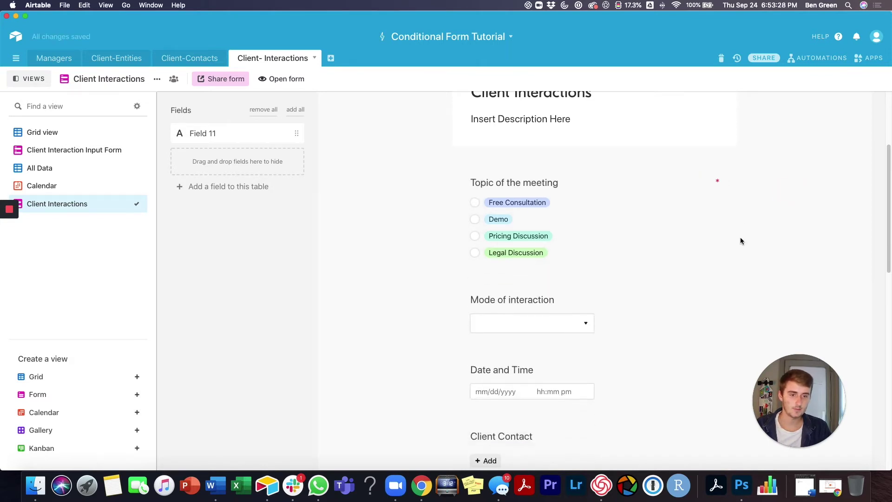
{"action": "left_click", "coordinate": [669, 255]}
{"action": "left_click", "coordinate": [782, 277]}
{"action": "scroll", "coordinate": [738, 264], "scroll_direction": "down", "scroll_amount": 2}
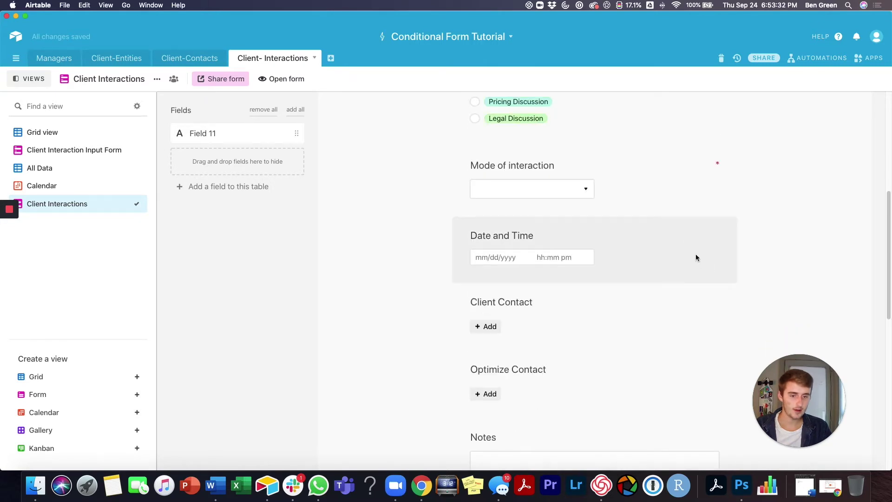
{"action": "left_click", "coordinate": [687, 237]}
{"action": "left_click", "coordinate": [705, 236]}
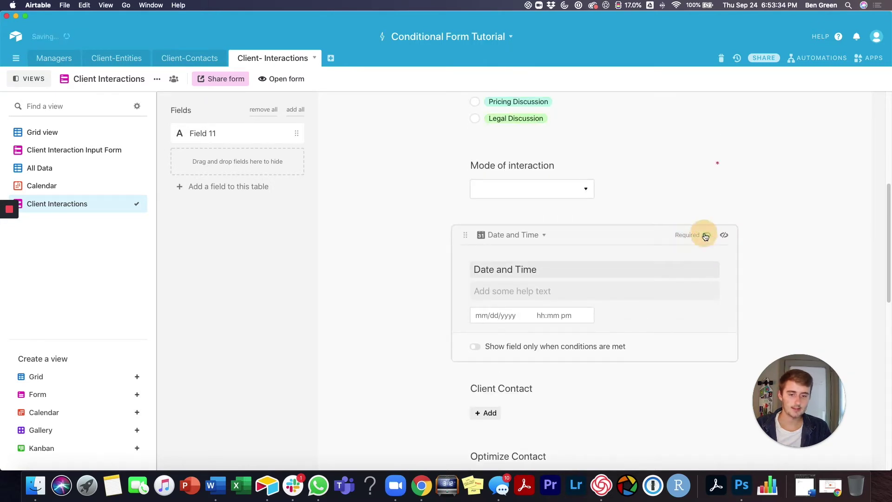
{"action": "left_click", "coordinate": [808, 265]}
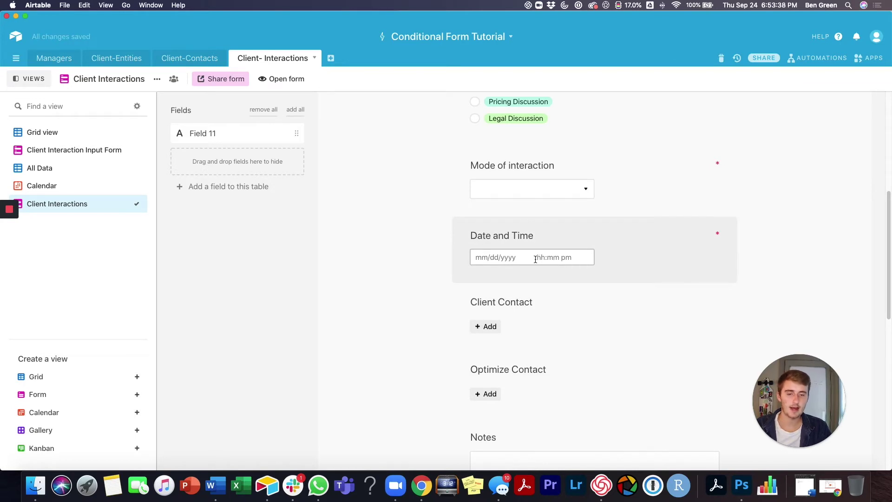
Step: Make Client Contact and Optimize Contact required questions as well
{"action": "scroll", "coordinate": [474, 288], "scroll_direction": "down", "scroll_amount": 1}
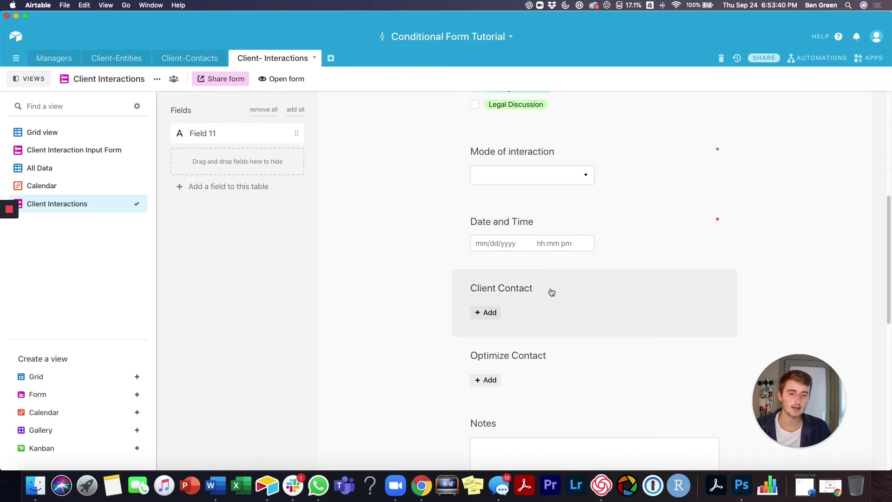
{"action": "left_click", "coordinate": [604, 290]}
{"action": "left_click", "coordinate": [702, 290]}
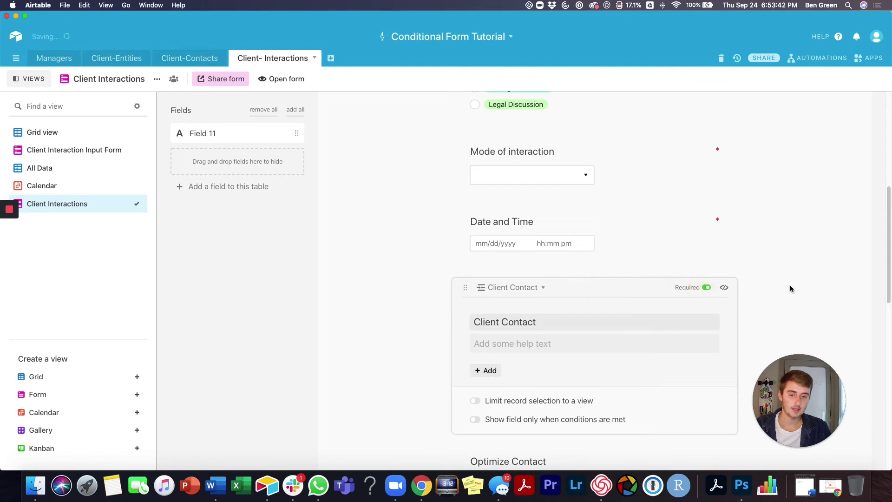
{"action": "left_click", "coordinate": [790, 285]}
{"action": "left_click", "coordinate": [694, 337]}
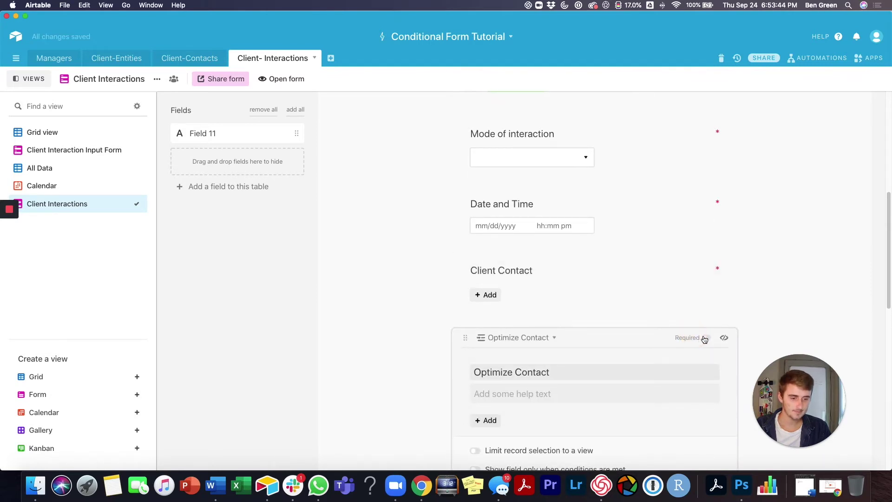
{"action": "left_click", "coordinate": [705, 337]}
{"action": "left_click", "coordinate": [814, 329]}
{"action": "scroll", "coordinate": [814, 329], "scroll_direction": "down", "scroll_amount": 3}
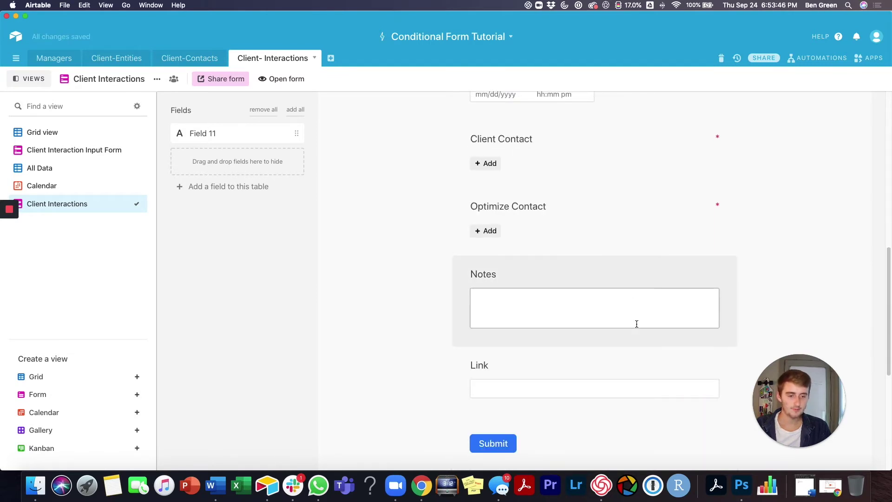
{"action": "scroll", "coordinate": [636, 369], "scroll_direction": "up", "scroll_amount": 3}
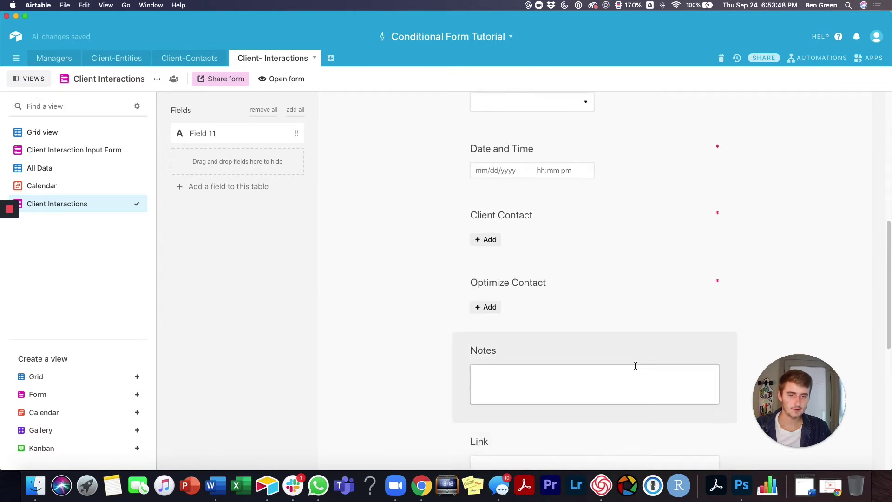
Step: Scroll up and down through the form to review its questions
{"action": "scroll", "coordinate": [587, 309], "scroll_direction": "up", "scroll_amount": 1}
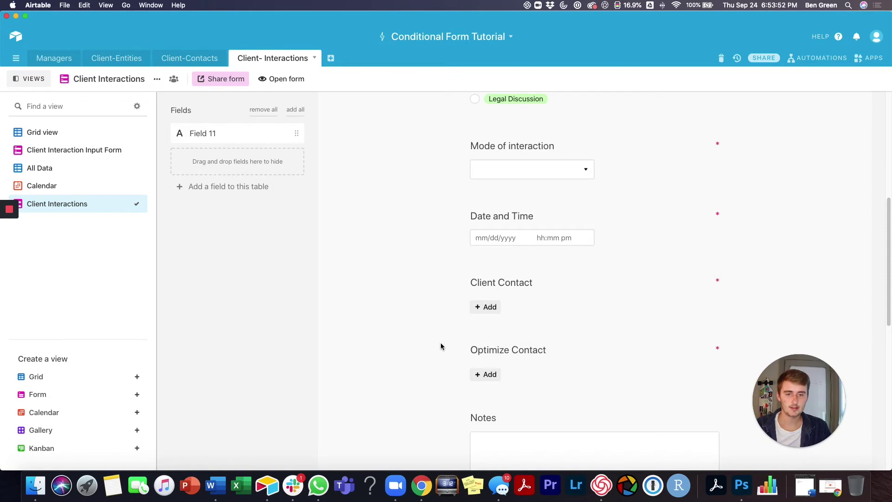
{"action": "scroll", "coordinate": [456, 322], "scroll_direction": "up", "scroll_amount": 1}
{"action": "scroll", "coordinate": [455, 322], "scroll_direction": "up", "scroll_amount": 2}
{"action": "scroll", "coordinate": [455, 321], "scroll_direction": "up", "scroll_amount": 2}
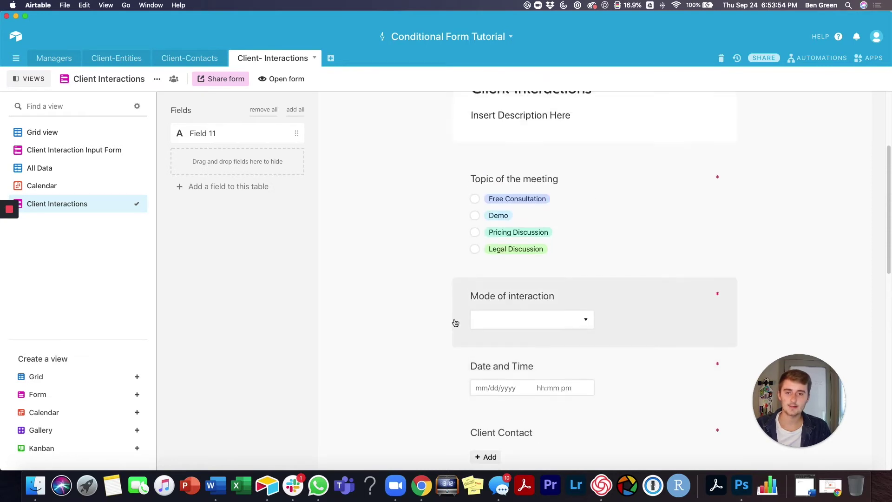
{"action": "scroll", "coordinate": [456, 323], "scroll_direction": "up", "scroll_amount": 1}
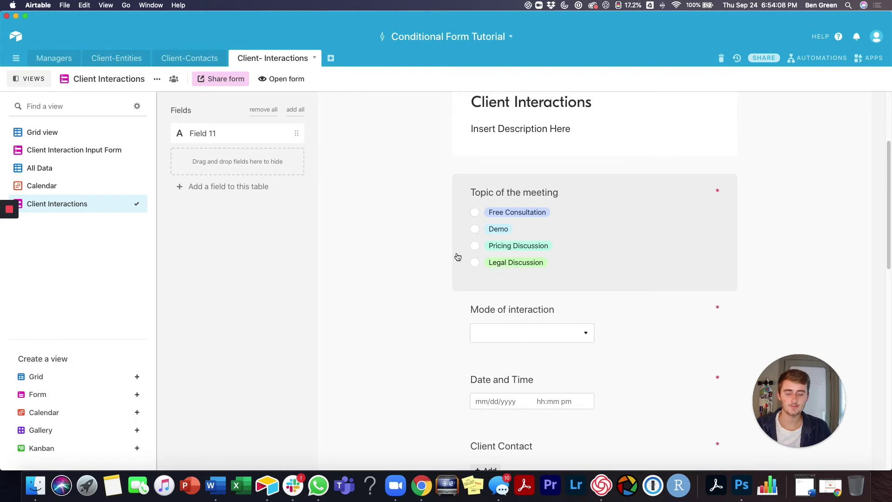
{"action": "scroll", "coordinate": [403, 253], "scroll_direction": "up", "scroll_amount": 2}
{"action": "scroll", "coordinate": [448, 206], "scroll_direction": "up", "scroll_amount": 2}
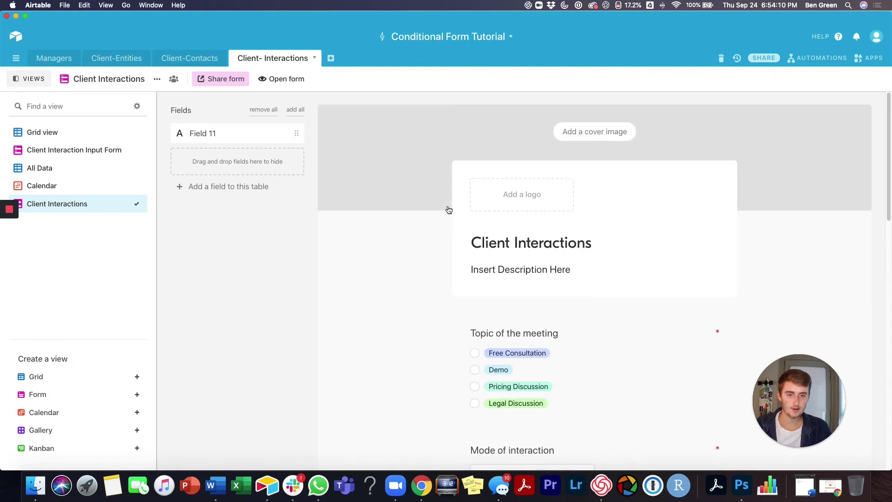
{"action": "scroll", "coordinate": [418, 325], "scroll_direction": "down", "scroll_amount": 2}
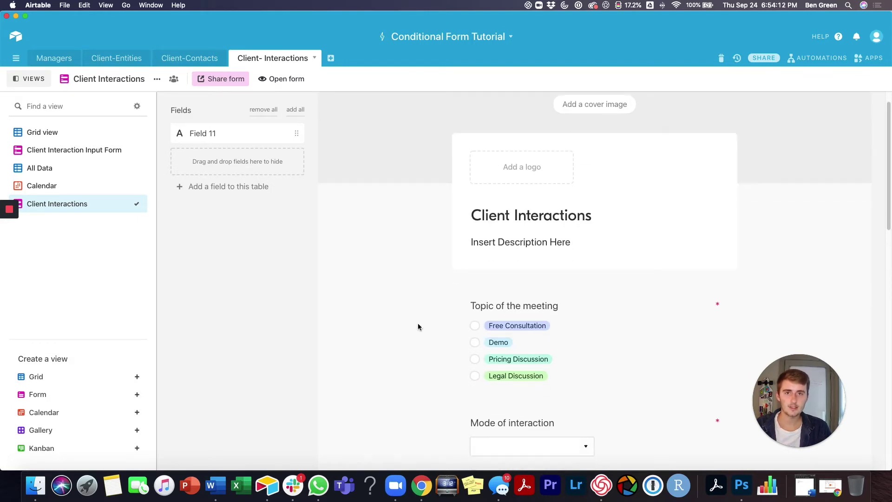
{"action": "scroll", "coordinate": [418, 327], "scroll_direction": "down", "scroll_amount": 10}
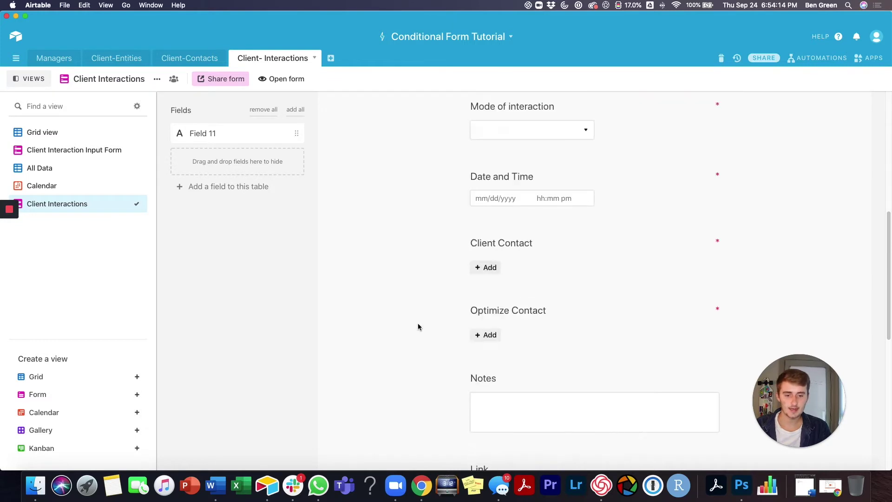
{"action": "scroll", "coordinate": [417, 327], "scroll_direction": "down", "scroll_amount": 5}
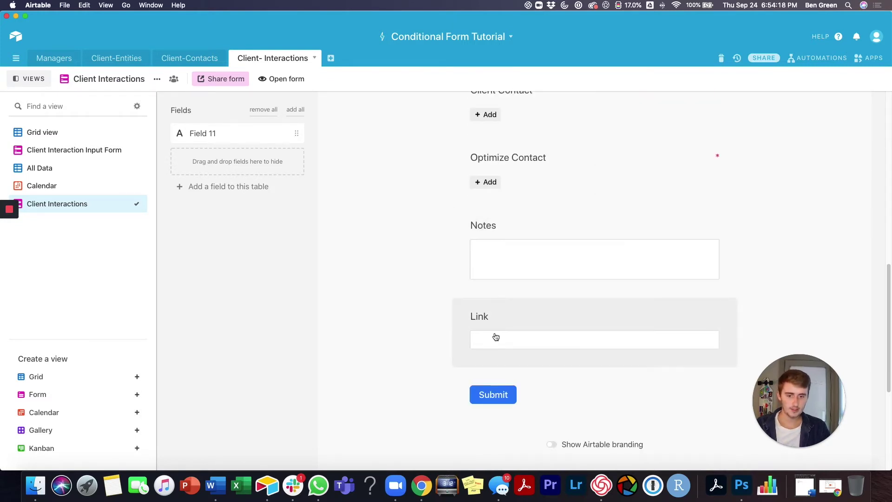
Step: Expand the Link question's settings at the bottom of the form
{"action": "left_click", "coordinate": [491, 317]}
{"action": "scroll", "coordinate": [383, 319], "scroll_direction": "up", "scroll_amount": 10}
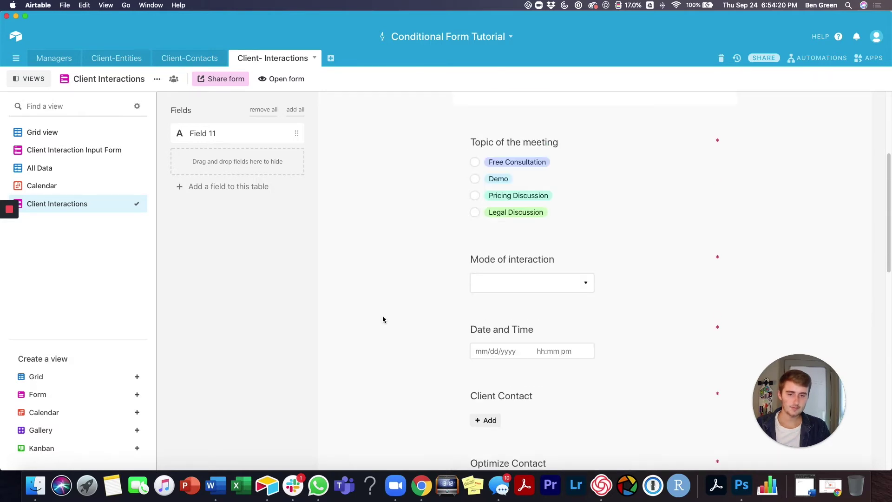
{"action": "scroll", "coordinate": [382, 318], "scroll_direction": "down", "scroll_amount": 8}
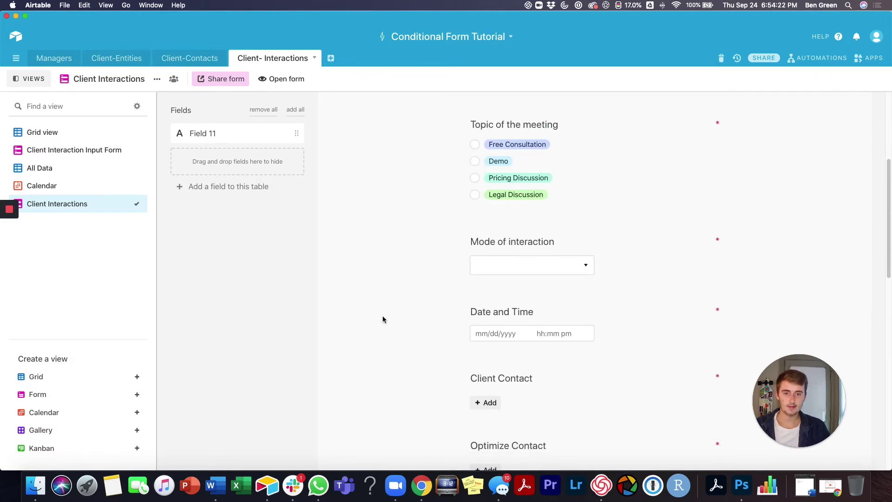
{"action": "scroll", "coordinate": [383, 318], "scroll_direction": "down", "scroll_amount": 3}
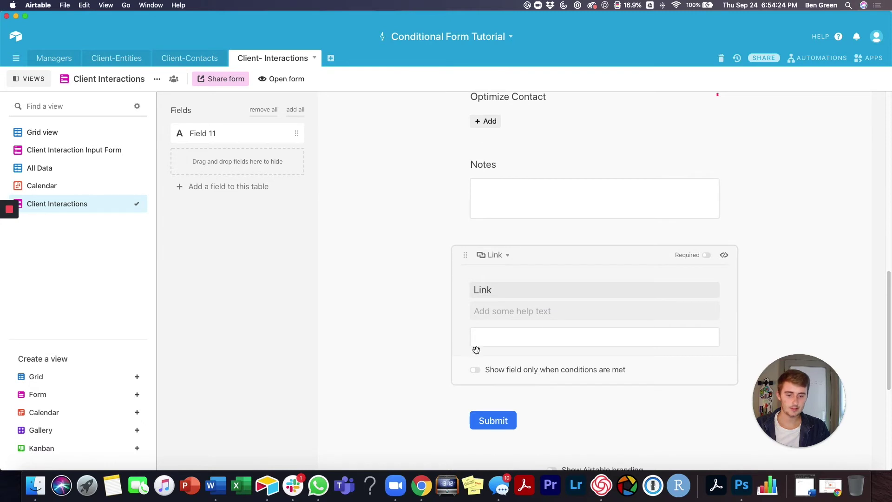
Step: Turn on 'Show field only when conditions are met' for Link, then view the Mode of interaction choices
{"action": "left_click", "coordinate": [476, 371]}
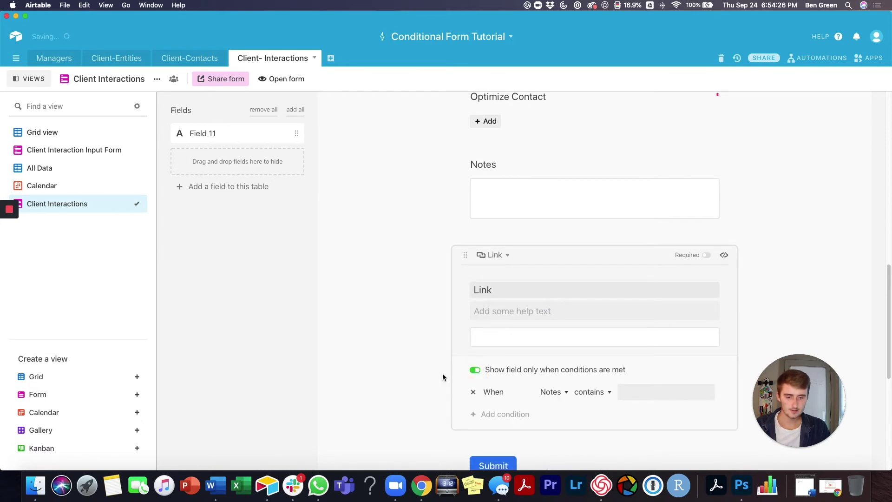
{"action": "left_click", "coordinate": [475, 379]}
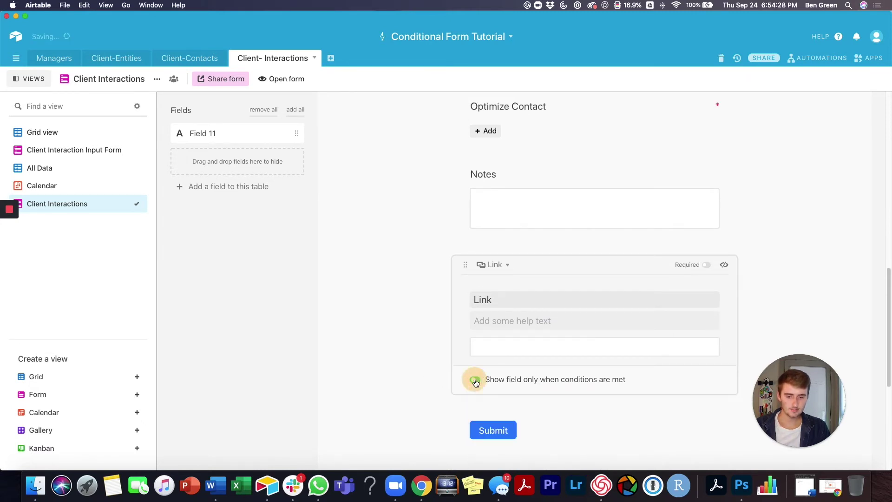
{"action": "left_click", "coordinate": [388, 286]}
{"action": "left_click", "coordinate": [563, 259]}
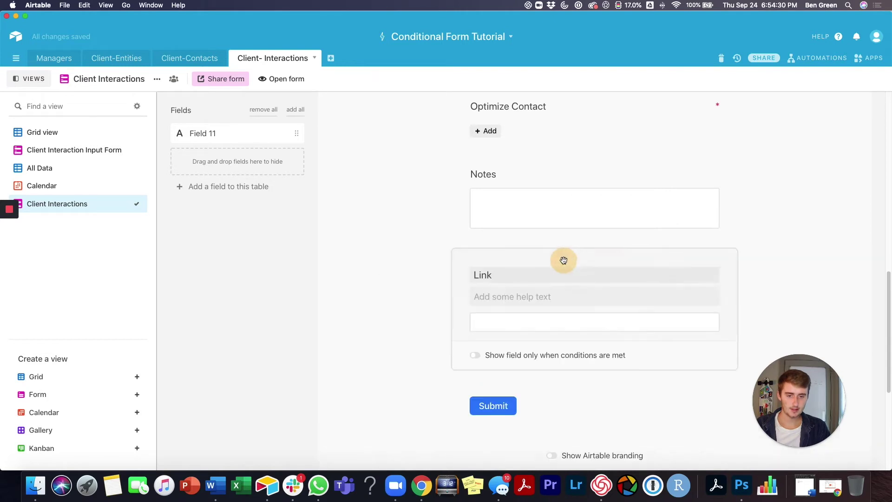
{"action": "scroll", "coordinate": [556, 319], "scroll_direction": "down", "scroll_amount": 2}
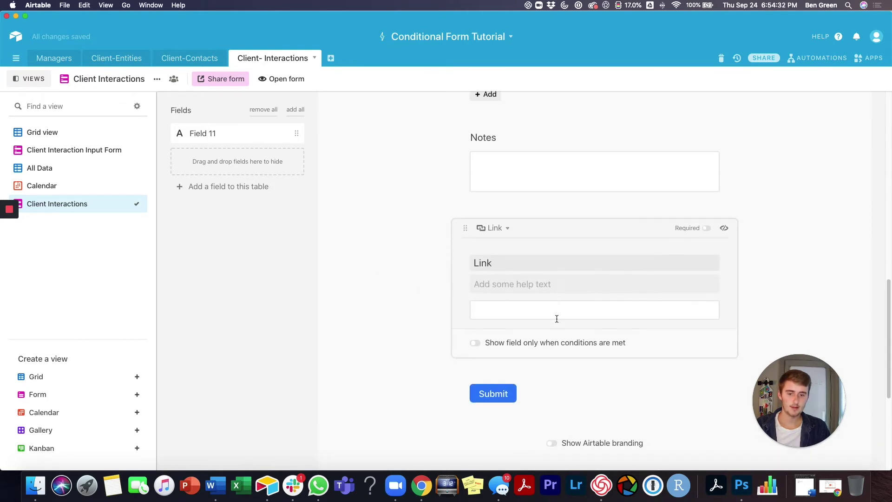
{"action": "left_click", "coordinate": [474, 342]}
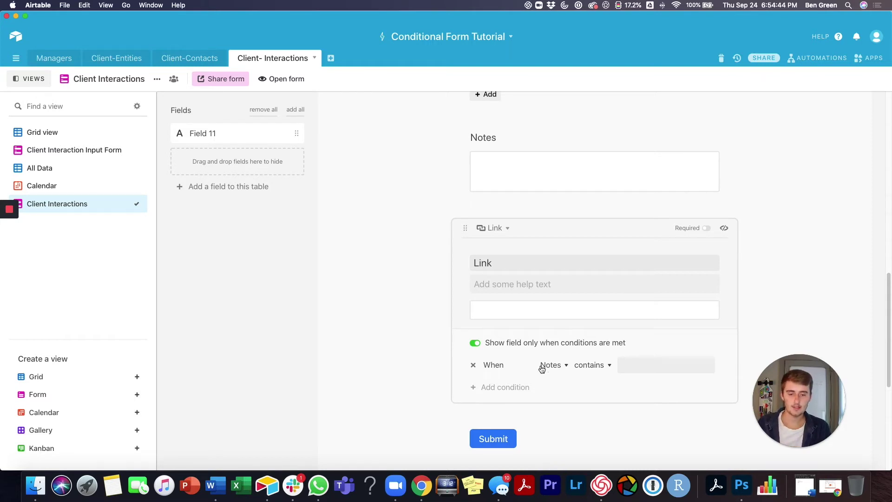
{"action": "scroll", "coordinate": [559, 362], "scroll_direction": "up", "scroll_amount": 10}
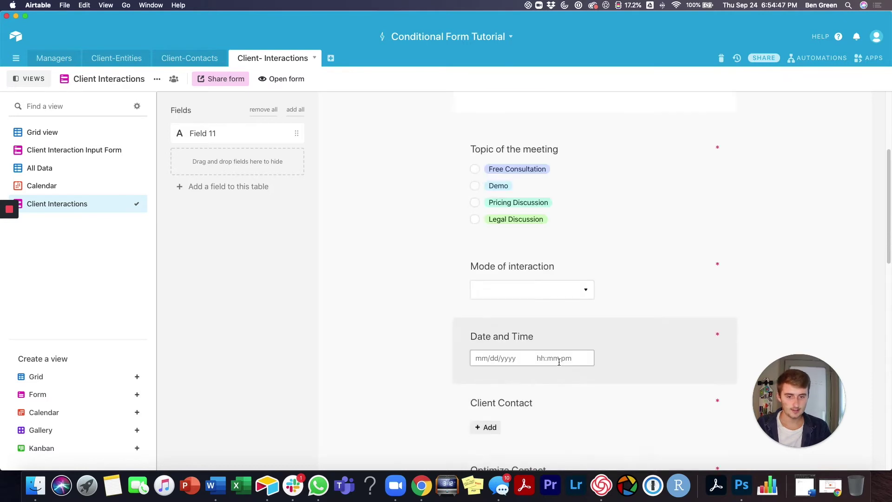
{"action": "left_click", "coordinate": [529, 291]}
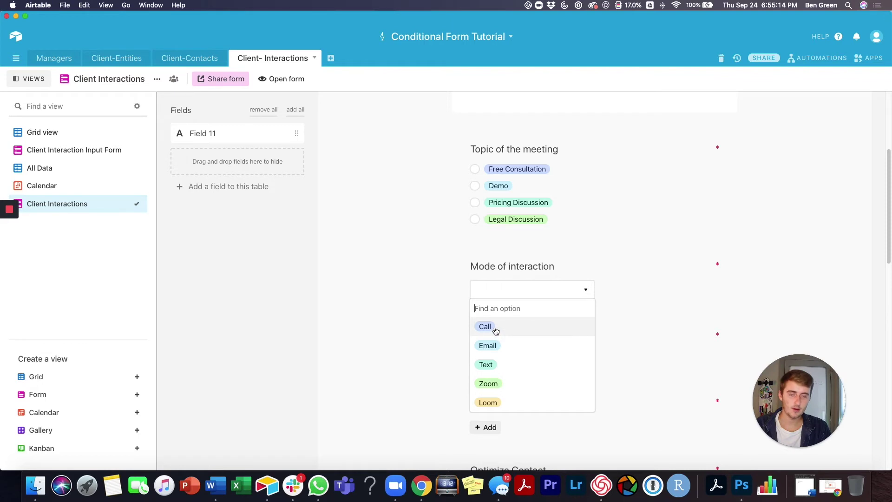
Step: Base the Link field's display condition on the Mode of interaction field
{"action": "left_click", "coordinate": [409, 332]}
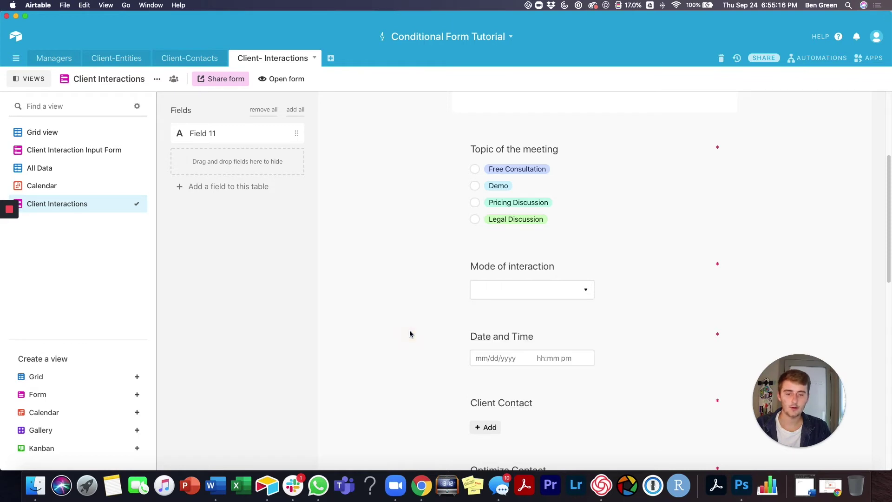
{"action": "scroll", "coordinate": [410, 334], "scroll_direction": "down", "scroll_amount": 5}
{"action": "scroll", "coordinate": [410, 333], "scroll_direction": "down", "scroll_amount": 4}
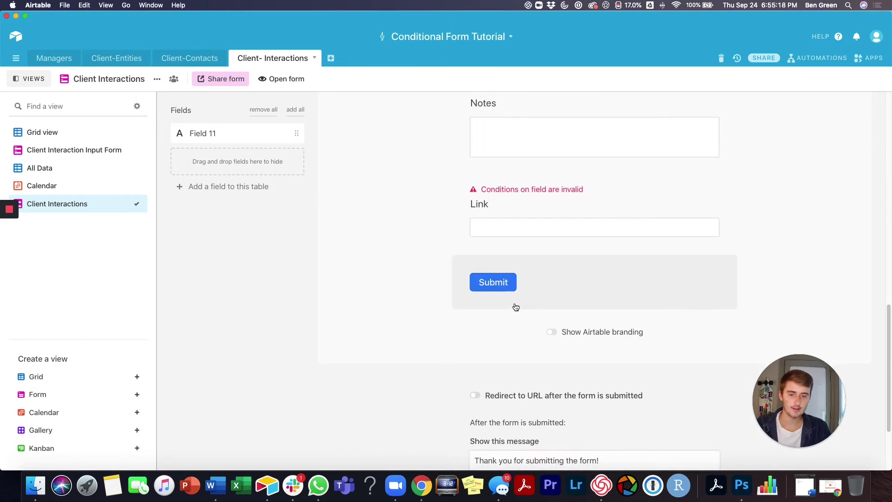
{"action": "left_click", "coordinate": [521, 211]}
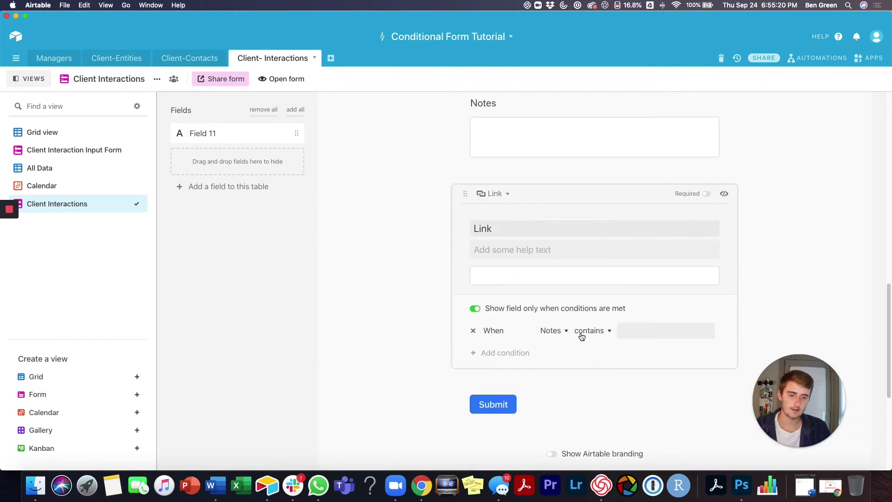
{"action": "left_click", "coordinate": [542, 330]}
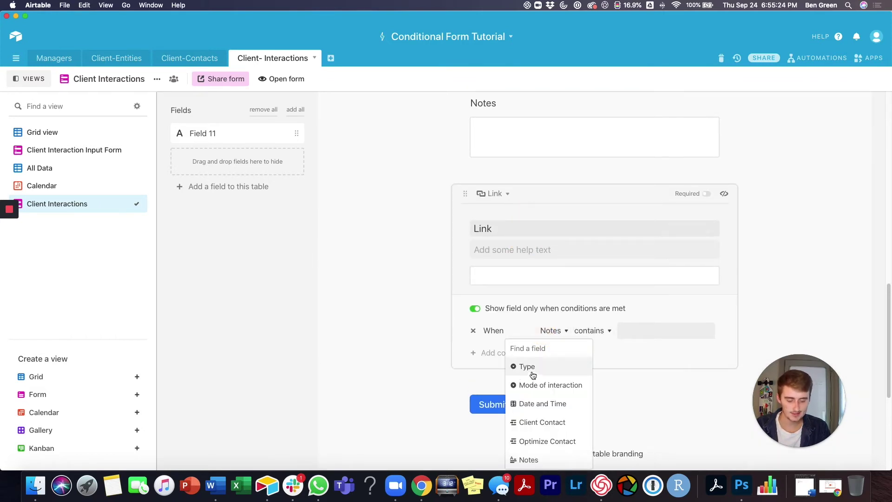
{"action": "left_click", "coordinate": [530, 366]}
{"action": "left_click", "coordinate": [562, 335]}
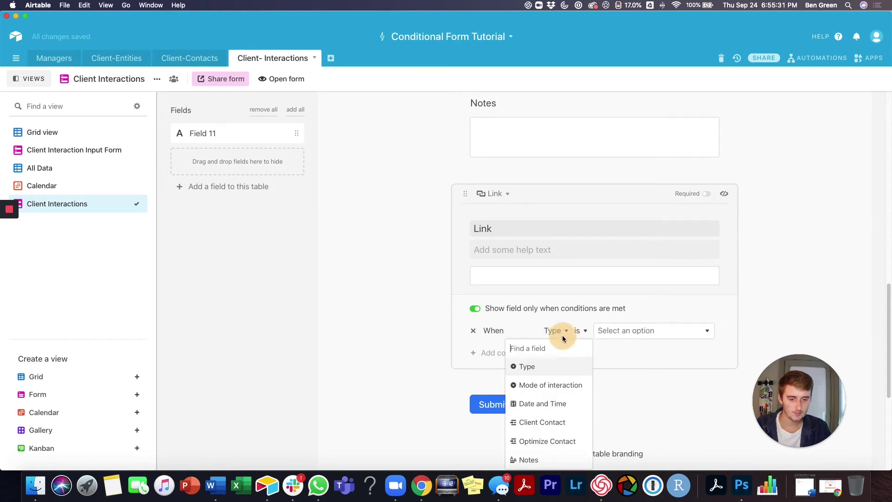
{"action": "left_click", "coordinate": [562, 384]}
Step: Set the condition operator to 'is any of' with Call, Email and Zoom selected
{"action": "left_click", "coordinate": [660, 331]}
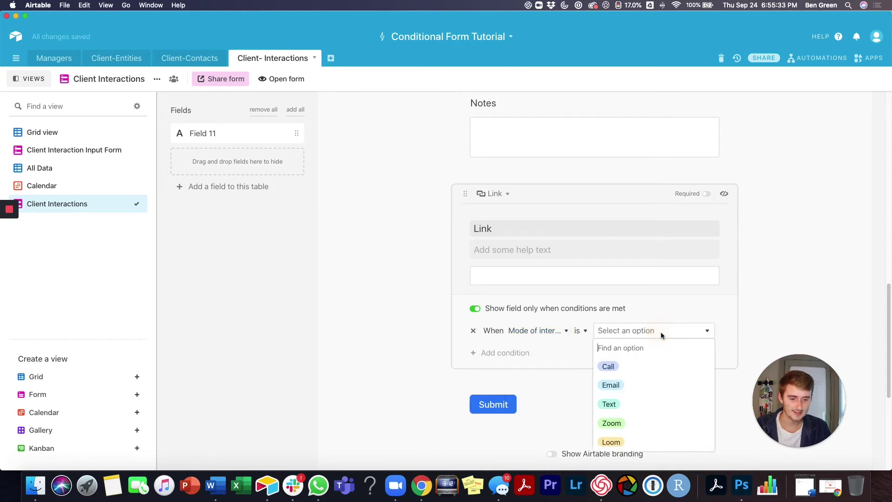
{"action": "left_click", "coordinate": [585, 333]}
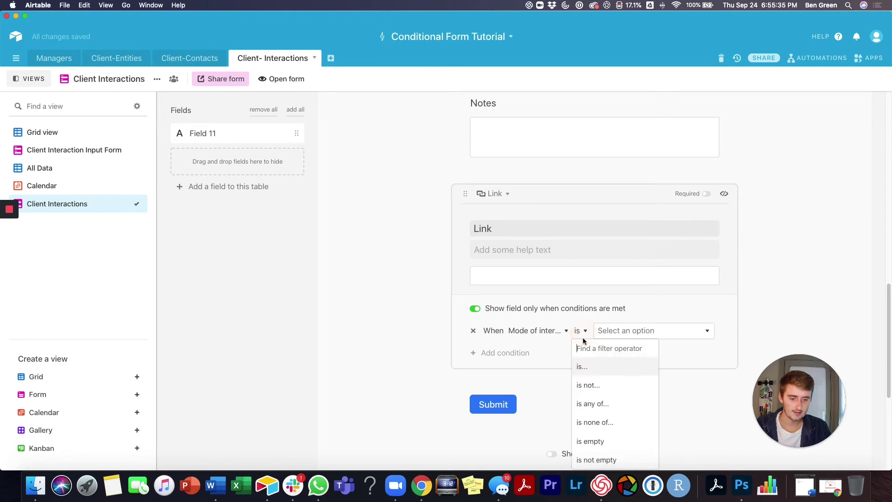
{"action": "left_click", "coordinate": [618, 403]}
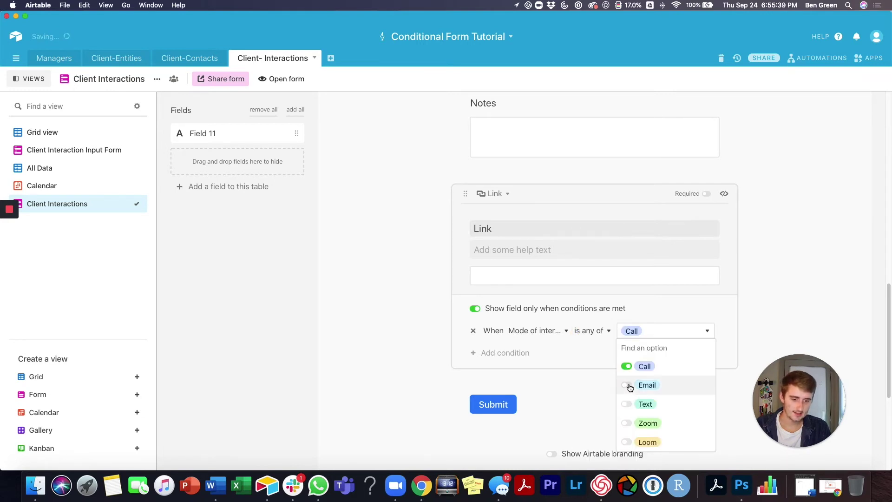
{"action": "left_click", "coordinate": [627, 386]}
{"action": "left_click", "coordinate": [626, 425]}
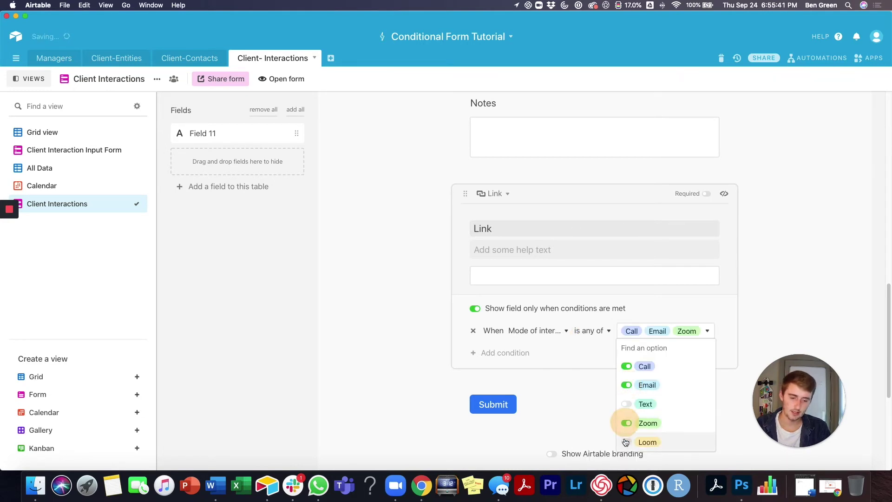
{"action": "left_click", "coordinate": [627, 442]}
{"action": "left_click", "coordinate": [391, 319]}
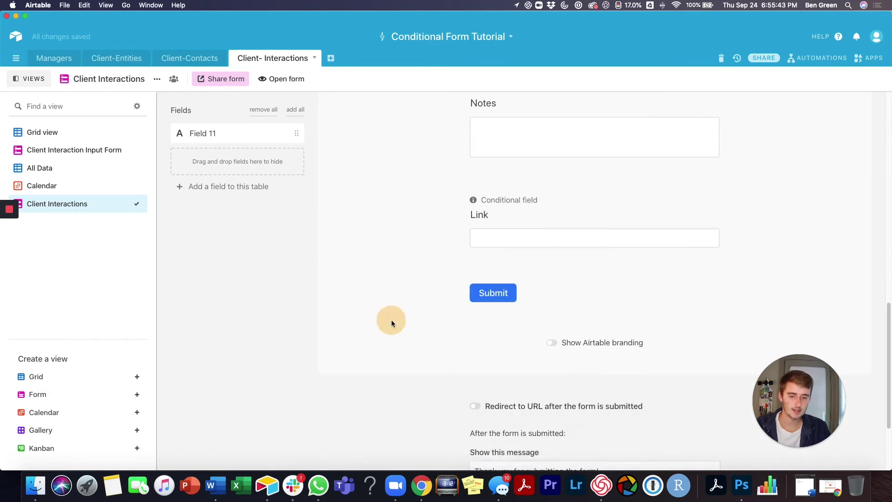
{"action": "scroll", "coordinate": [430, 282], "scroll_direction": "up", "scroll_amount": 2}
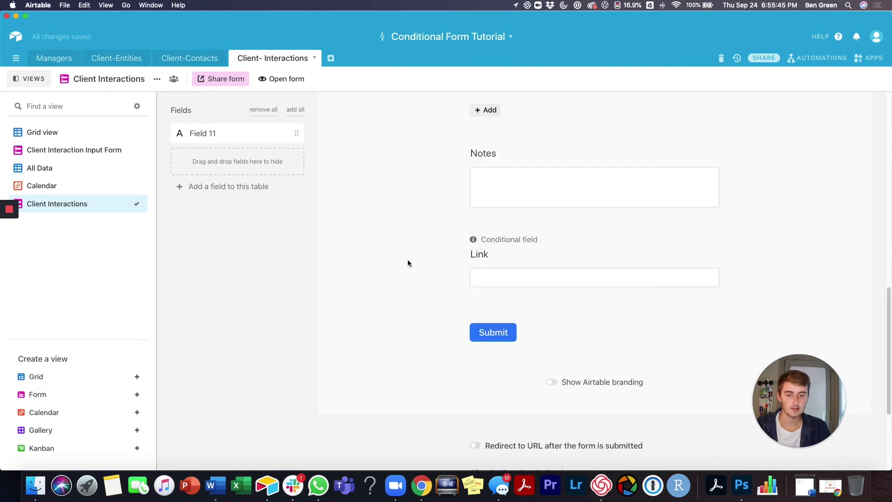
Step: Add a second condition to the Link field and relabel it 'Link to recording'
{"action": "left_click", "coordinate": [513, 241]}
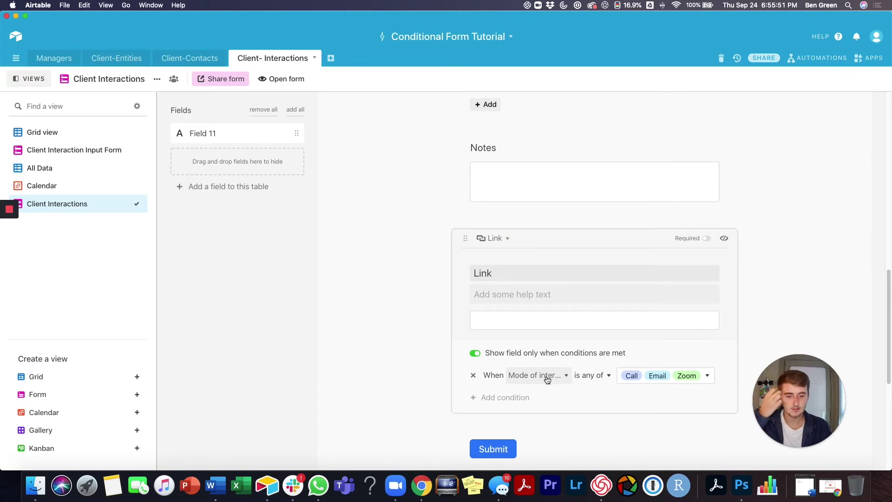
{"action": "left_click", "coordinate": [507, 398]}
{"action": "scroll", "coordinate": [428, 389], "scroll_direction": "up", "scroll_amount": 3}
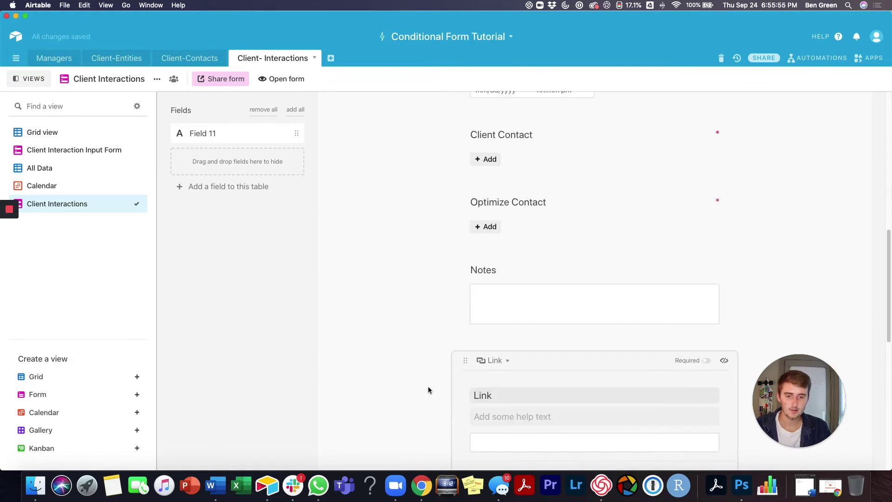
{"action": "scroll", "coordinate": [428, 386], "scroll_direction": "up", "scroll_amount": 7}
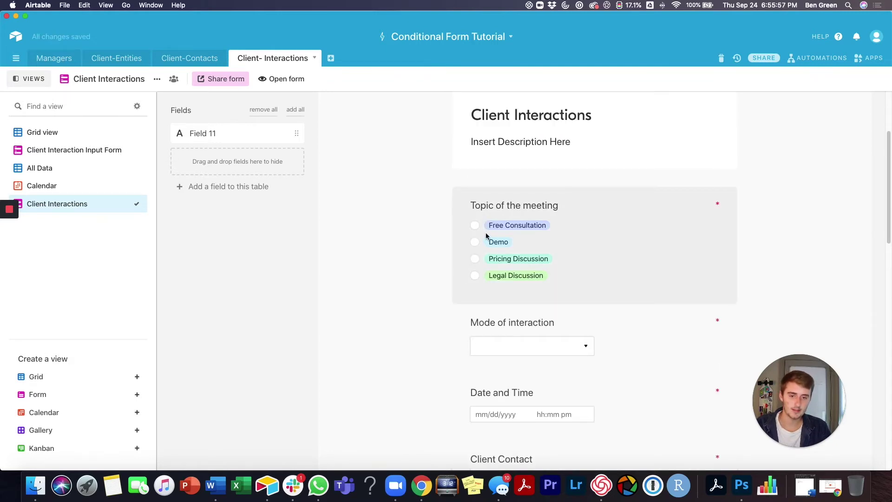
{"action": "scroll", "coordinate": [469, 405], "scroll_direction": "down", "scroll_amount": 10}
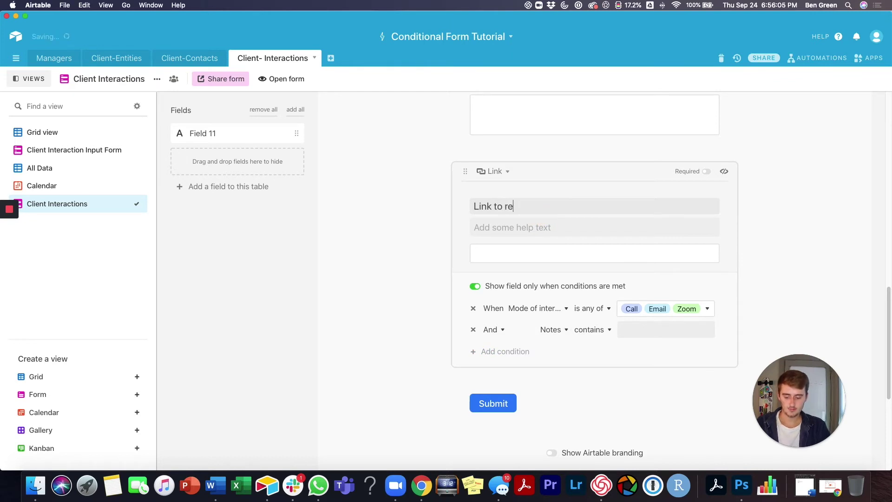
{"action": "type", "text": "cording"}
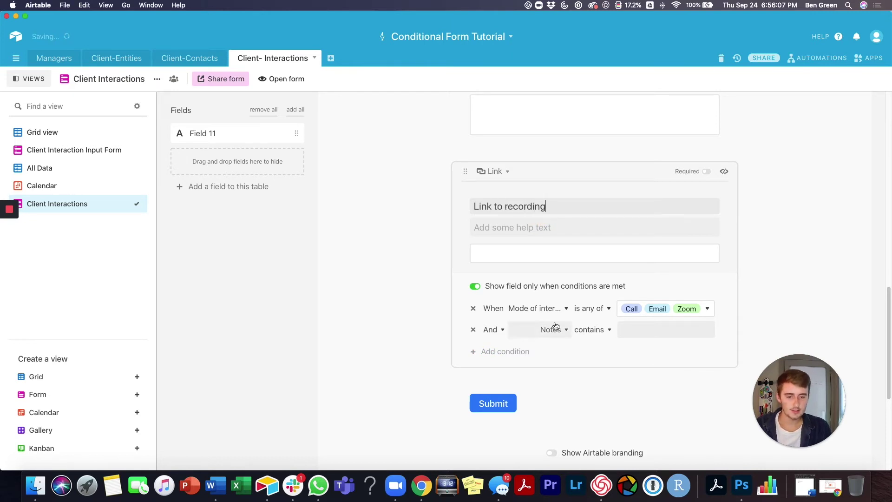
Step: Set the second condition to Type is Free Consultation, then preview the field
{"action": "left_click", "coordinate": [552, 330]}
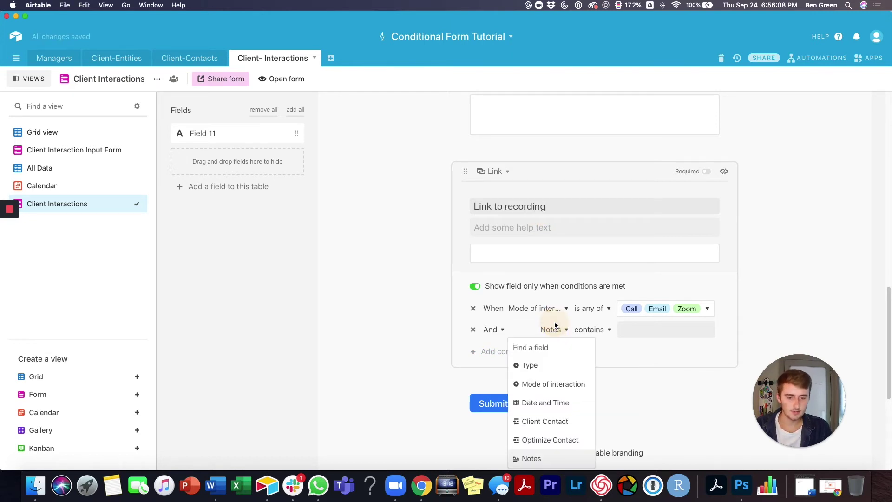
{"action": "left_click", "coordinate": [547, 366]}
{"action": "left_click", "coordinate": [647, 329]}
{"action": "left_click", "coordinate": [633, 366]}
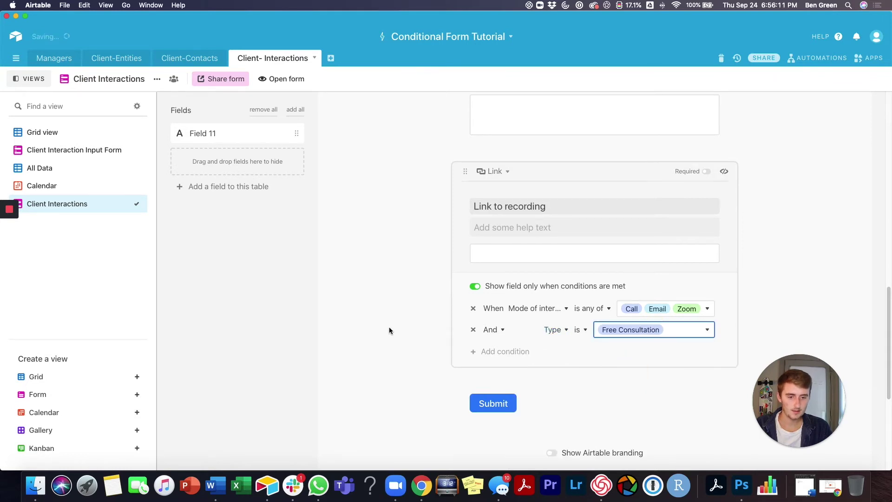
{"action": "left_click", "coordinate": [378, 316]}
{"action": "left_click", "coordinate": [506, 195]}
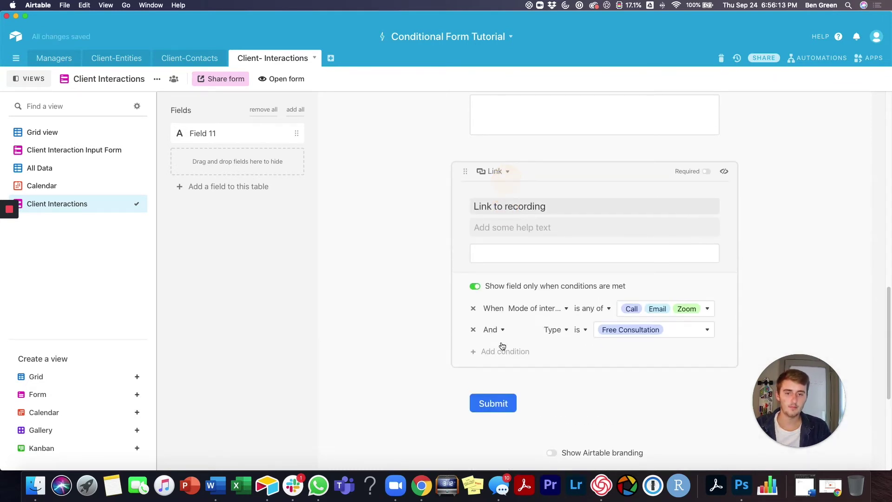
{"action": "left_click", "coordinate": [415, 308]}
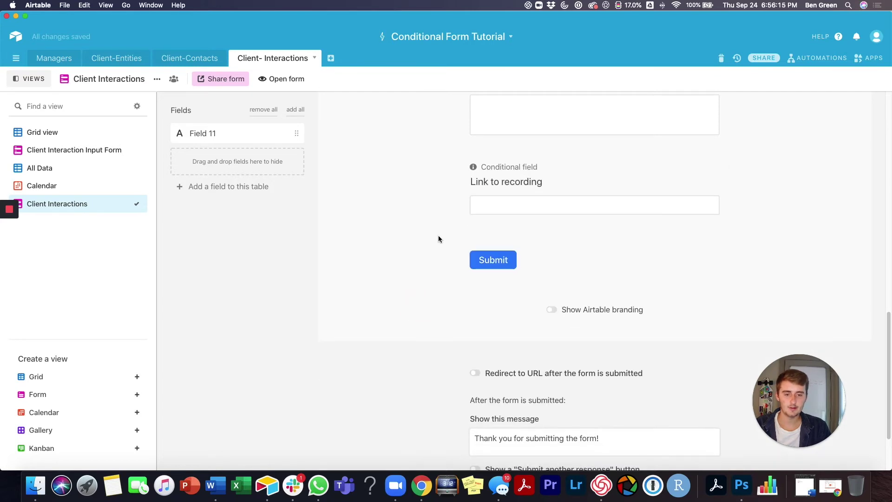
{"action": "scroll", "coordinate": [438, 239], "scroll_direction": "down", "scroll_amount": 3}
{"action": "scroll", "coordinate": [439, 236], "scroll_direction": "up", "scroll_amount": 5}
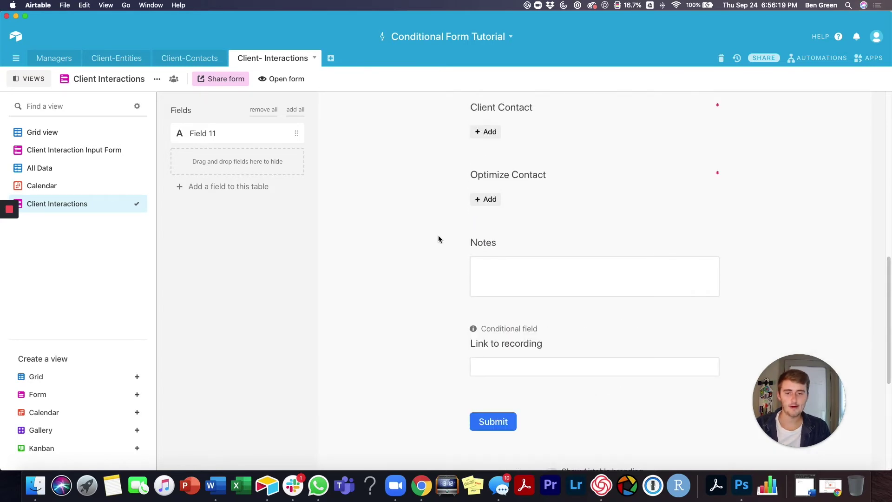
{"action": "scroll", "coordinate": [439, 237], "scroll_direction": "up", "scroll_amount": 2}
{"action": "scroll", "coordinate": [438, 235], "scroll_direction": "up", "scroll_amount": 8}
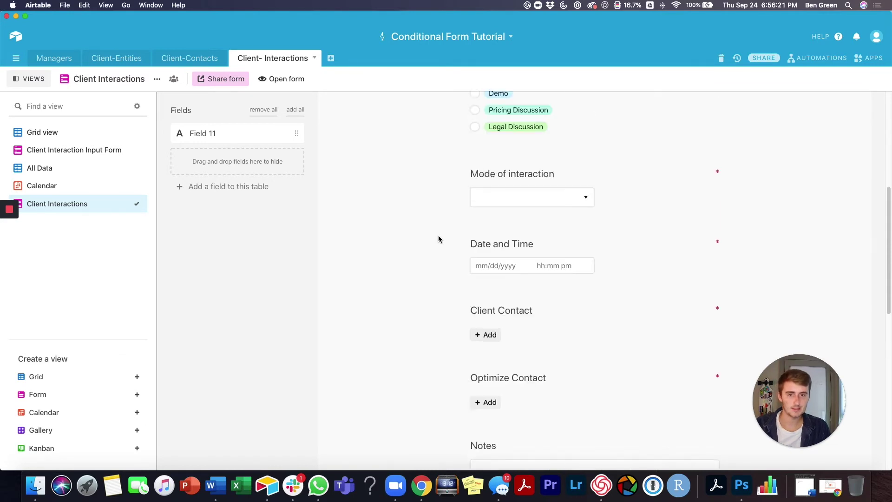
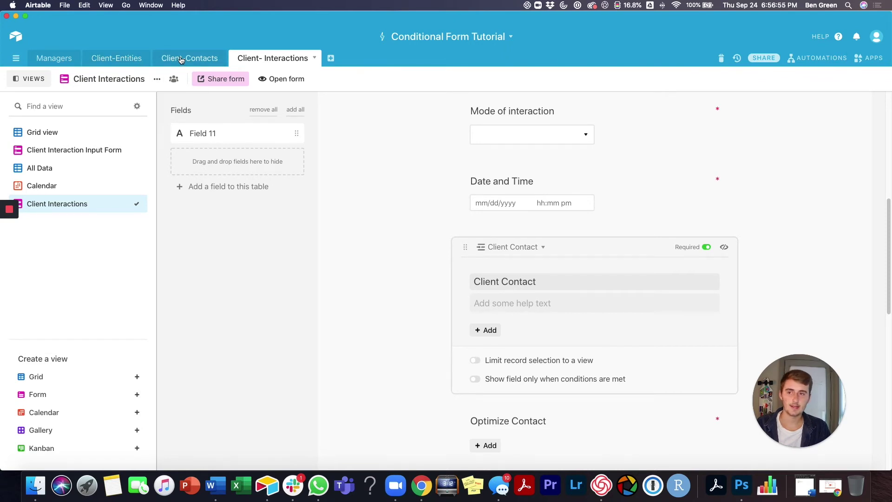
Step: Close the Client Contact field settings after briefly reopening them
{"action": "left_click", "coordinate": [388, 157]}
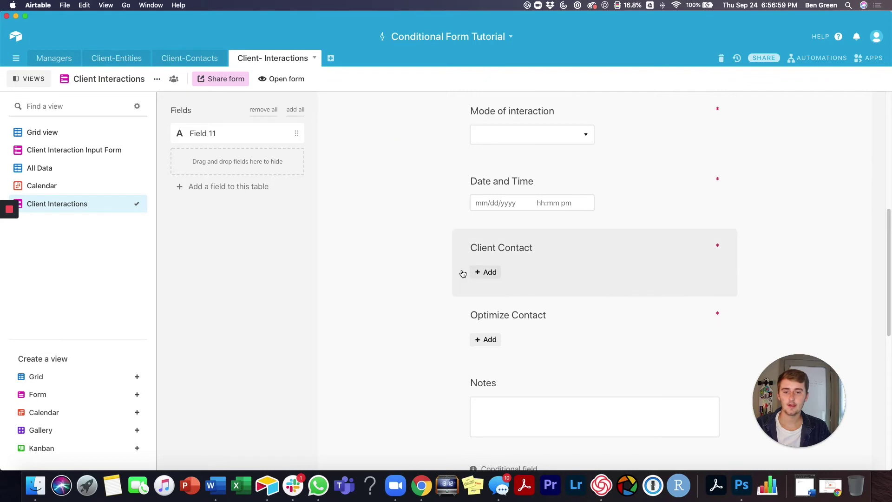
{"action": "left_click", "coordinate": [497, 243]}
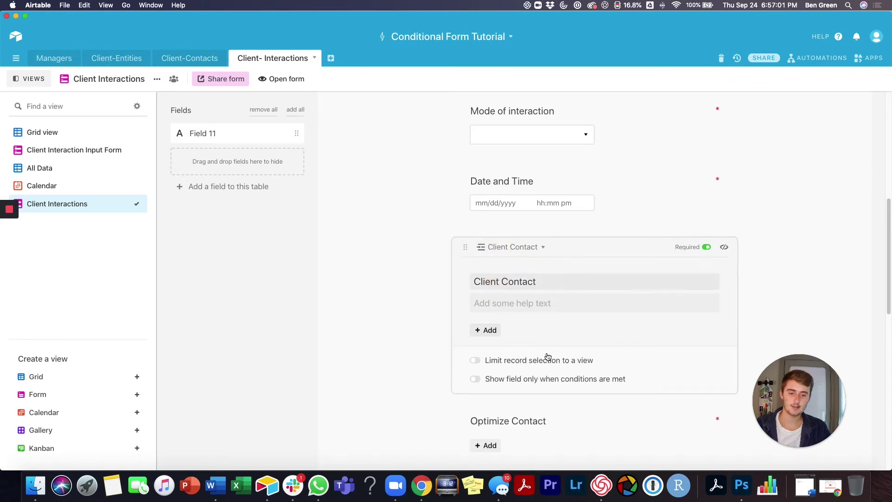
{"action": "left_click", "coordinate": [377, 301]}
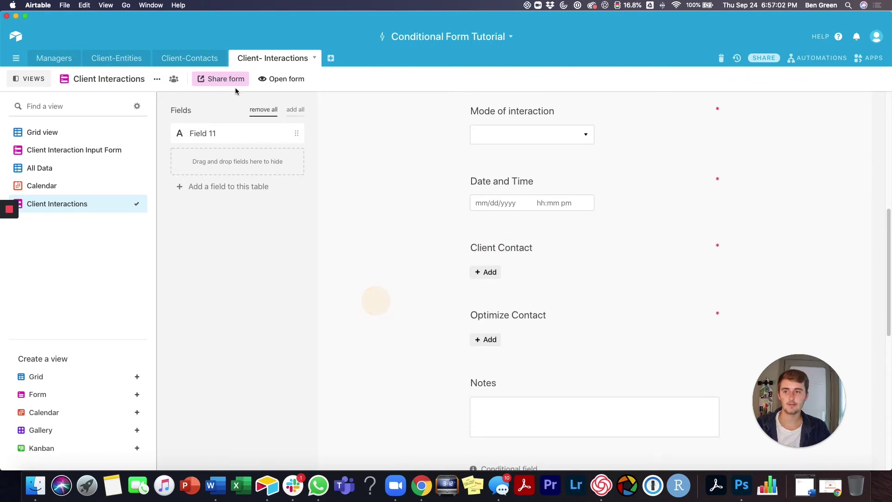
Step: Compare the Client-Contacts and Client-Entities tables, then show Client-Contacts' Coaching view
{"action": "left_click", "coordinate": [189, 58]}
{"action": "left_click", "coordinate": [123, 58]}
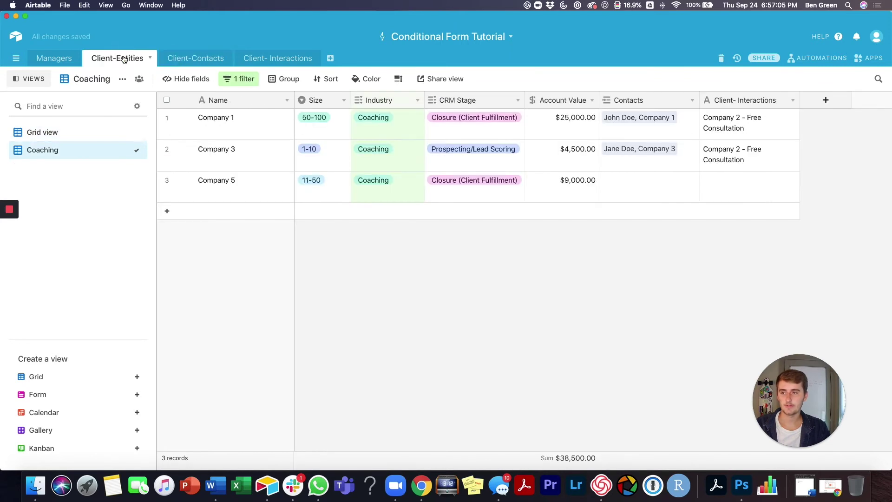
{"action": "left_click", "coordinate": [112, 131]}
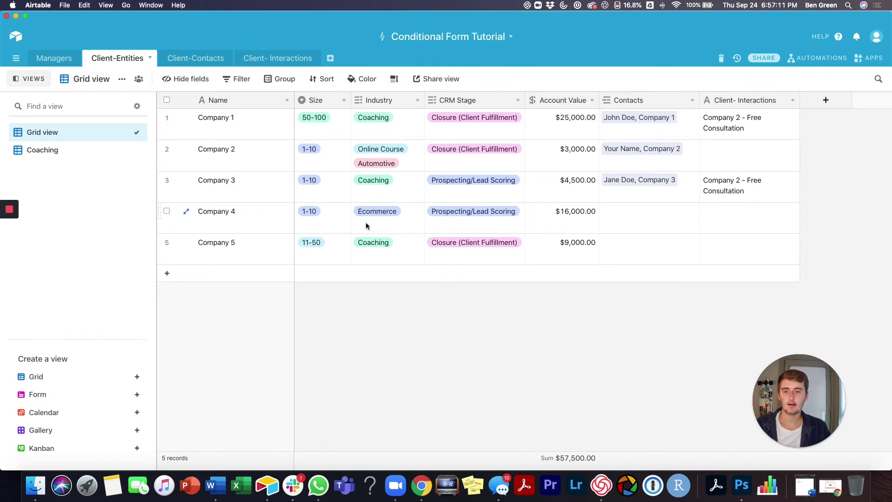
{"action": "left_click", "coordinate": [189, 63]}
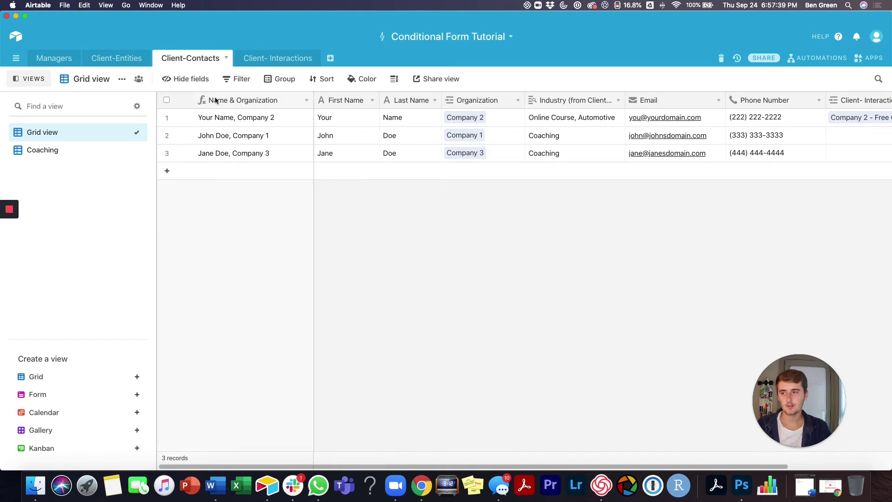
{"action": "left_click", "coordinate": [92, 155]}
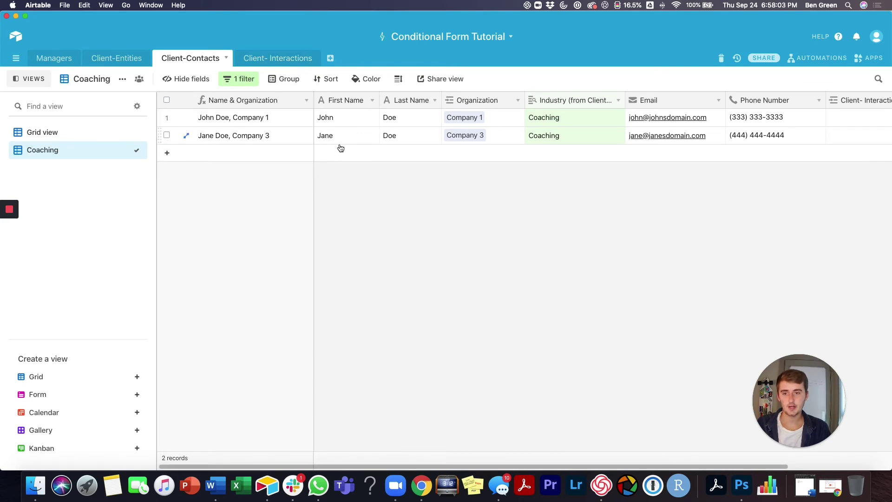
Step: Open the Client- Interactions form's shared link in the browser
{"action": "left_click", "coordinate": [278, 57]}
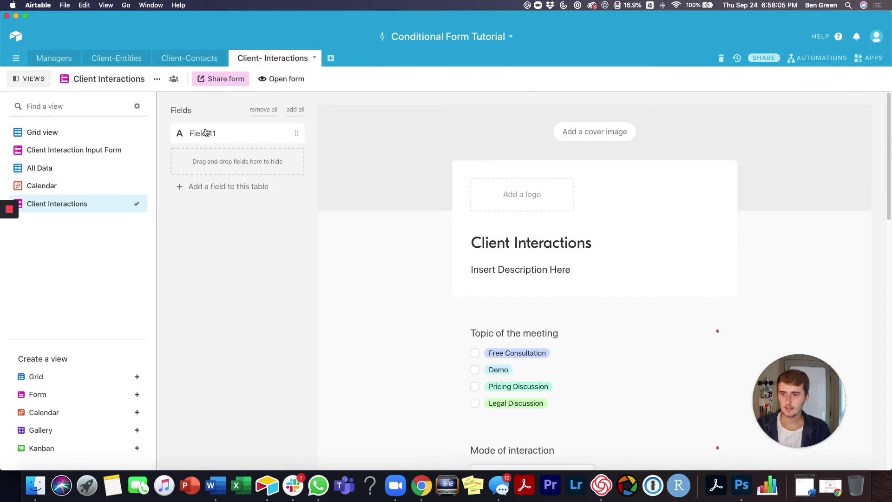
{"action": "left_click", "coordinate": [221, 79]}
{"action": "left_click", "coordinate": [425, 154]}
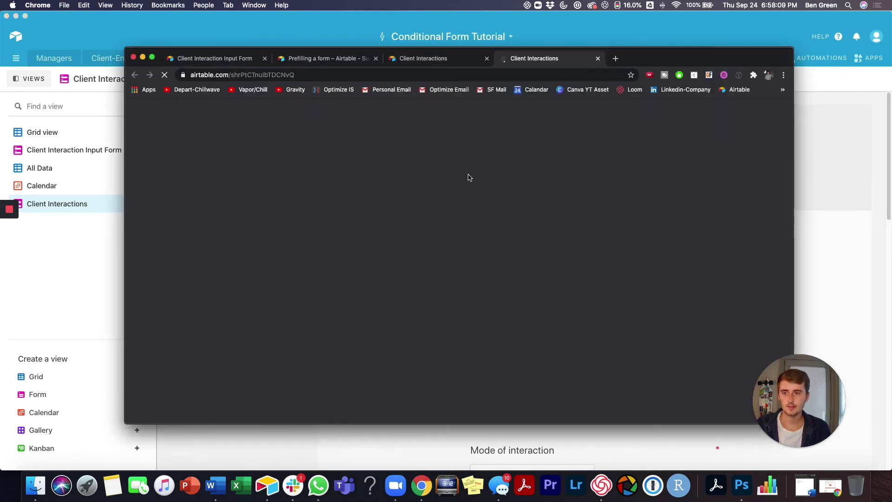
{"action": "scroll", "coordinate": [377, 244], "scroll_direction": "down", "scroll_amount": 10}
{"action": "scroll", "coordinate": [377, 244], "scroll_direction": "up", "scroll_amount": 10}
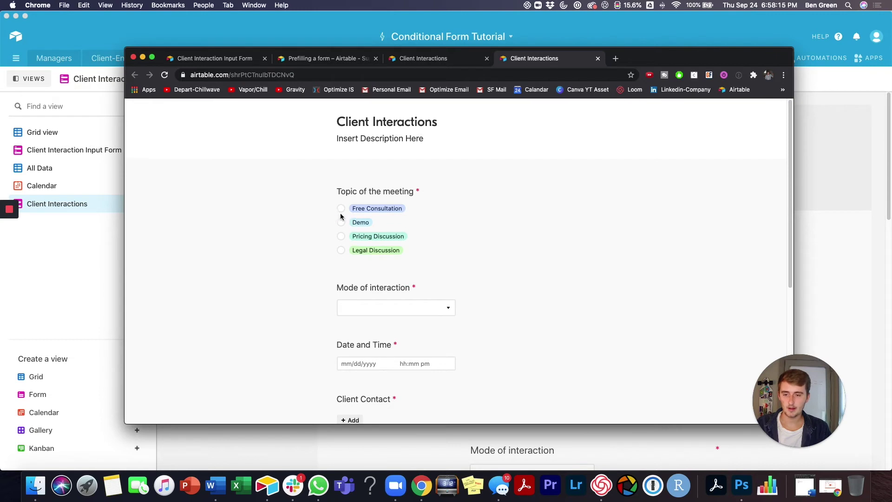
Step: Test the live form with Loom and Free Consultation, checking Client Contact's choices, then return to Airtable
{"action": "left_click", "coordinate": [352, 308]}
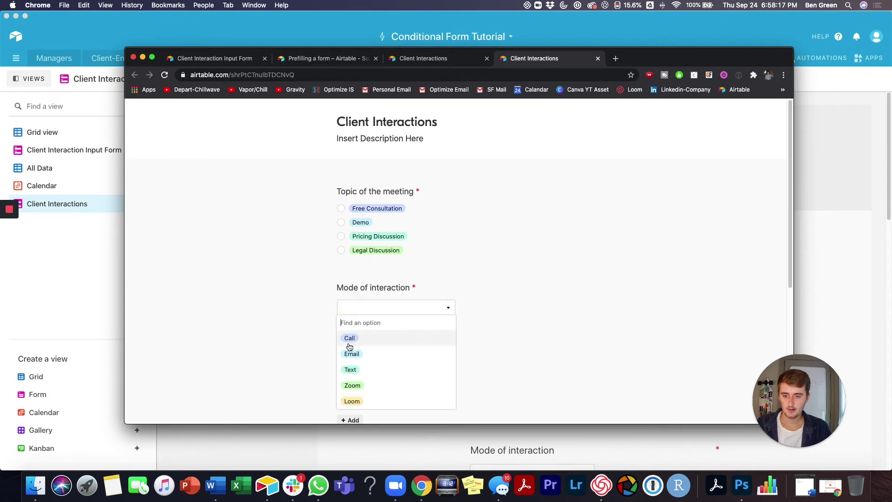
{"action": "left_click", "coordinate": [351, 400]}
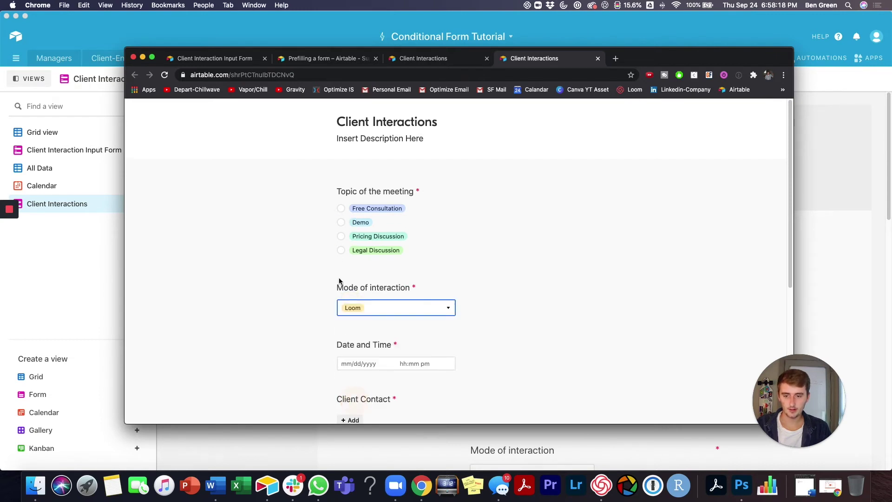
{"action": "left_click", "coordinate": [340, 208]}
{"action": "scroll", "coordinate": [331, 287], "scroll_direction": "down", "scroll_amount": 6}
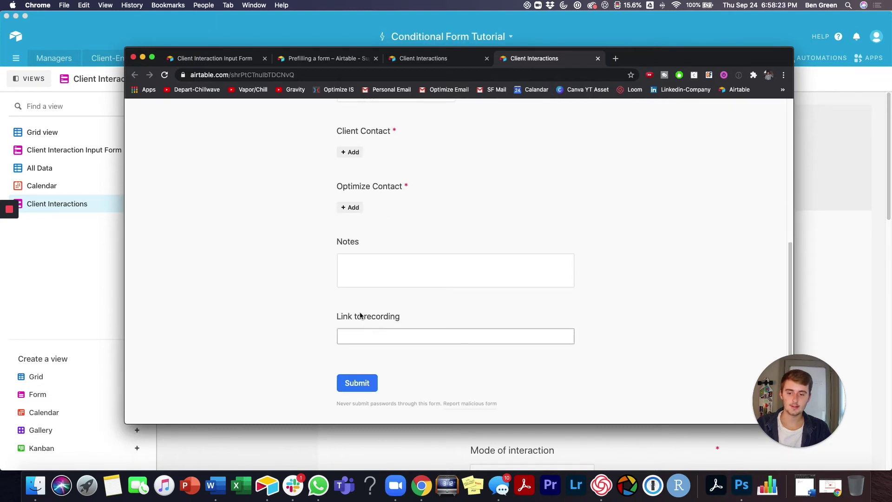
{"action": "scroll", "coordinate": [361, 314], "scroll_direction": "up", "scroll_amount": 3}
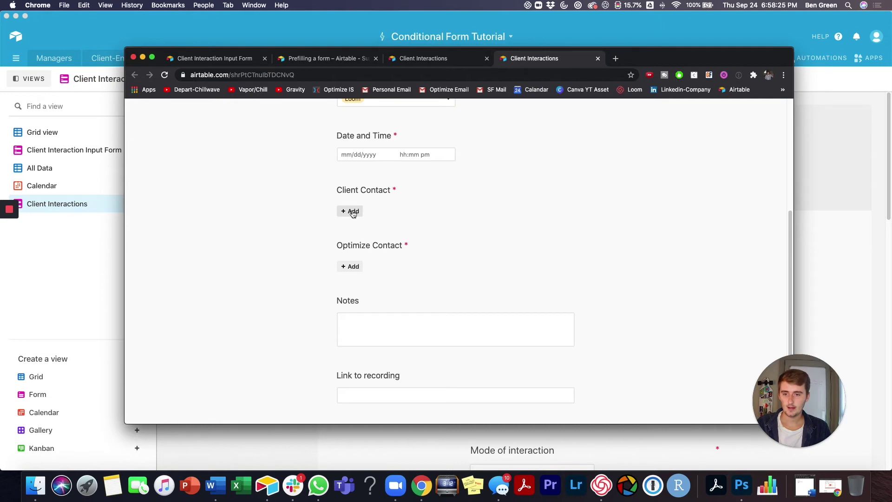
{"action": "left_click", "coordinate": [352, 211]}
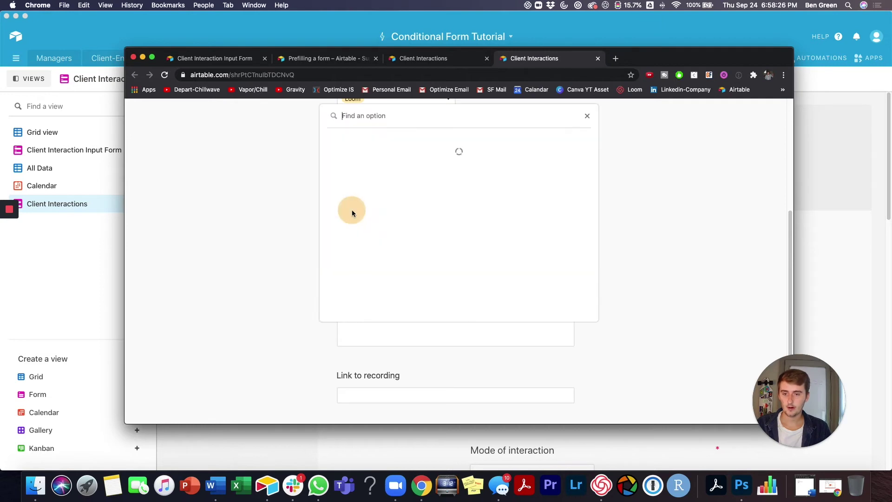
{"action": "left_click", "coordinate": [282, 184]}
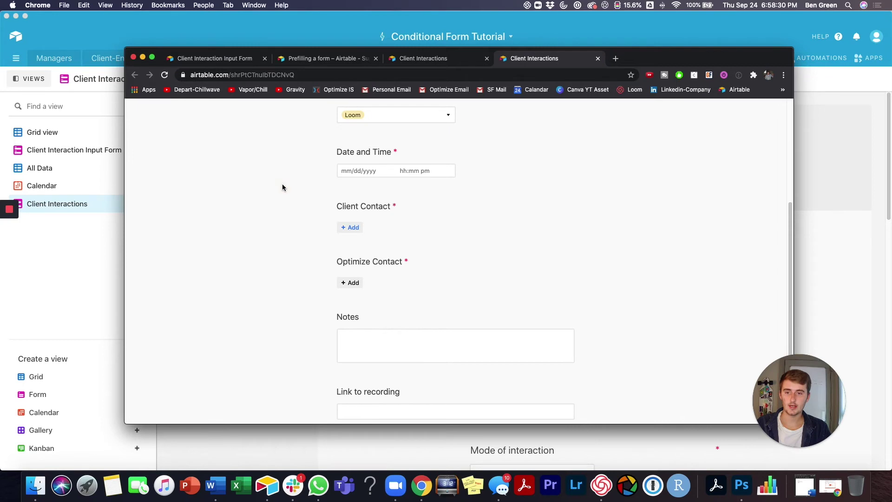
{"action": "left_click", "coordinate": [828, 267]}
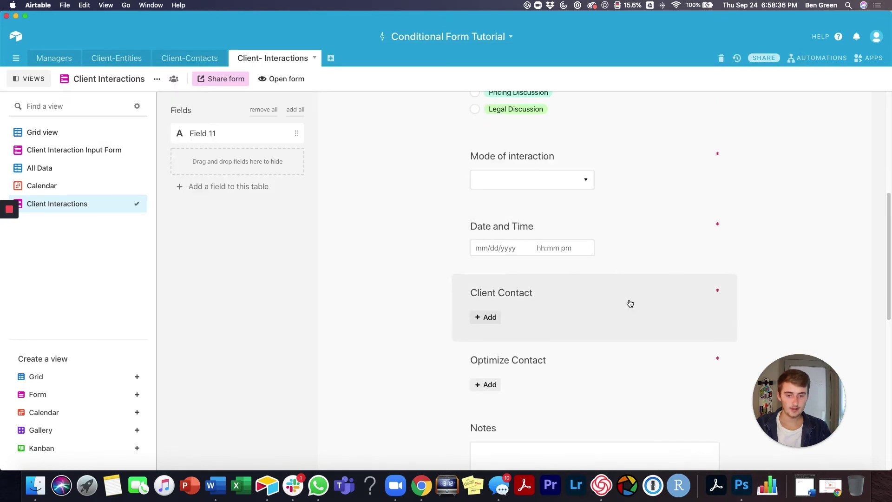
Step: Limit Client Contact's record selection to the Coaching view
{"action": "left_click", "coordinate": [630, 303]}
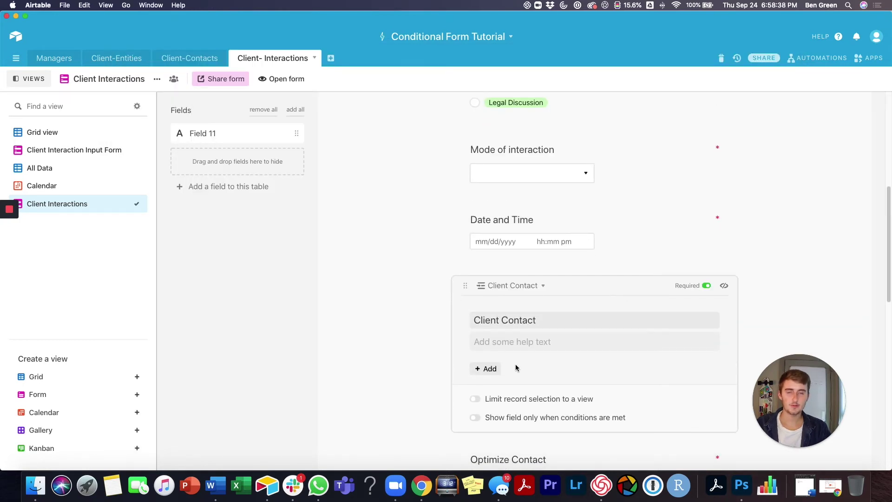
{"action": "left_click", "coordinate": [474, 401]}
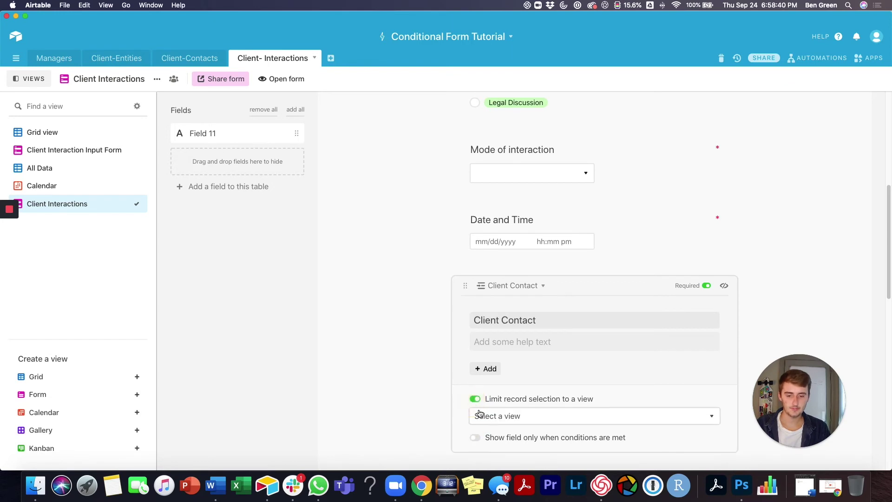
{"action": "left_click", "coordinate": [480, 415]}
{"action": "left_click", "coordinate": [487, 398]}
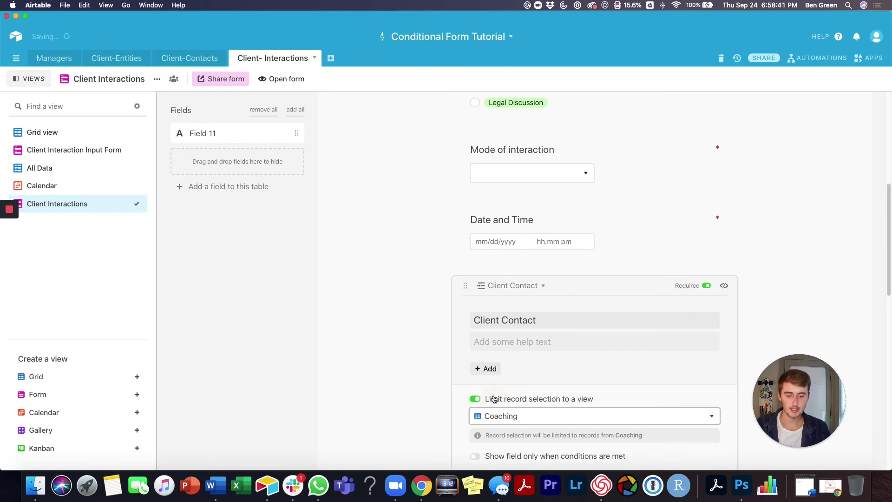
{"action": "left_click", "coordinate": [425, 377]}
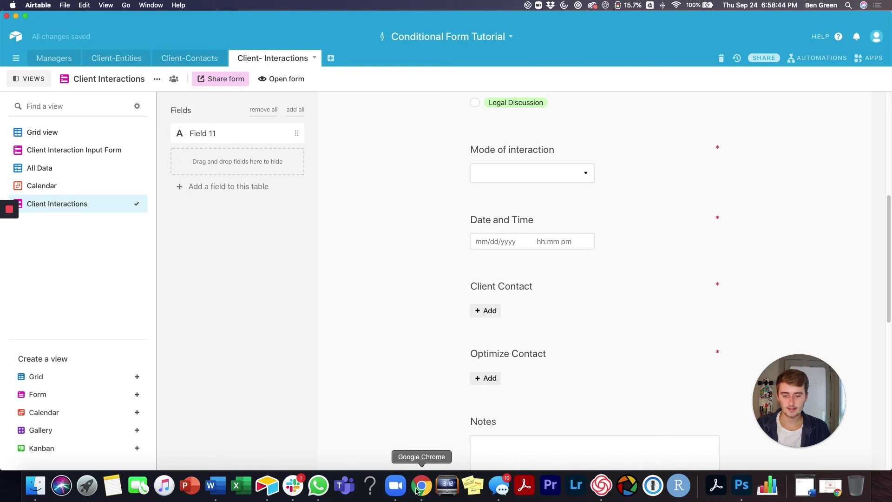
Step: Open the shared form link in the browser again
{"action": "left_click", "coordinate": [235, 80]}
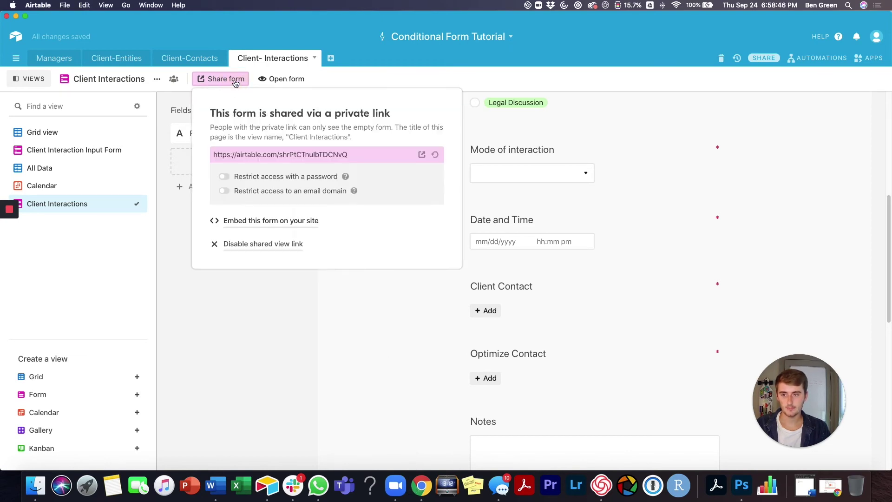
{"action": "left_click", "coordinate": [421, 154]}
{"action": "scroll", "coordinate": [409, 225], "scroll_direction": "up", "scroll_amount": 2}
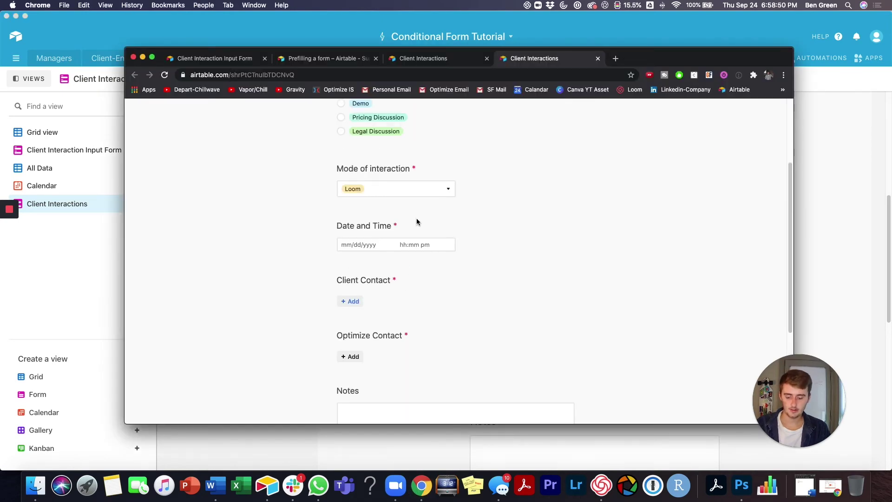
Step: Reload the live form and choose Free Consultation as topic and Loom as mode
{"action": "key", "text": "super+r"}
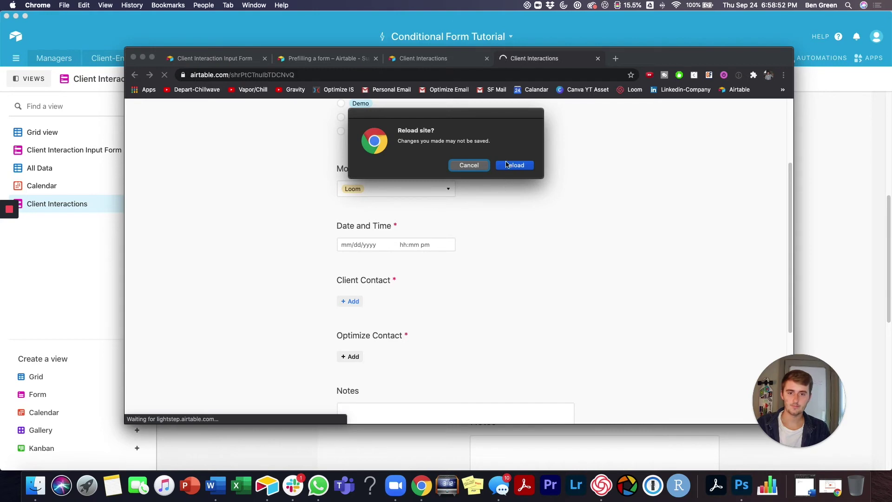
{"action": "left_click", "coordinate": [507, 164]}
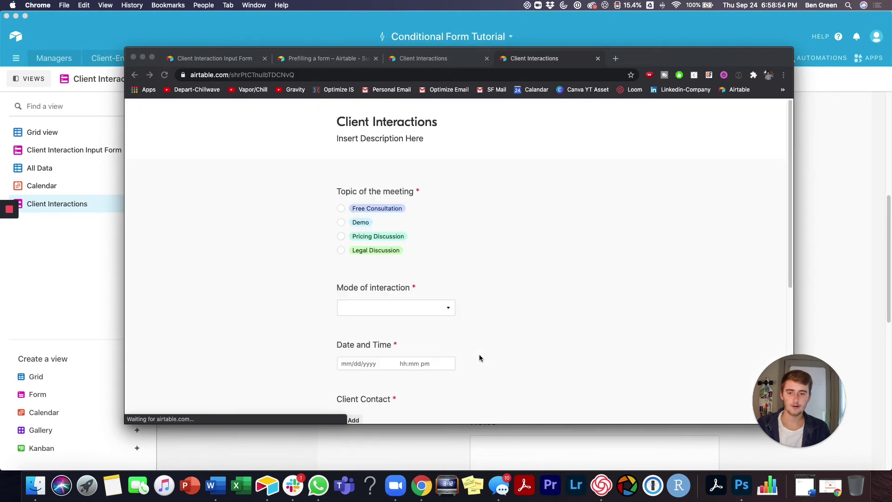
{"action": "scroll", "coordinate": [433, 271], "scroll_direction": "down", "scroll_amount": 1}
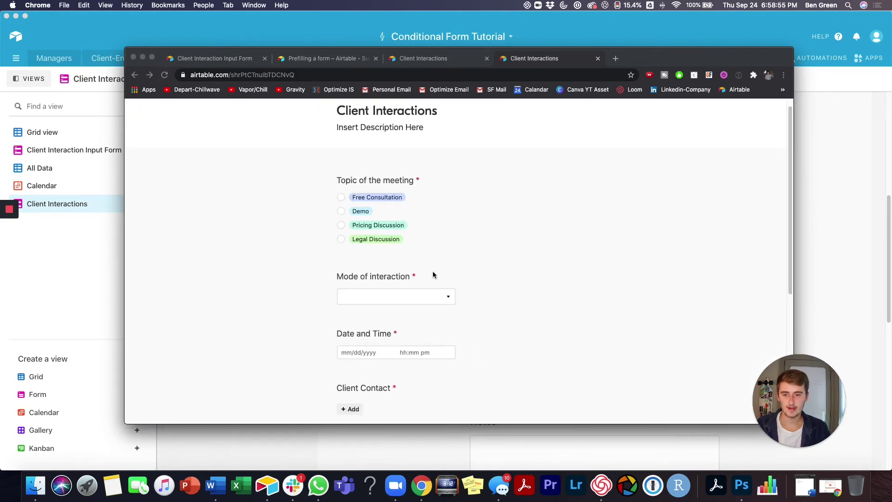
{"action": "left_click", "coordinate": [340, 197]}
{"action": "left_click", "coordinate": [341, 198]}
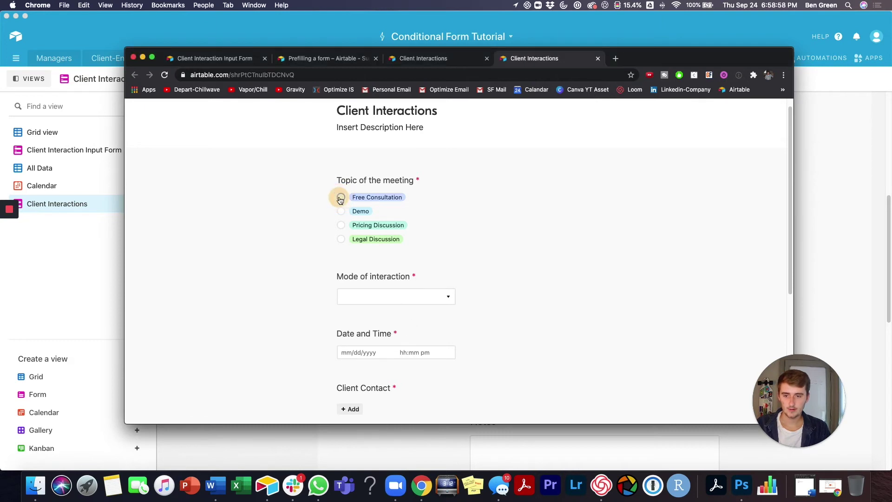
{"action": "left_click", "coordinate": [384, 300]}
{"action": "left_click", "coordinate": [366, 388]}
Step: Check which contacts Client Contact now offers, dismissing the list without picking
{"action": "scroll", "coordinate": [283, 314], "scroll_direction": "down", "scroll_amount": 5}
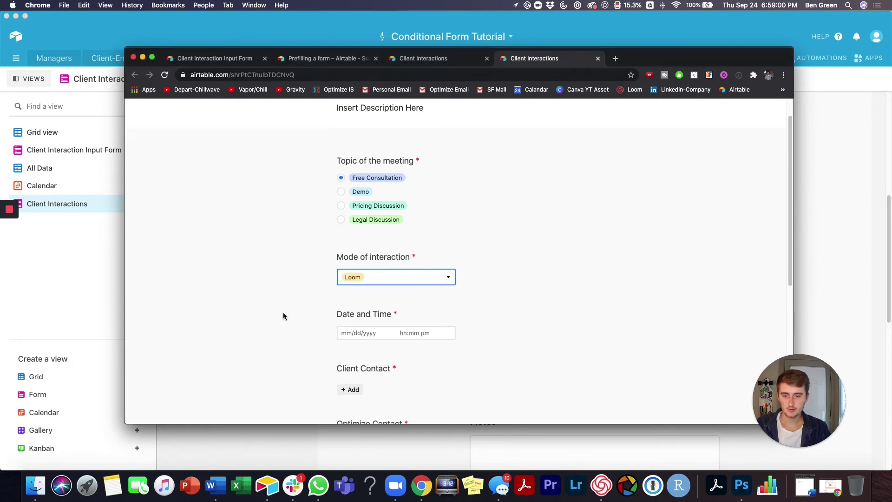
{"action": "scroll", "coordinate": [292, 307], "scroll_direction": "up", "scroll_amount": 4}
{"action": "scroll", "coordinate": [325, 301], "scroll_direction": "down", "scroll_amount": 1}
{"action": "left_click", "coordinate": [350, 354]}
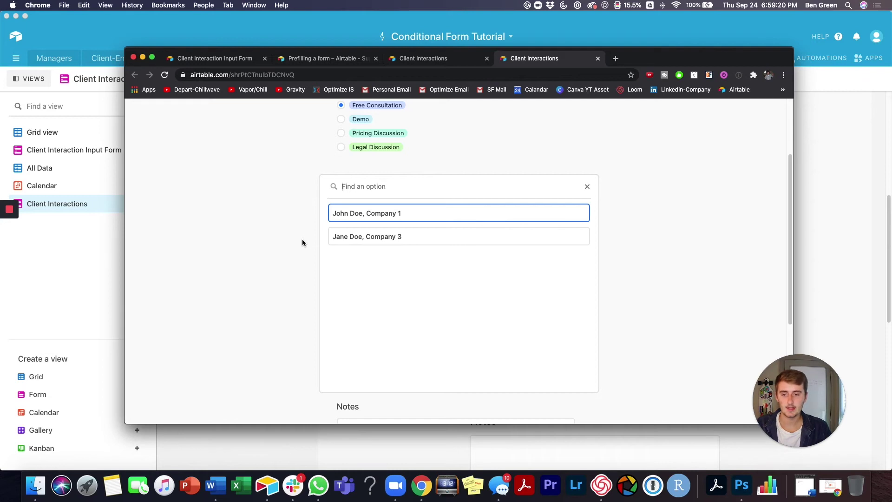
{"action": "left_click", "coordinate": [255, 244]}
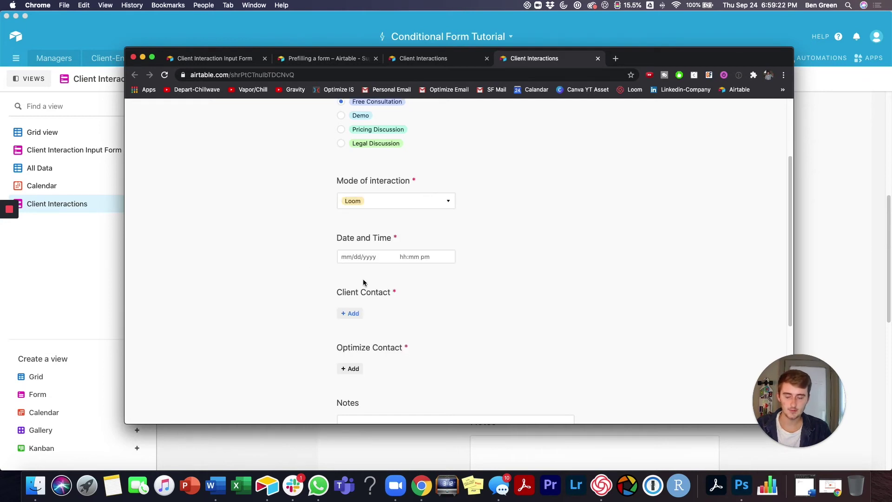
{"action": "scroll", "coordinate": [363, 278], "scroll_direction": "up", "scroll_amount": 3}
{"action": "scroll", "coordinate": [361, 288], "scroll_direction": "down", "scroll_amount": 2}
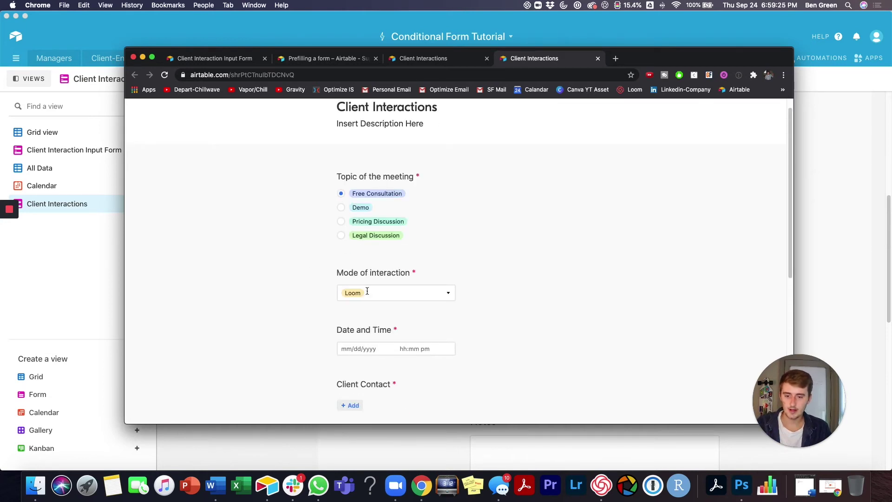
Step: Set Date and Time to 9/24/2020 at 6:00pm
{"action": "left_click", "coordinate": [363, 314]}
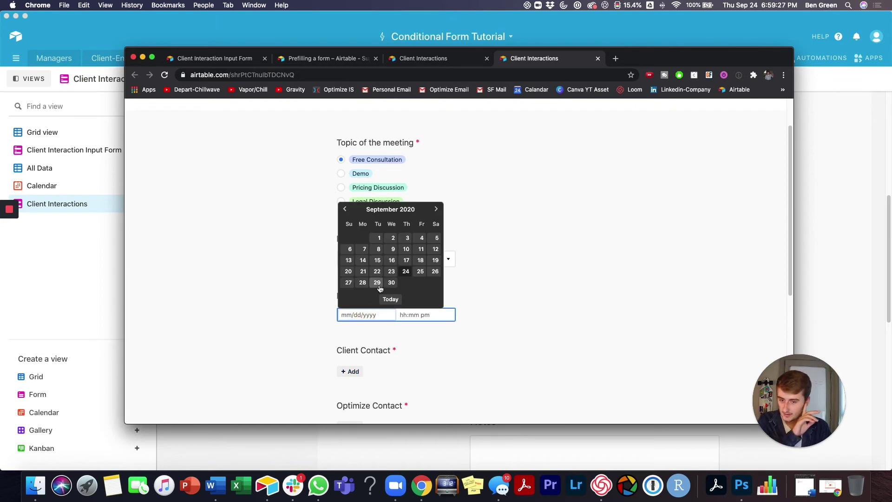
{"action": "left_click", "coordinate": [403, 271]}
{"action": "left_click", "coordinate": [413, 314]}
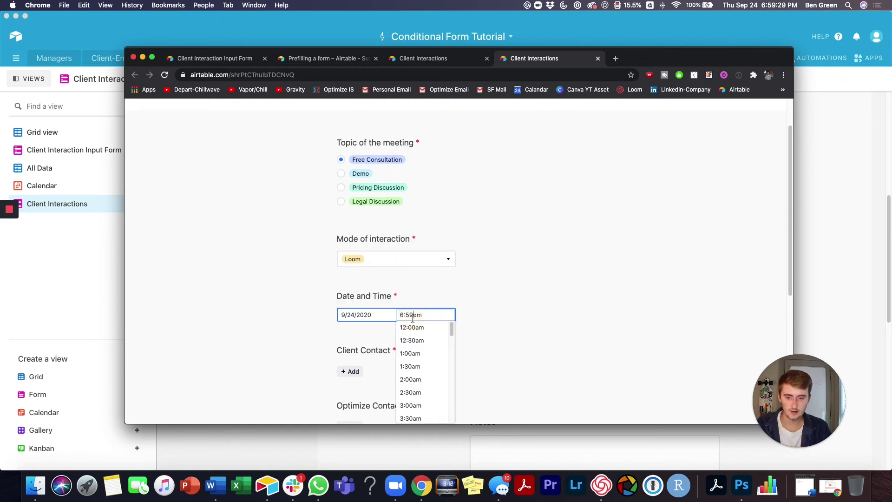
{"action": "scroll", "coordinate": [482, 386], "scroll_direction": "down", "scroll_amount": 2}
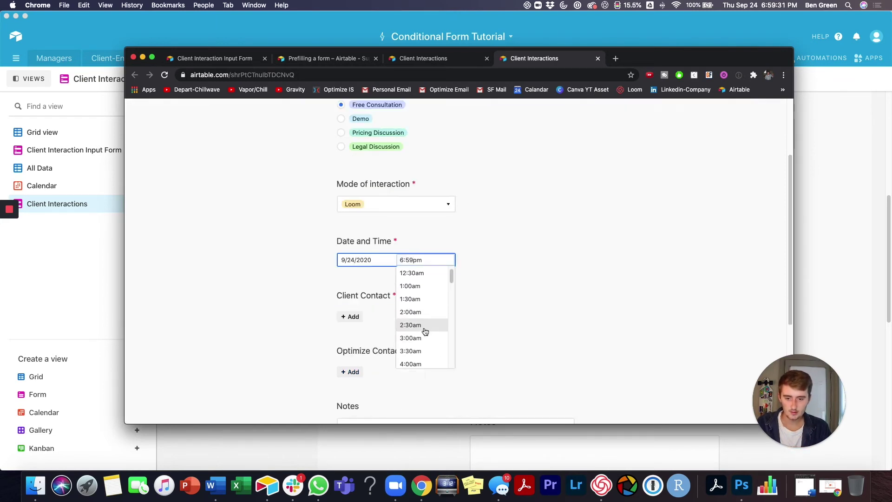
{"action": "scroll", "coordinate": [423, 330], "scroll_direction": "down", "scroll_amount": 10}
{"action": "scroll", "coordinate": [424, 331], "scroll_direction": "down", "scroll_amount": 1}
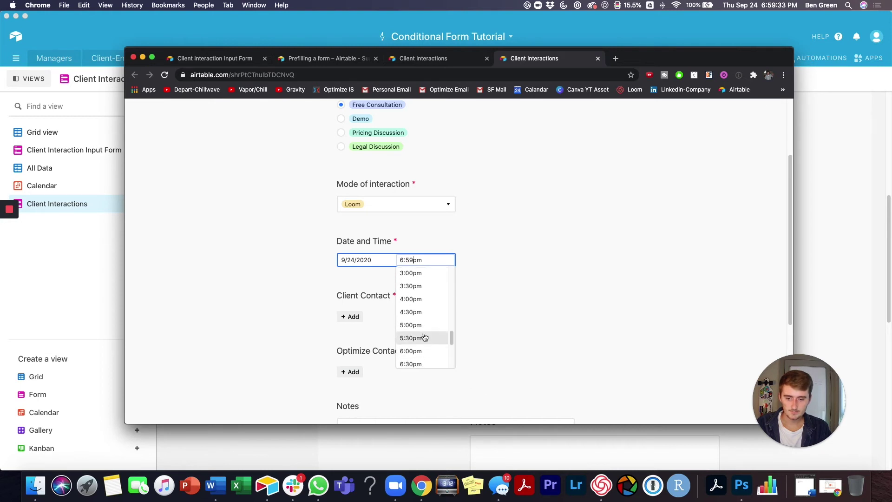
{"action": "left_click", "coordinate": [421, 349]}
Step: Pick the Company 1 contact as Client Contact and the first listed person as Optimize Contact
{"action": "scroll", "coordinate": [537, 324], "scroll_direction": "down", "scroll_amount": 2}
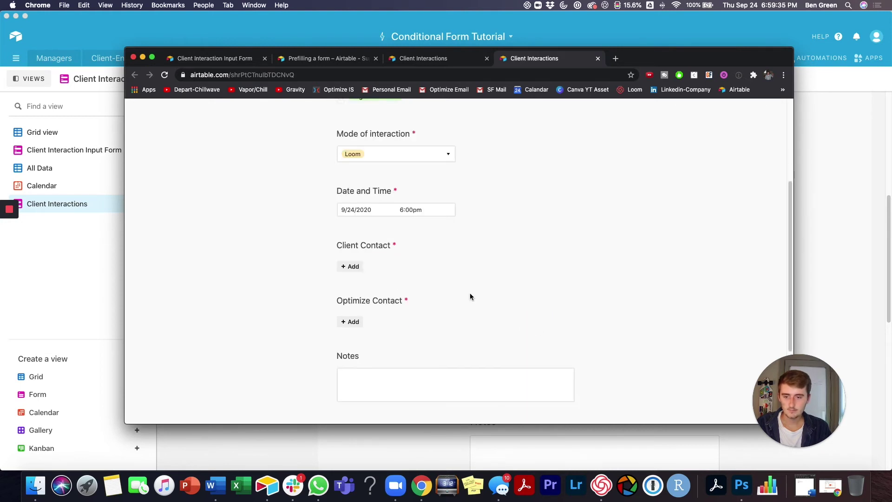
{"action": "left_click", "coordinate": [352, 265]}
{"action": "left_click", "coordinate": [376, 175]}
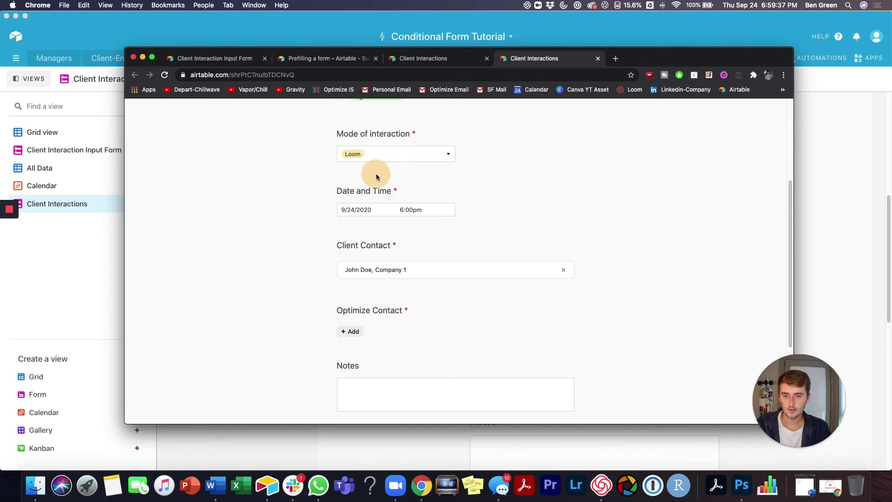
{"action": "left_click", "coordinate": [358, 332]}
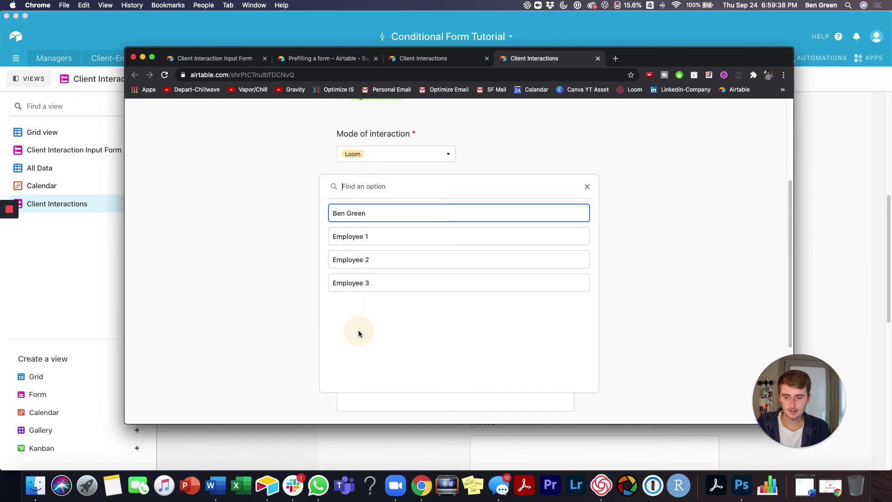
{"action": "left_click", "coordinate": [359, 213]}
Step: Scroll past Notes and submit the completed form
{"action": "scroll", "coordinate": [274, 283], "scroll_direction": "down", "scroll_amount": 1}
{"action": "left_click", "coordinate": [400, 381]}
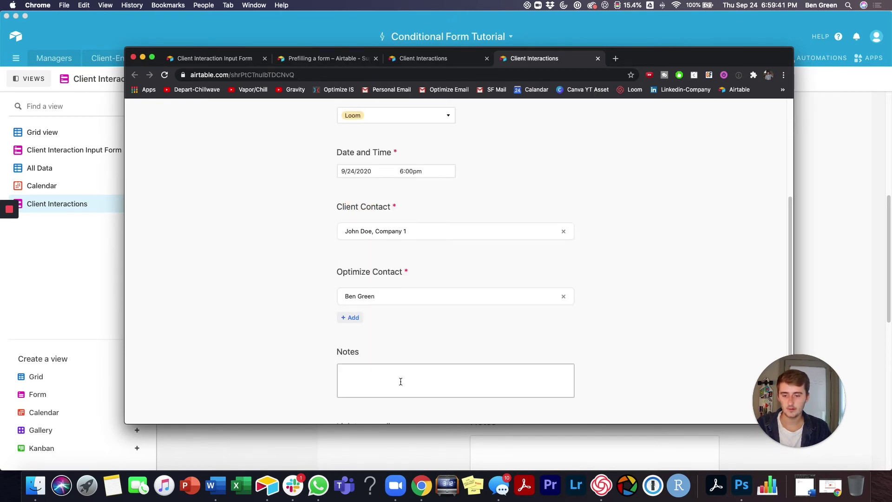
{"action": "scroll", "coordinate": [401, 381], "scroll_direction": "down", "scroll_amount": 3}
{"action": "scroll", "coordinate": [401, 381], "scroll_direction": "down", "scroll_amount": 2}
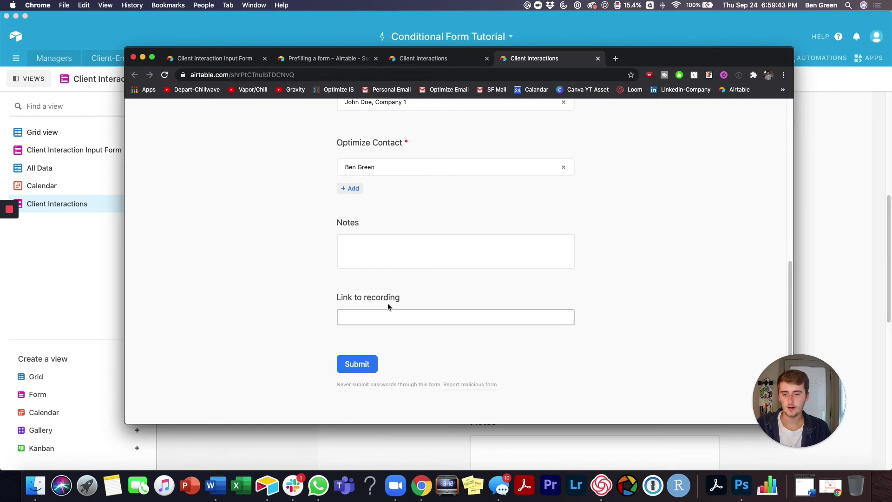
{"action": "left_click", "coordinate": [371, 363]}
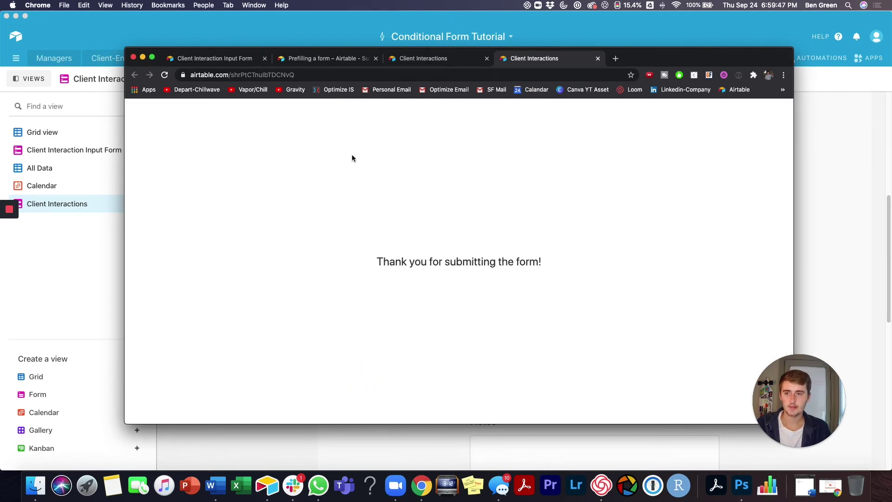
Step: Append a name sign-off to the form's thank-you message, then switch to the Grid view of records
{"action": "left_click", "coordinate": [829, 163]}
{"action": "scroll", "coordinate": [663, 255], "scroll_direction": "down", "scroll_amount": 3}
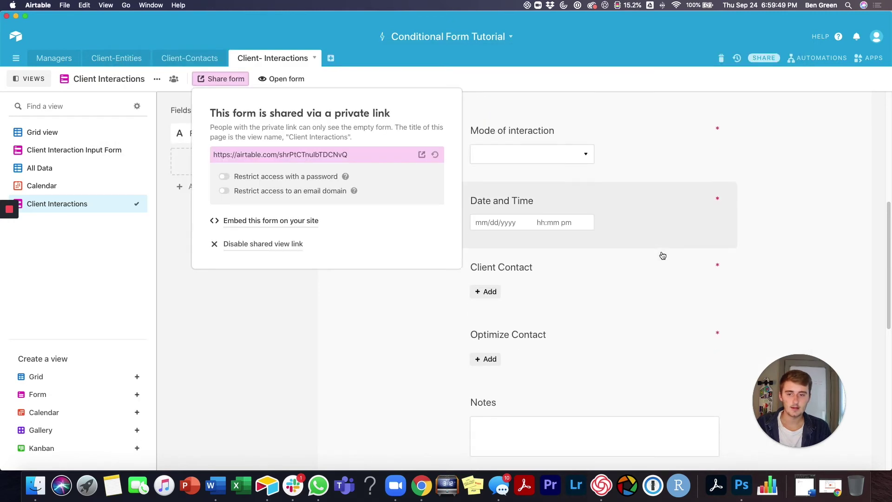
{"action": "left_click", "coordinate": [420, 369]}
{"action": "scroll", "coordinate": [420, 369], "scroll_direction": "down", "scroll_amount": 7}
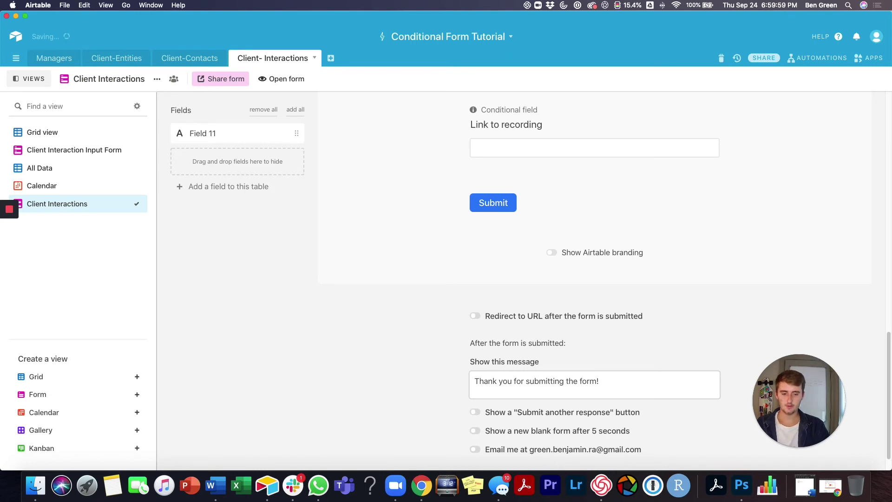
{"action": "type", "text": "-Ben"}
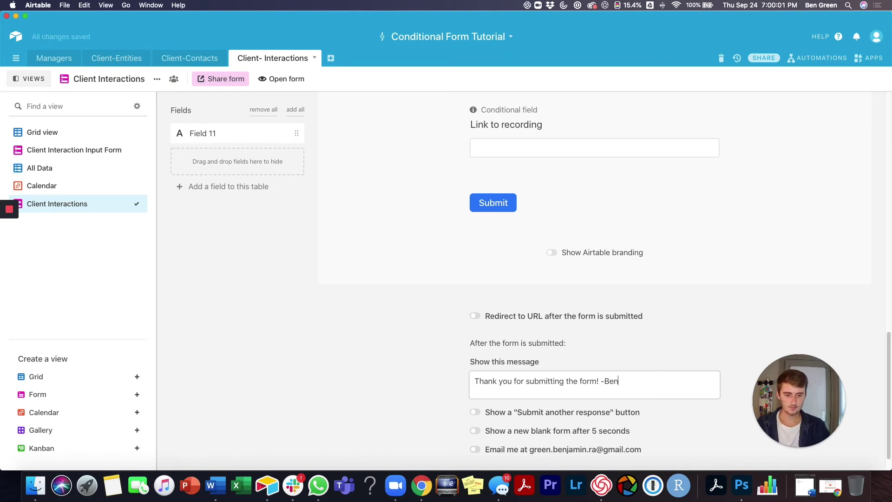
{"action": "left_click", "coordinate": [338, 346]}
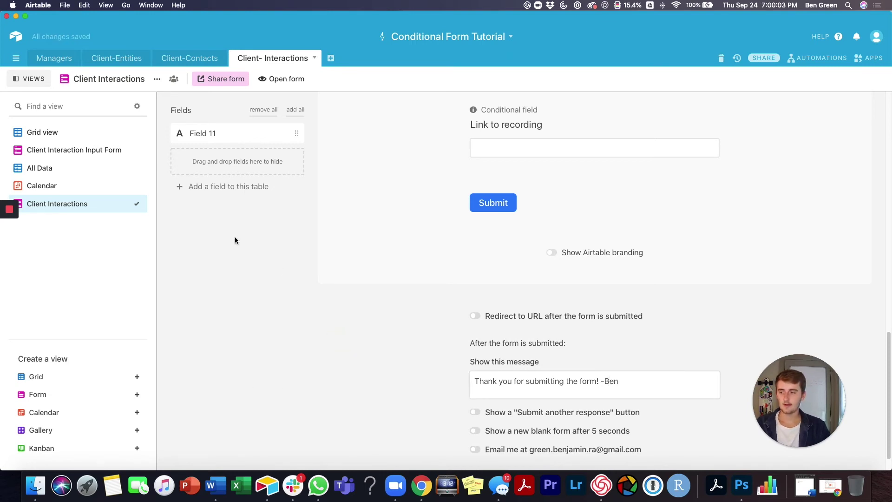
{"action": "left_click", "coordinate": [80, 135]}
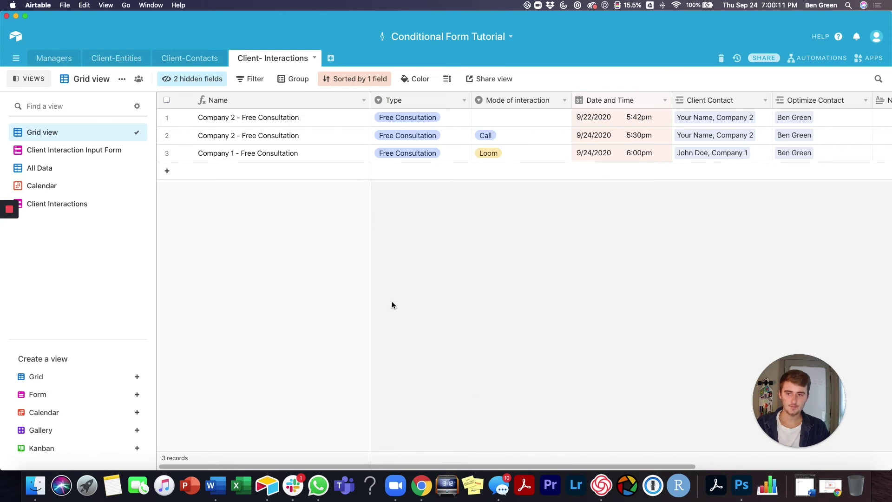
{"action": "left_click", "coordinate": [186, 157]}
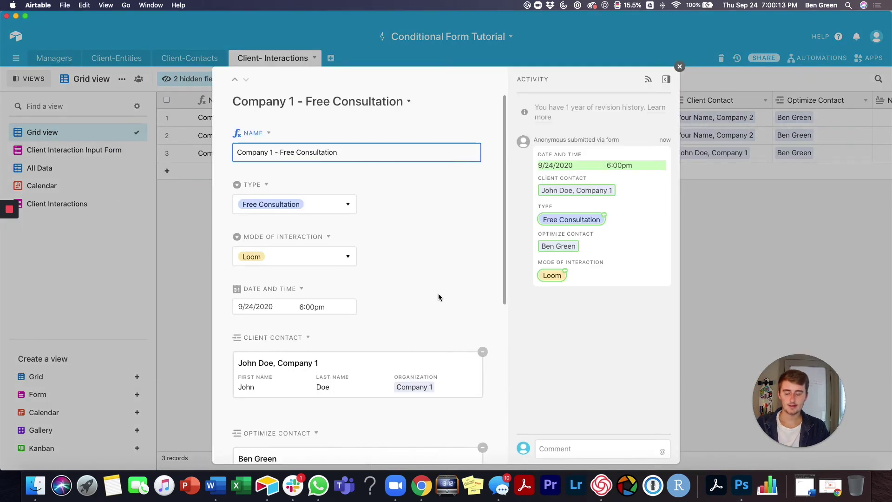
{"action": "scroll", "coordinate": [439, 293], "scroll_direction": "down", "scroll_amount": 1}
{"action": "scroll", "coordinate": [438, 294], "scroll_direction": "down", "scroll_amount": 10}
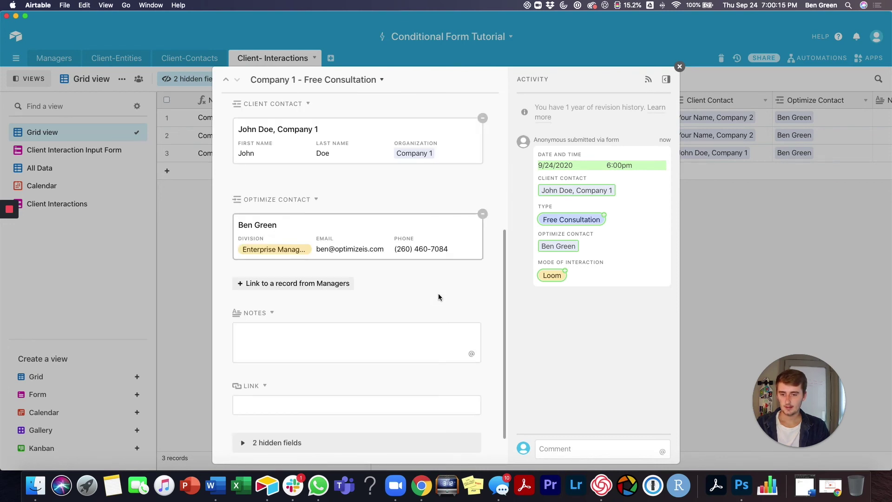
{"action": "left_click", "coordinate": [399, 401]}
{"action": "scroll", "coordinate": [401, 349], "scroll_direction": "down", "scroll_amount": 4}
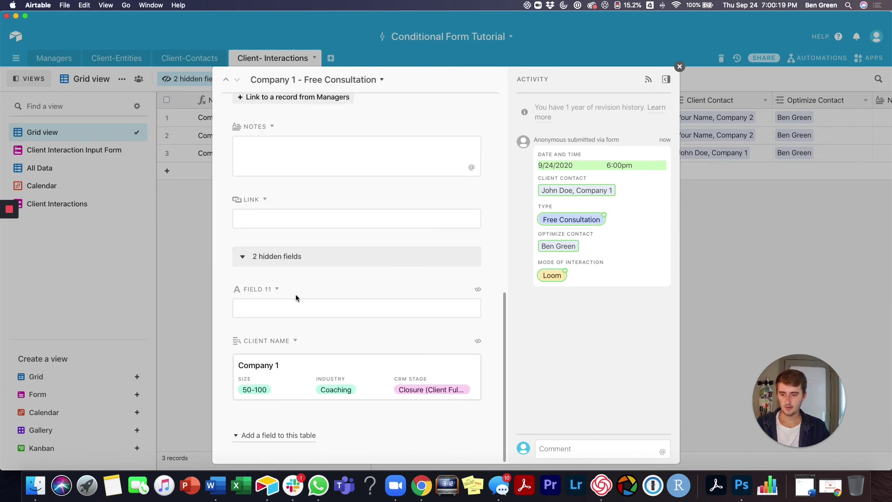
{"action": "scroll", "coordinate": [299, 289], "scroll_direction": "up", "scroll_amount": 1}
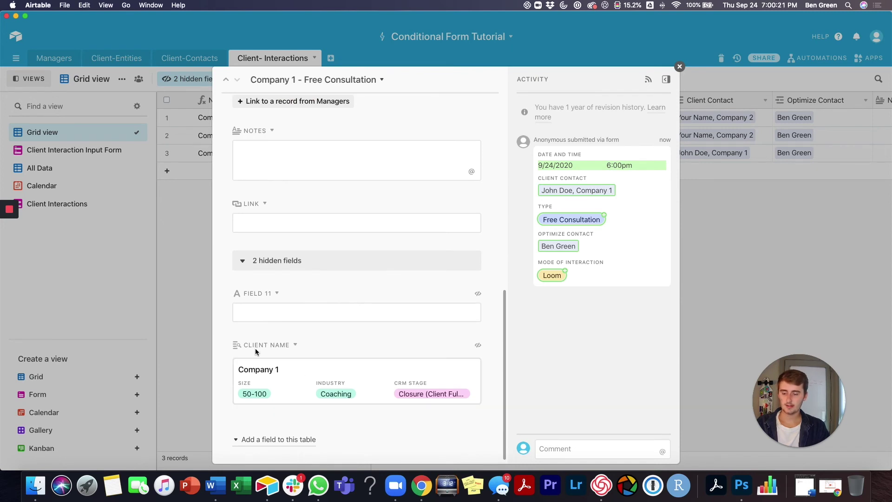
{"action": "scroll", "coordinate": [255, 348], "scroll_direction": "up", "scroll_amount": 8}
{"action": "scroll", "coordinate": [262, 345], "scroll_direction": "up", "scroll_amount": 2}
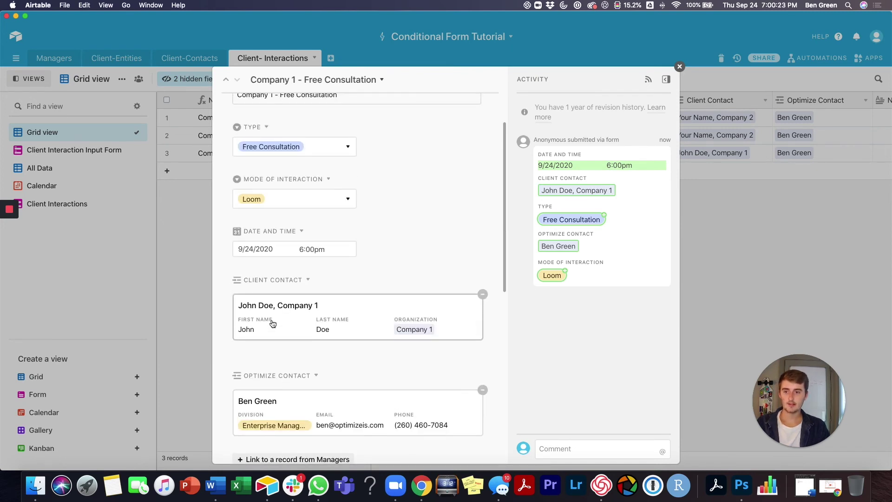
{"action": "left_click", "coordinate": [680, 67]}
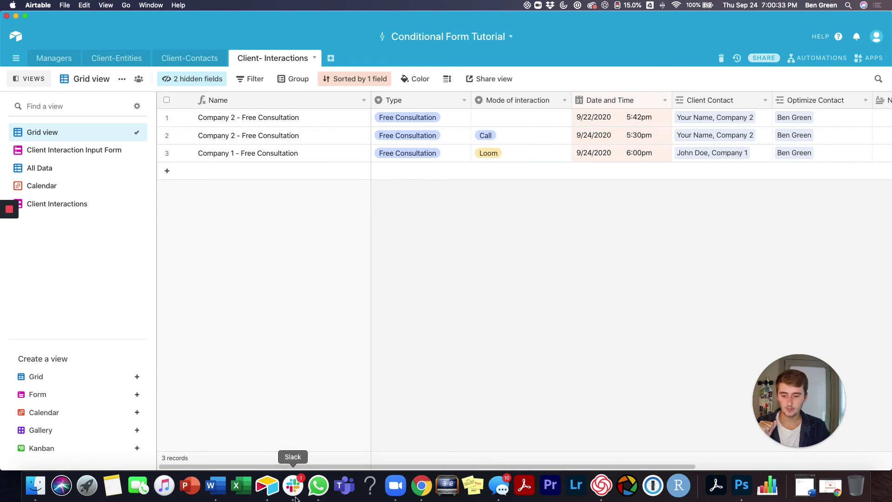
Step: Open and read the 'Prefilling a form' help article
{"action": "left_click", "coordinate": [421, 485]}
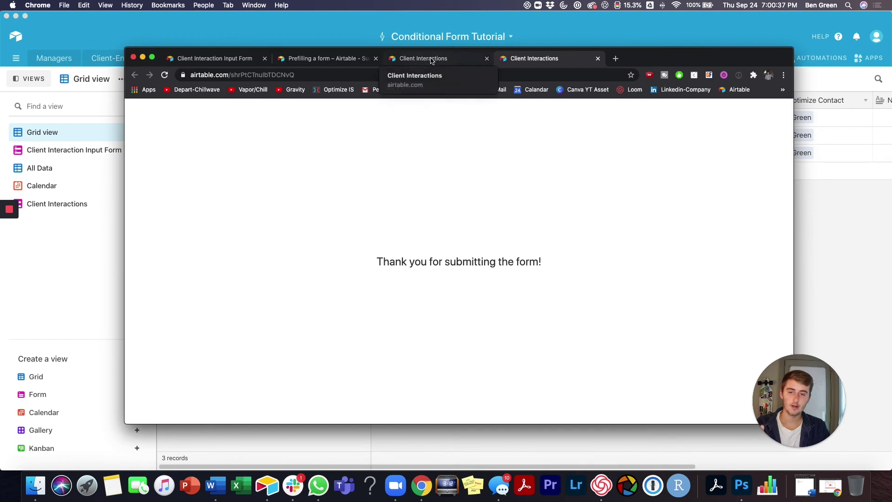
{"action": "left_click", "coordinate": [341, 62]}
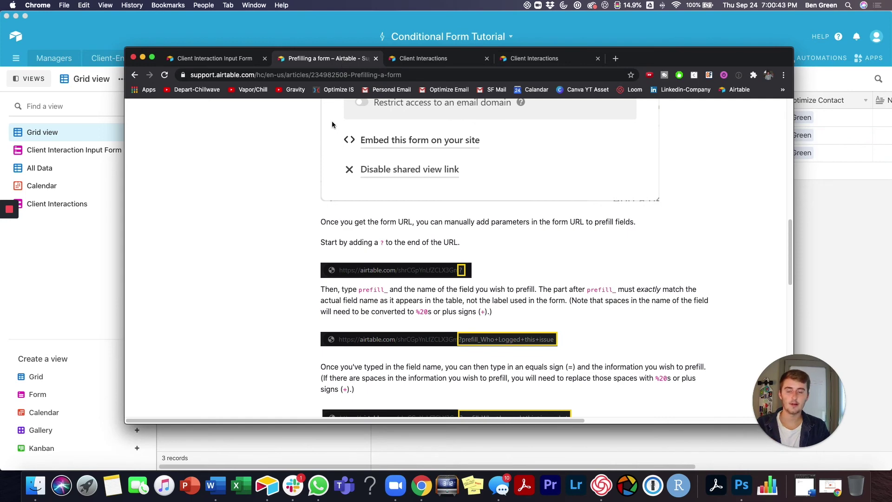
{"action": "scroll", "coordinate": [467, 263], "scroll_direction": "down", "scroll_amount": 1}
{"action": "scroll", "coordinate": [467, 262], "scroll_direction": "down", "scroll_amount": 5}
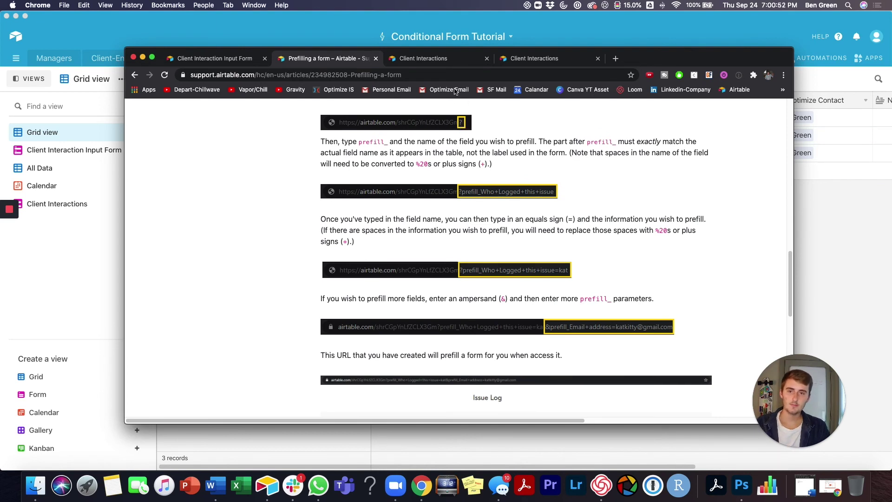
Step: Reload the form as a fresh blank copy and close the duplicate Client Interactions tab
{"action": "left_click", "coordinate": [533, 59]}
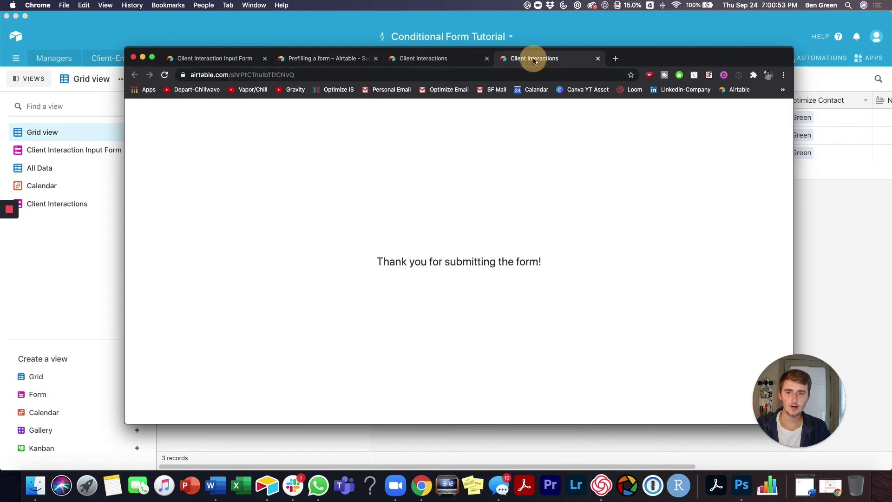
{"action": "left_click", "coordinate": [331, 73]}
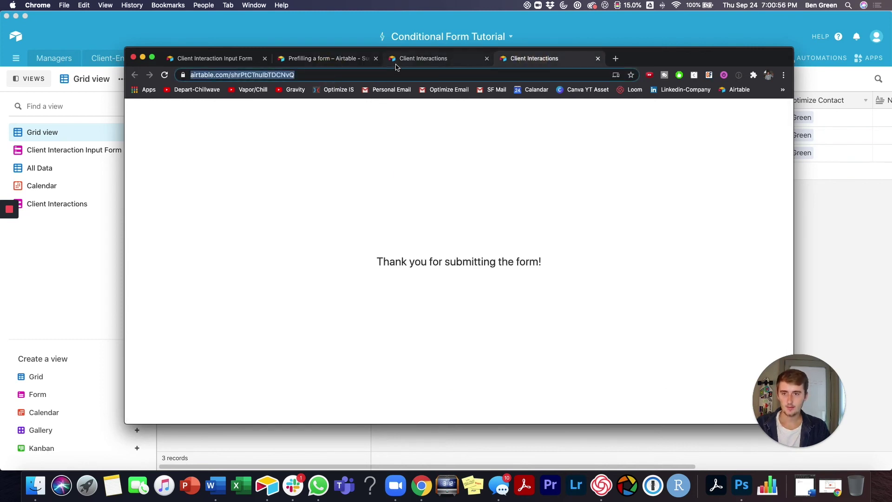
{"action": "key", "text": "Return"}
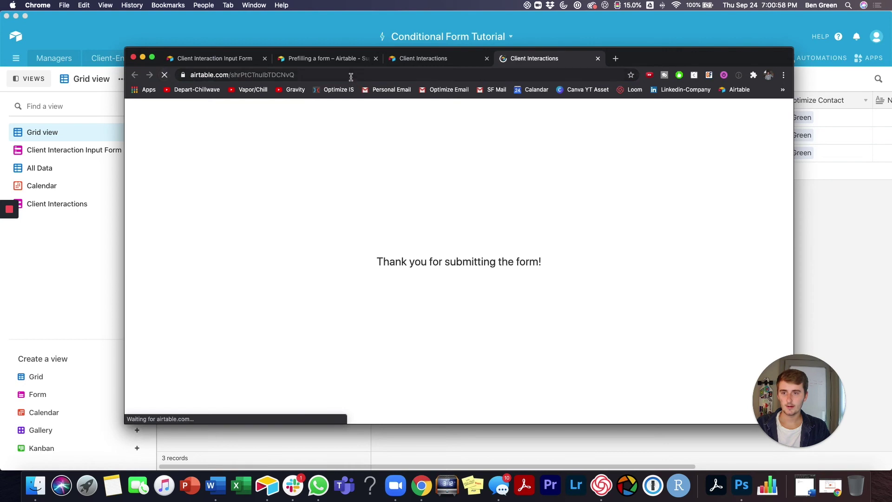
{"action": "left_click", "coordinate": [341, 74]}
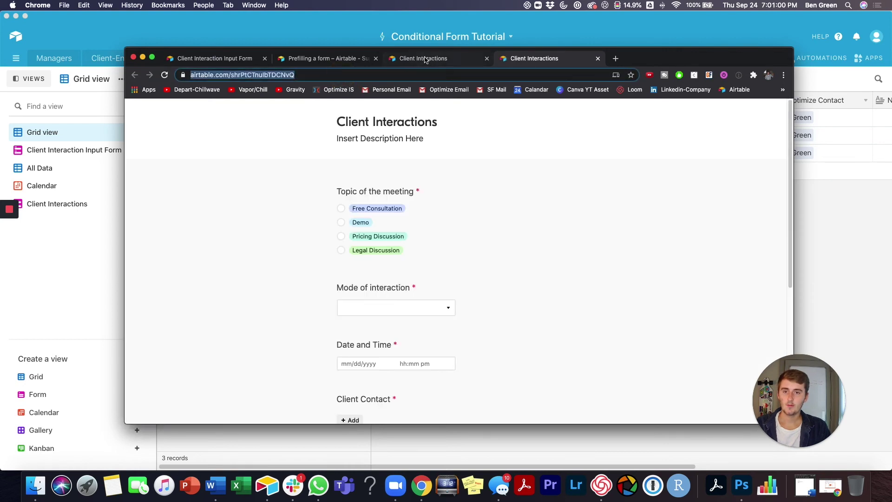
{"action": "left_click", "coordinate": [486, 58]}
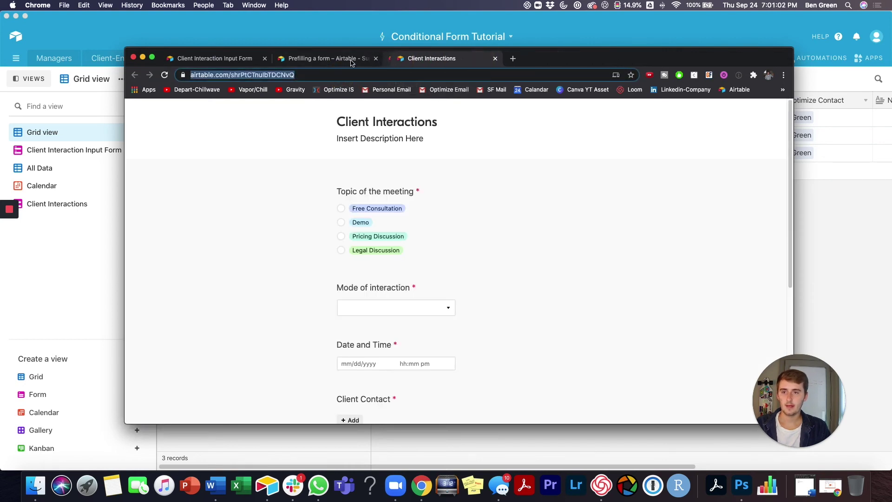
Step: Flip between the prefilling help article and the Client Interactions form
{"action": "left_click", "coordinate": [334, 58]}
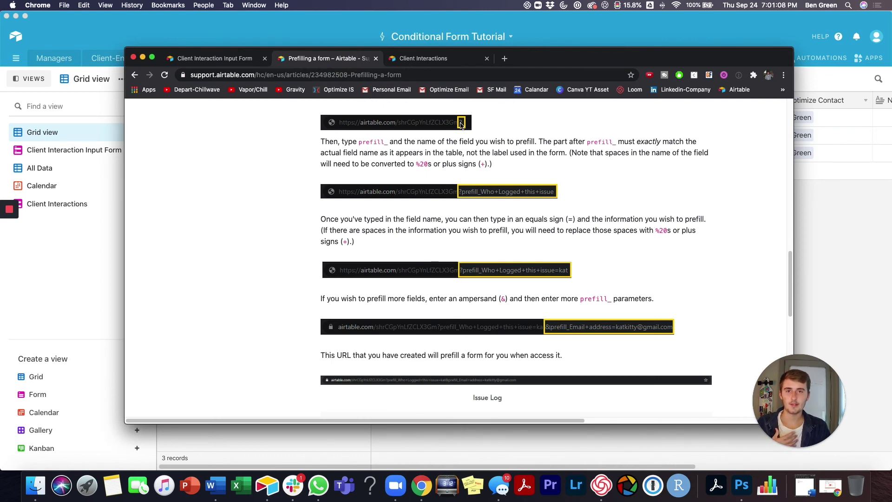
{"action": "left_click", "coordinate": [426, 60]}
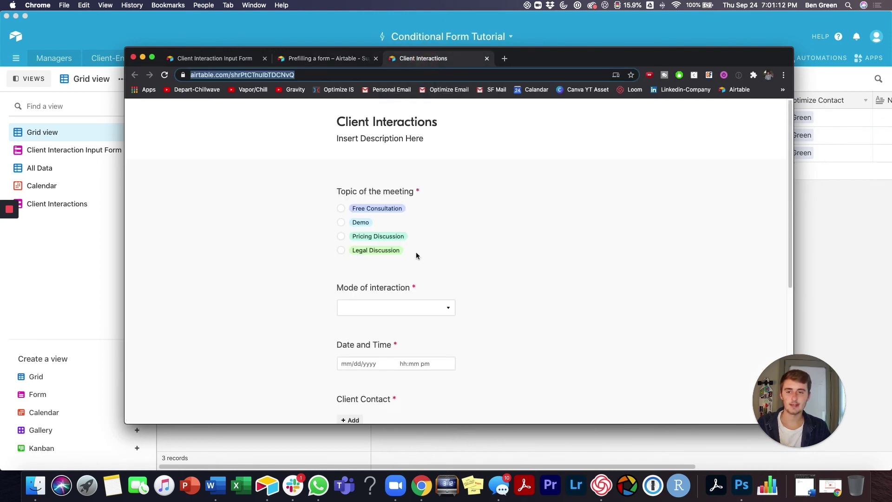
{"action": "left_click", "coordinate": [319, 60]}
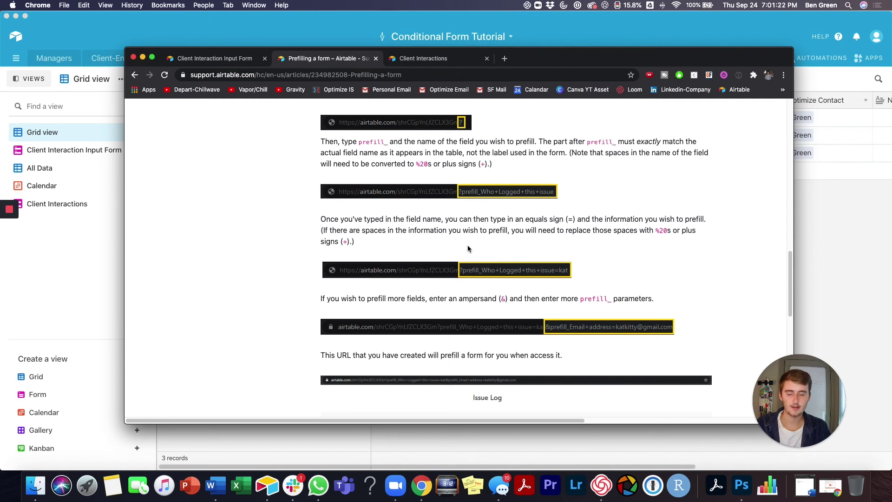
{"action": "left_click", "coordinate": [416, 58]}
Step: Append ?prefill_Optimize+Contact= with the team member's name to the form's address
{"action": "left_click", "coordinate": [352, 75]}
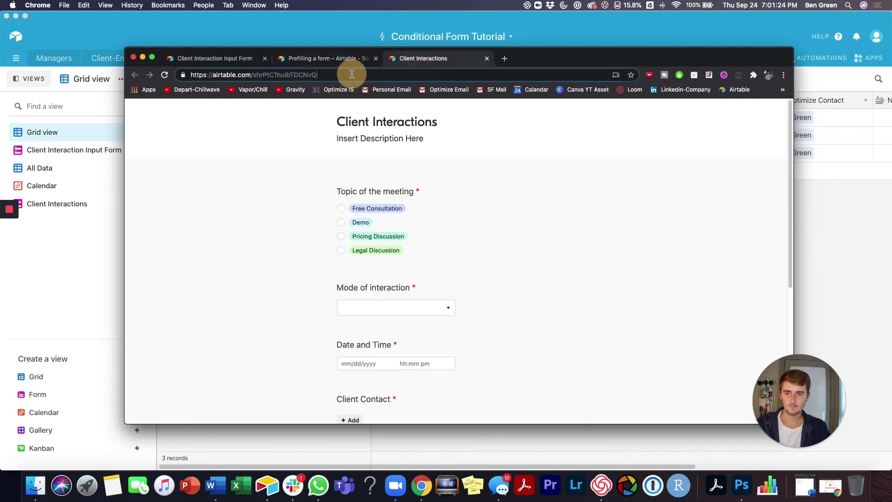
{"action": "type", "text": "?pref"}
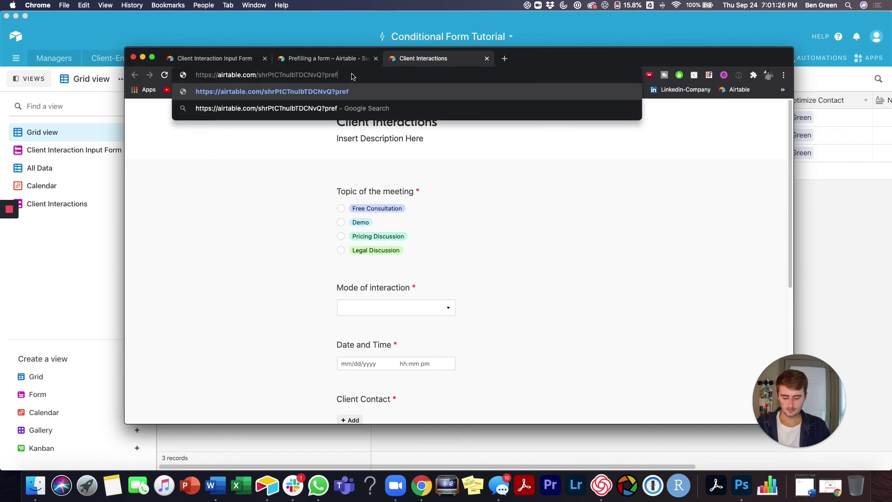
{"action": "type", "text": "ill?"}
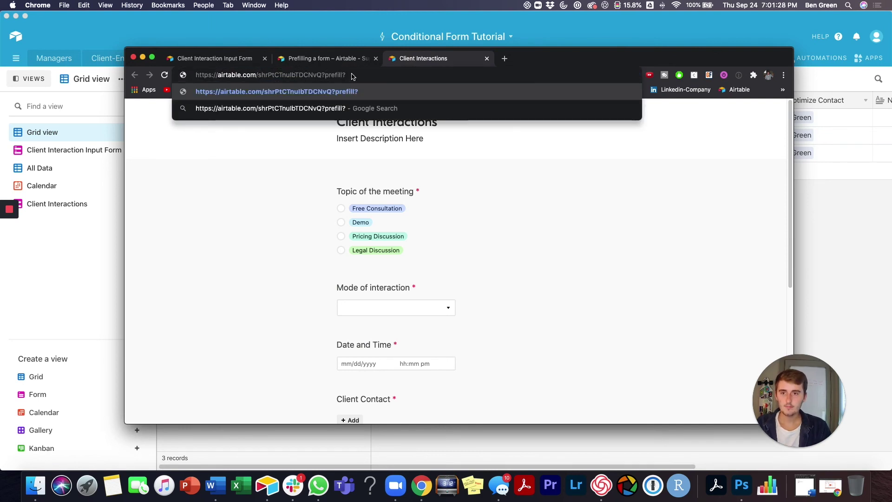
{"action": "key", "text": "BackSpace"}
{"action": "type", "text": "_"}
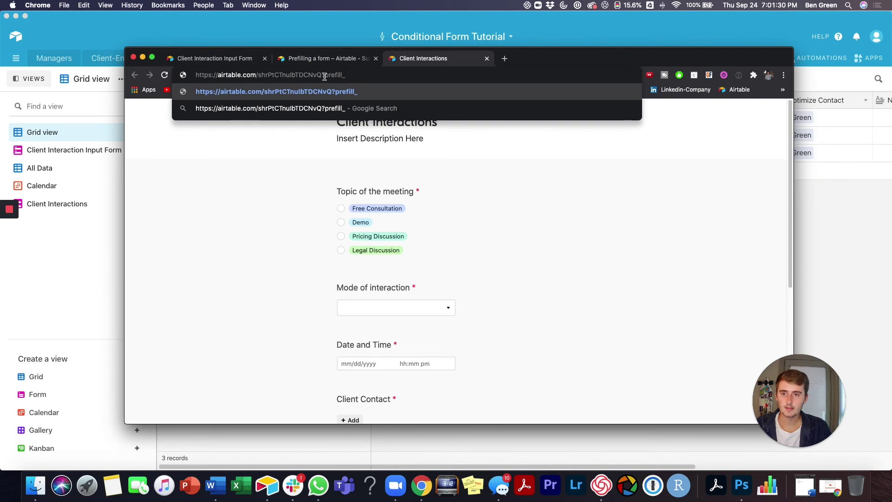
{"action": "left_click", "coordinate": [354, 59]}
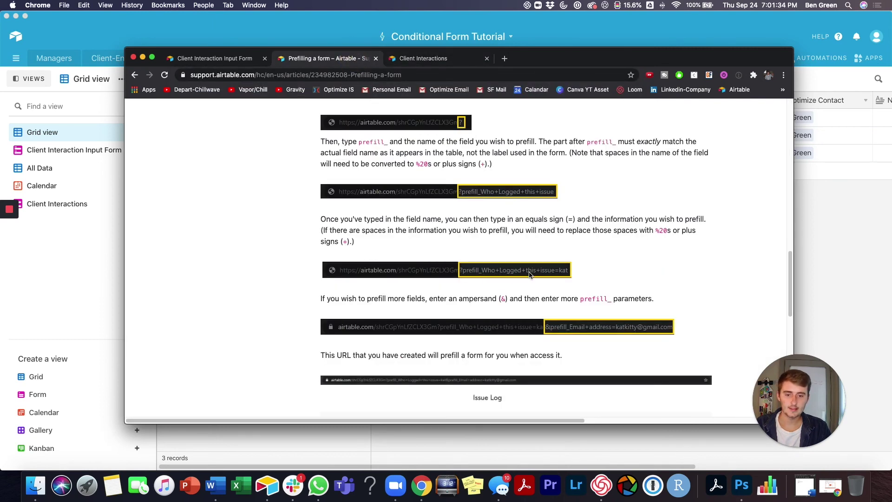
{"action": "left_click", "coordinate": [407, 56]}
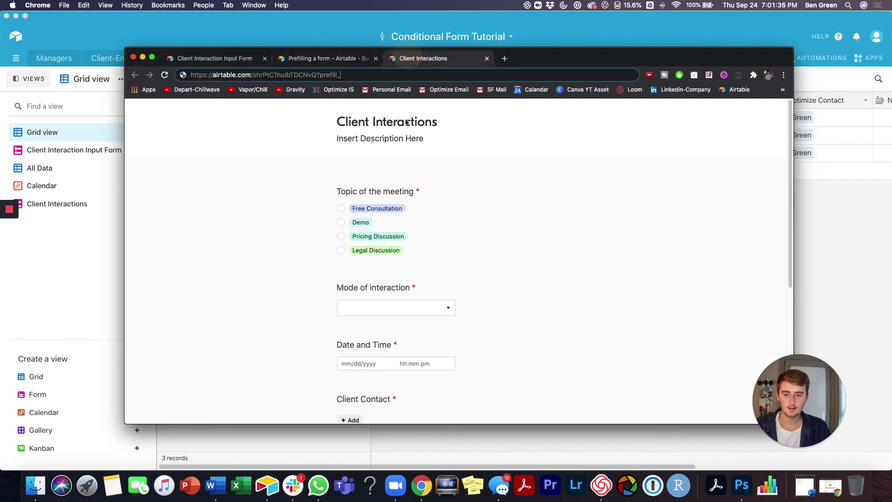
{"action": "scroll", "coordinate": [406, 122], "scroll_direction": "down", "scroll_amount": 3}
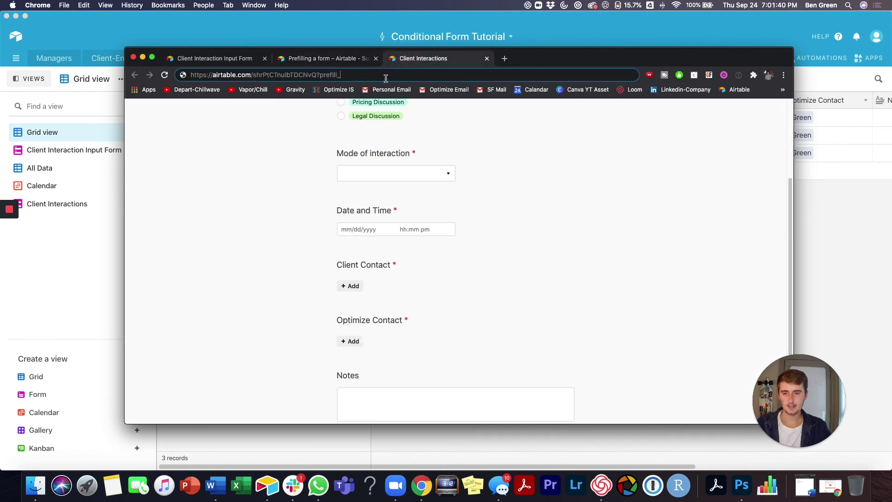
{"action": "type", "text": "Opt"}
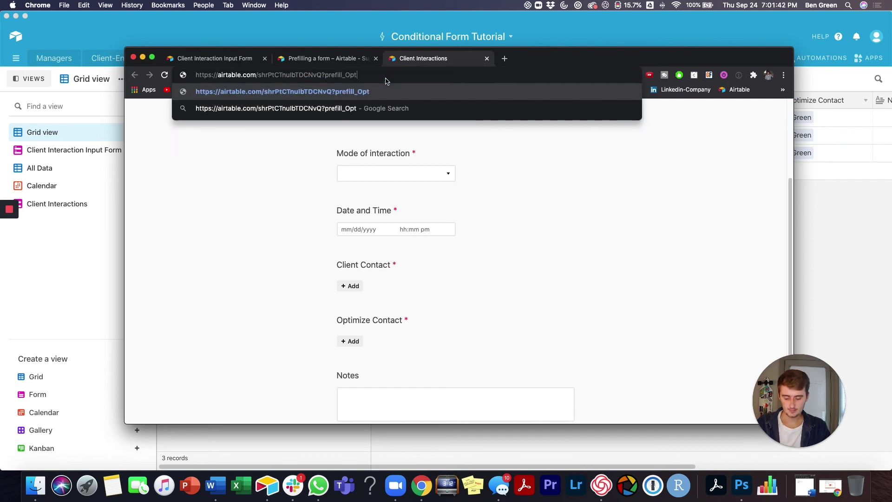
{"action": "type", "text": "imize+Contact"}
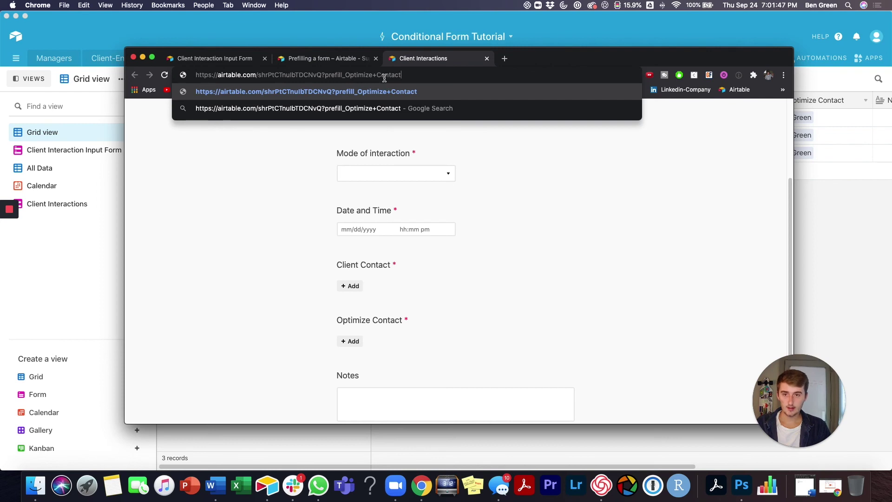
{"action": "type", "text": "="}
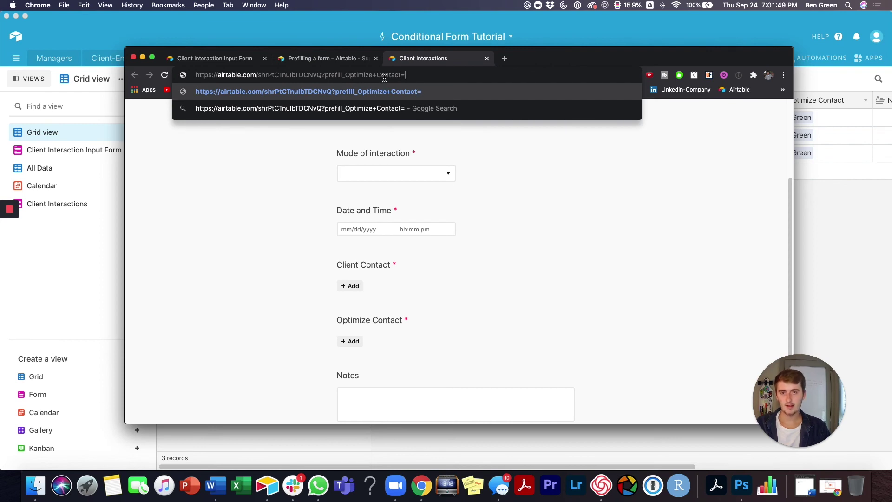
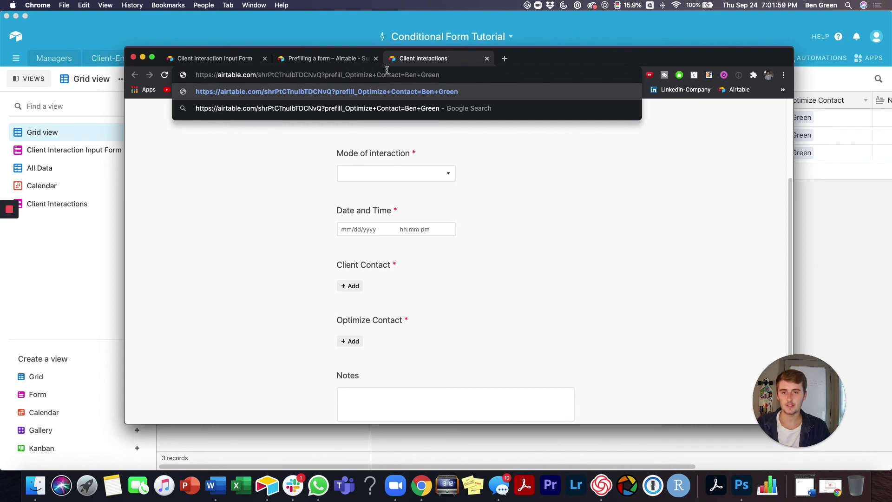
Step: Replace the plus between first and last name with %20 and load the prefilled link
{"action": "left_click", "coordinate": [420, 76]}
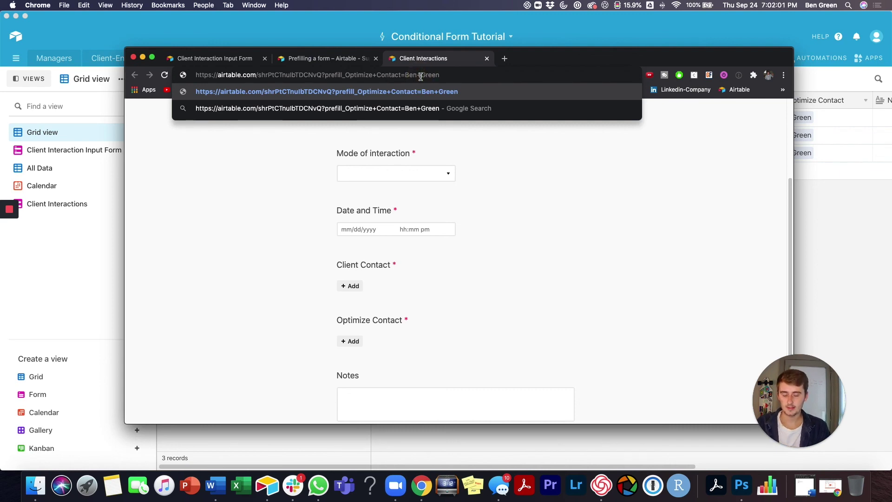
{"action": "key", "text": "BackSpace"}
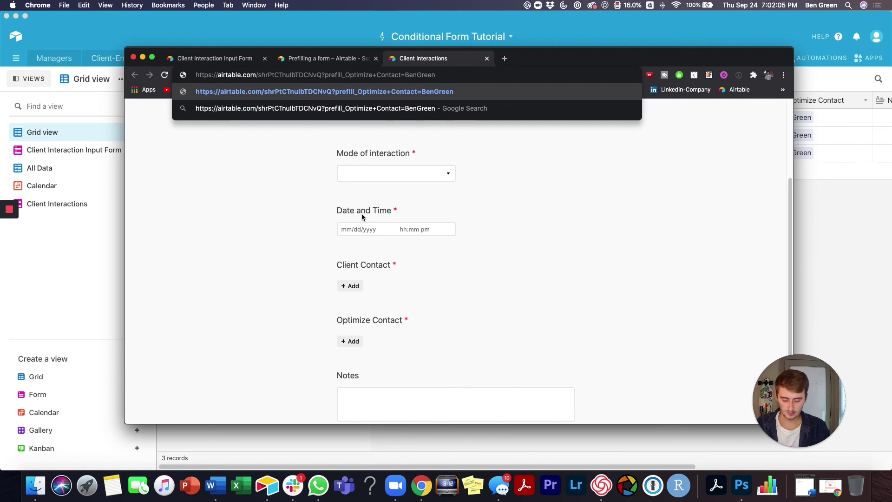
{"action": "type", "text": "%20"}
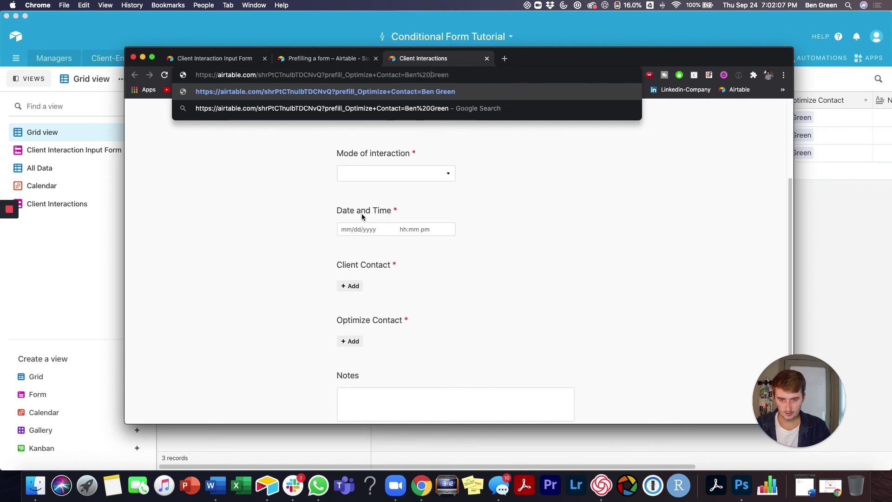
{"action": "key", "text": "Return"}
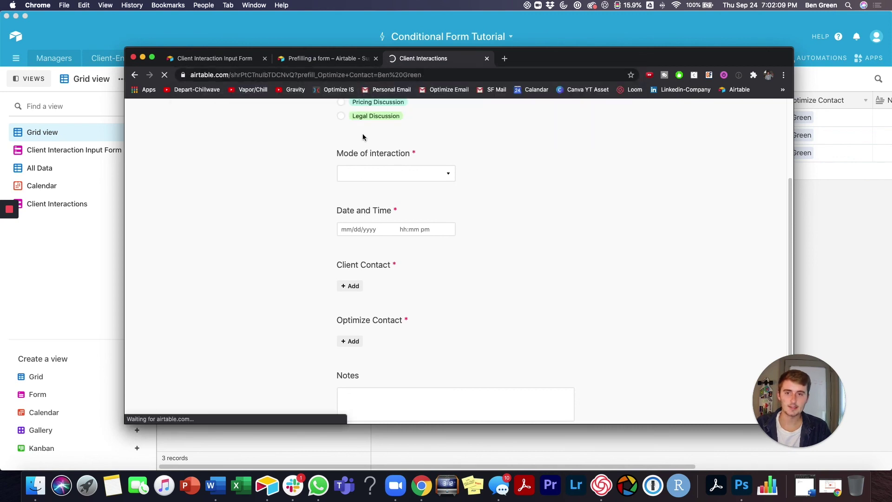
Step: Verify Optimize Contact is prefilled, select the prefilled URL, and return to the Airtable base
{"action": "scroll", "coordinate": [430, 267], "scroll_direction": "down", "scroll_amount": 3}
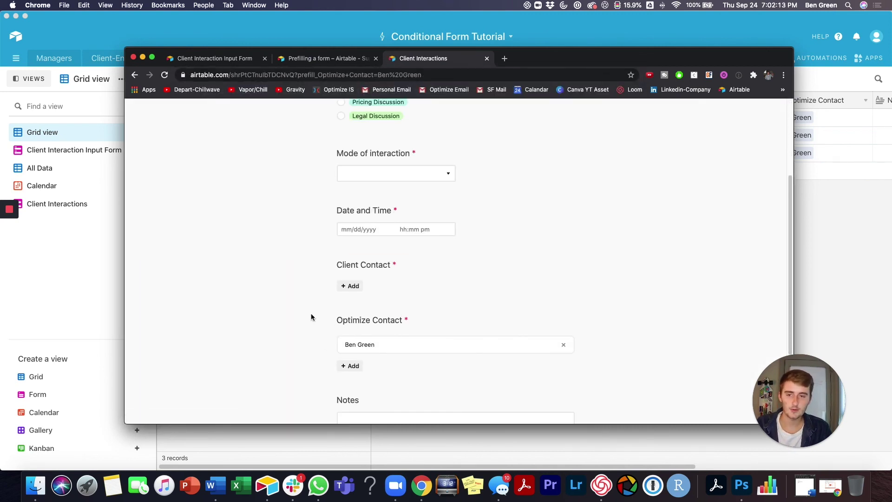
{"action": "scroll", "coordinate": [311, 315], "scroll_direction": "up", "scroll_amount": 4}
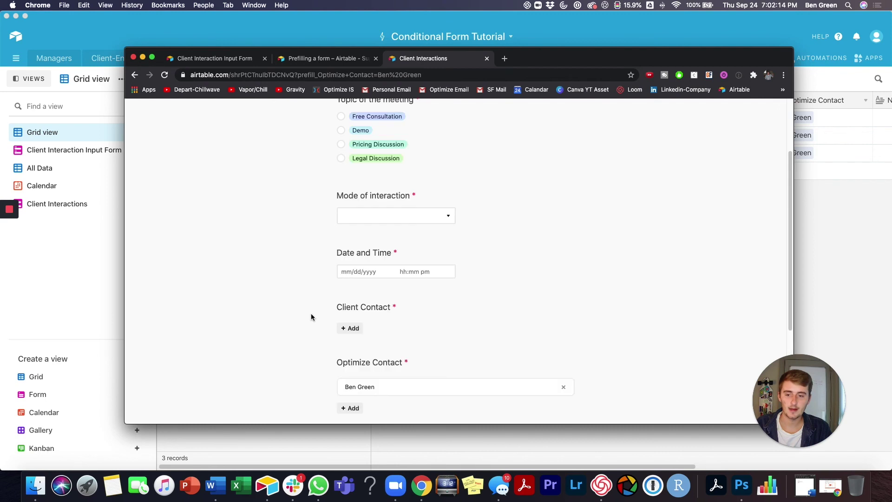
{"action": "left_click", "coordinate": [341, 74]}
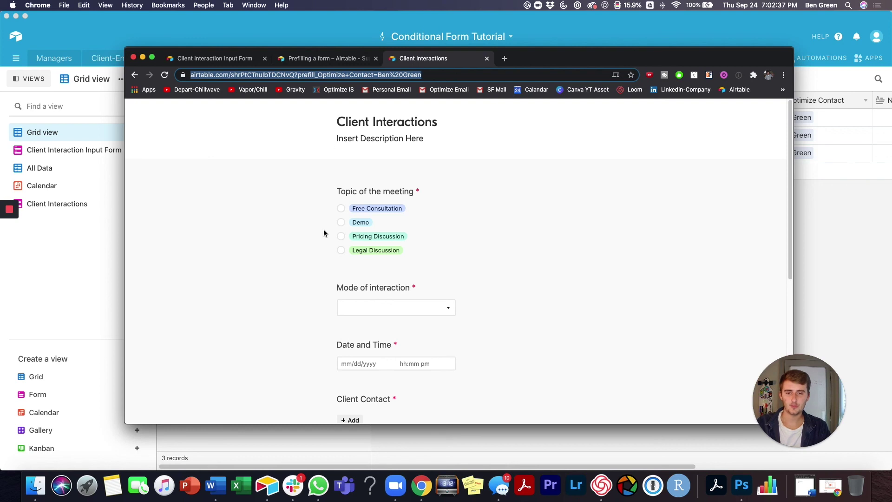
{"action": "scroll", "coordinate": [362, 227], "scroll_direction": "down", "scroll_amount": 5}
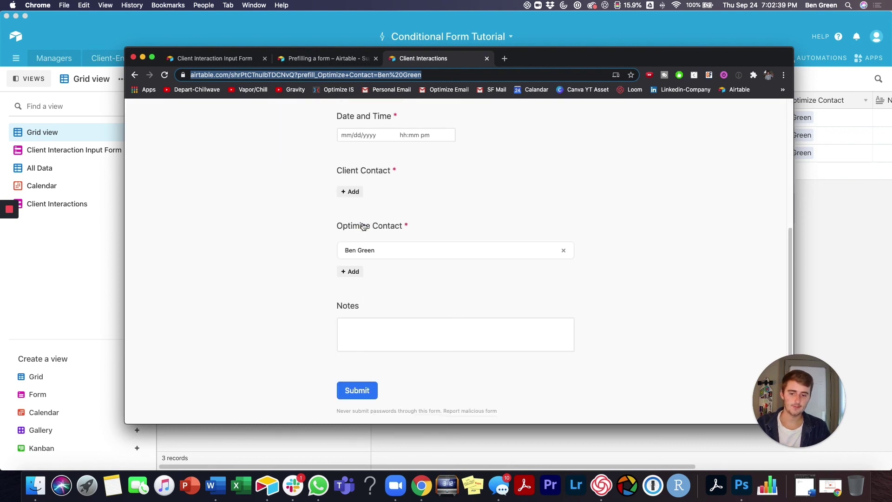
{"action": "scroll", "coordinate": [364, 226], "scroll_direction": "up", "scroll_amount": 2}
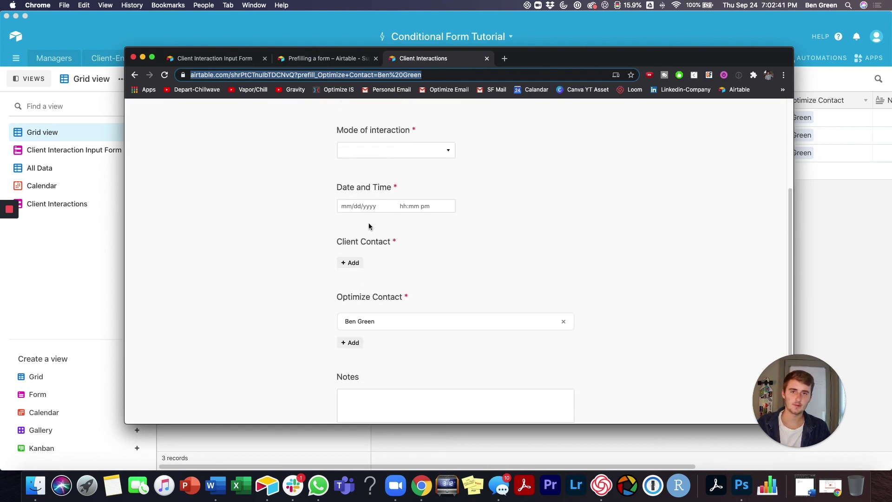
{"action": "left_click", "coordinate": [524, 29]}
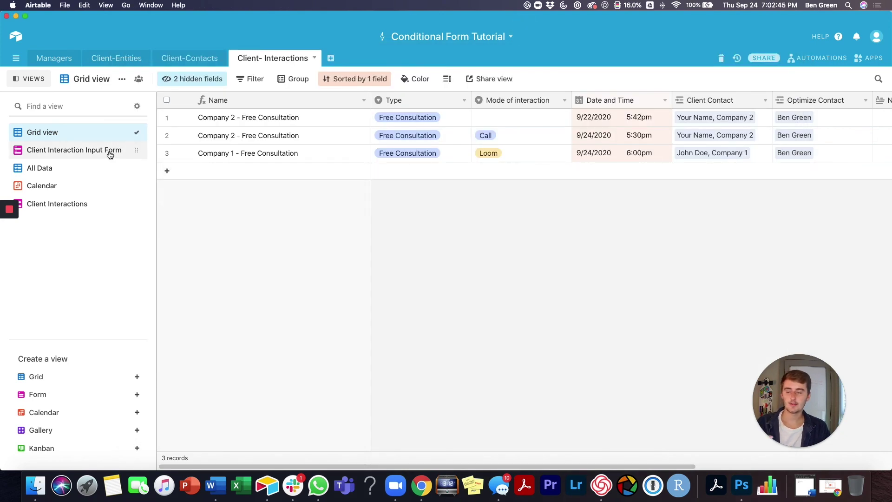